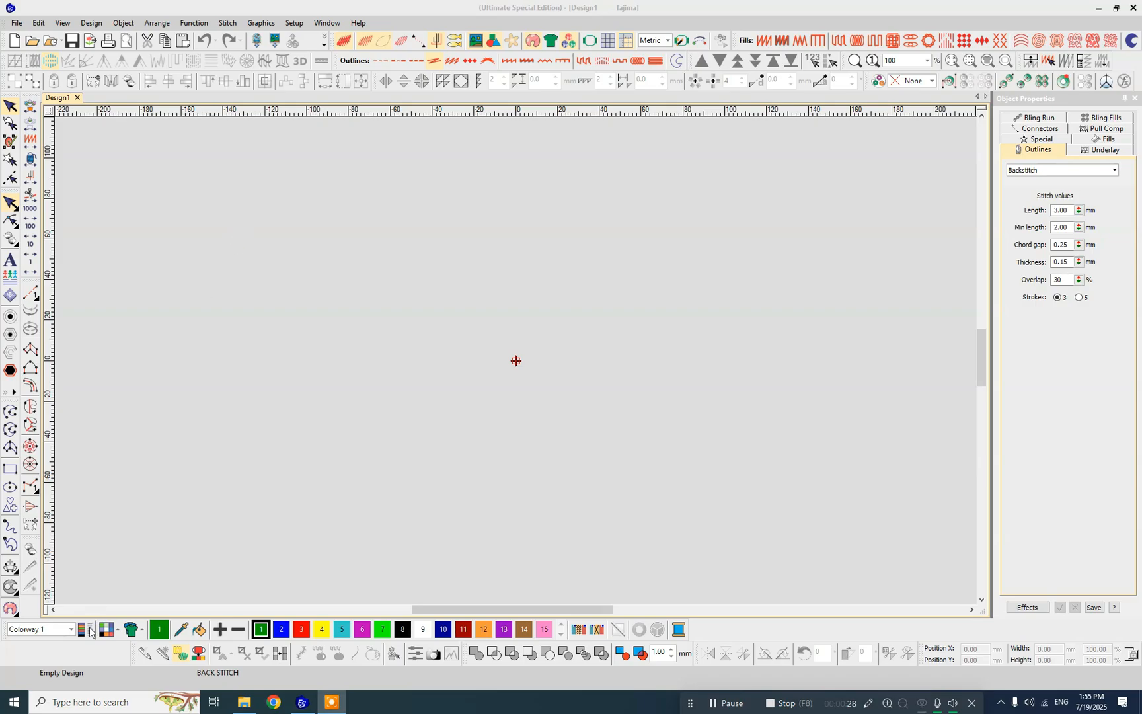
- Show the Mode toolbar and float it over the upper part of the empty design
right_click(87, 651)
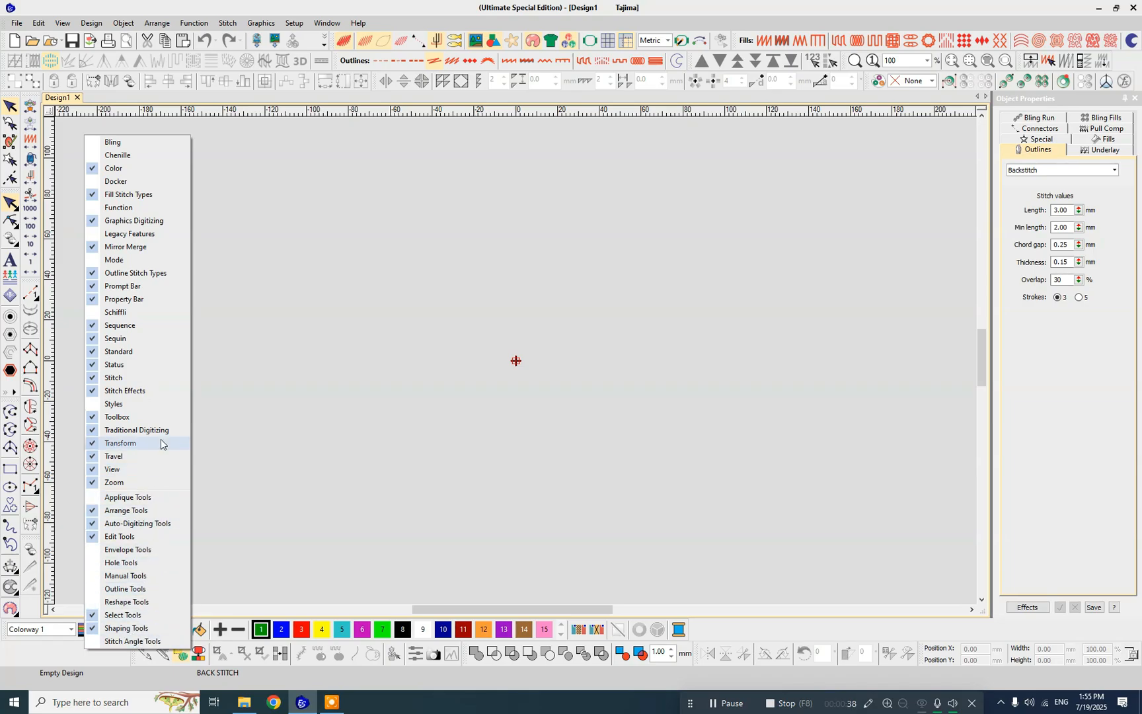
left_click(275, 273)
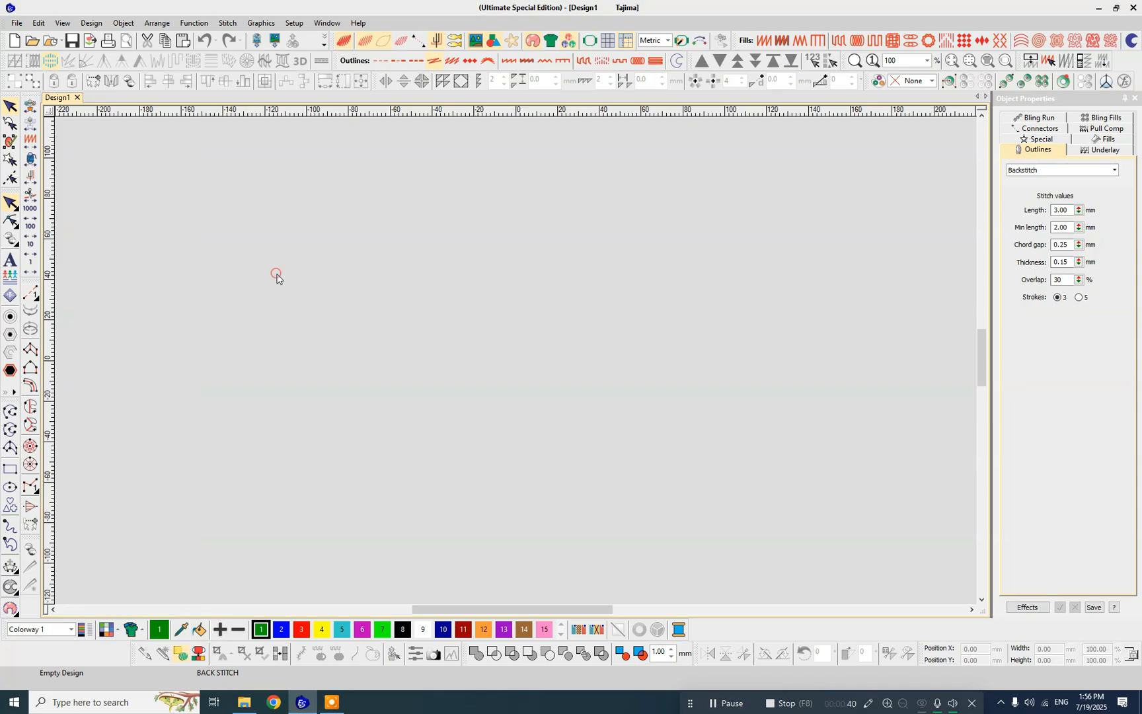
right_click(87, 657)
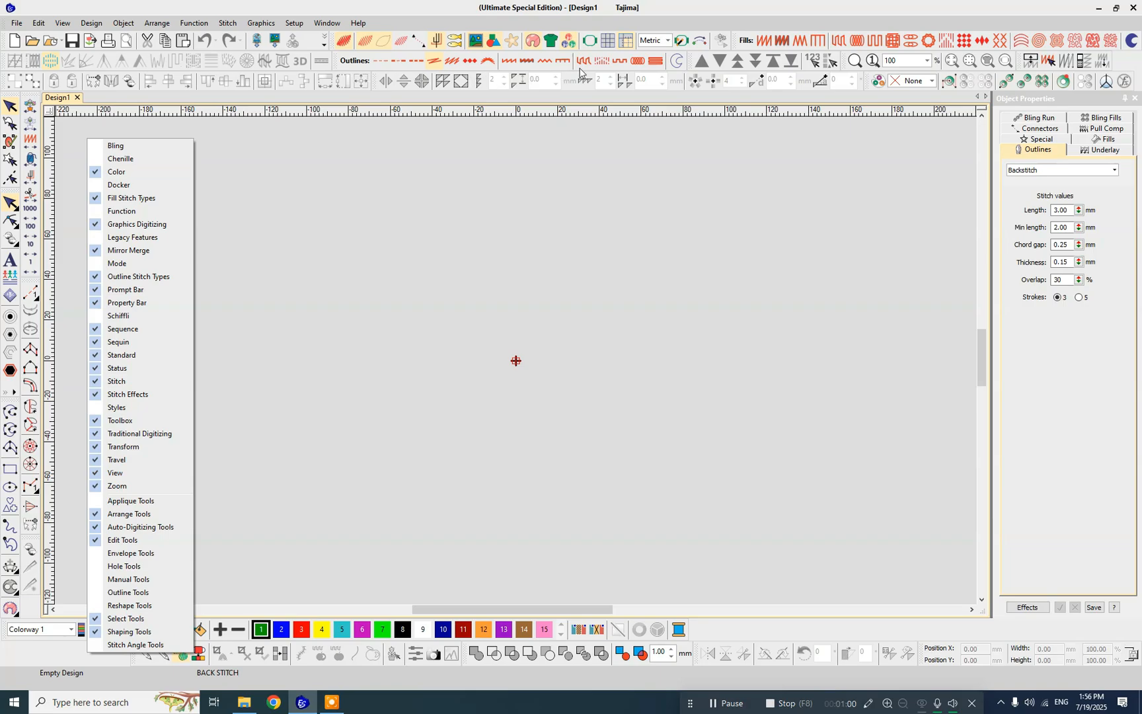
left_click(95, 267)
left_click_drag(202, 162, 295, 161)
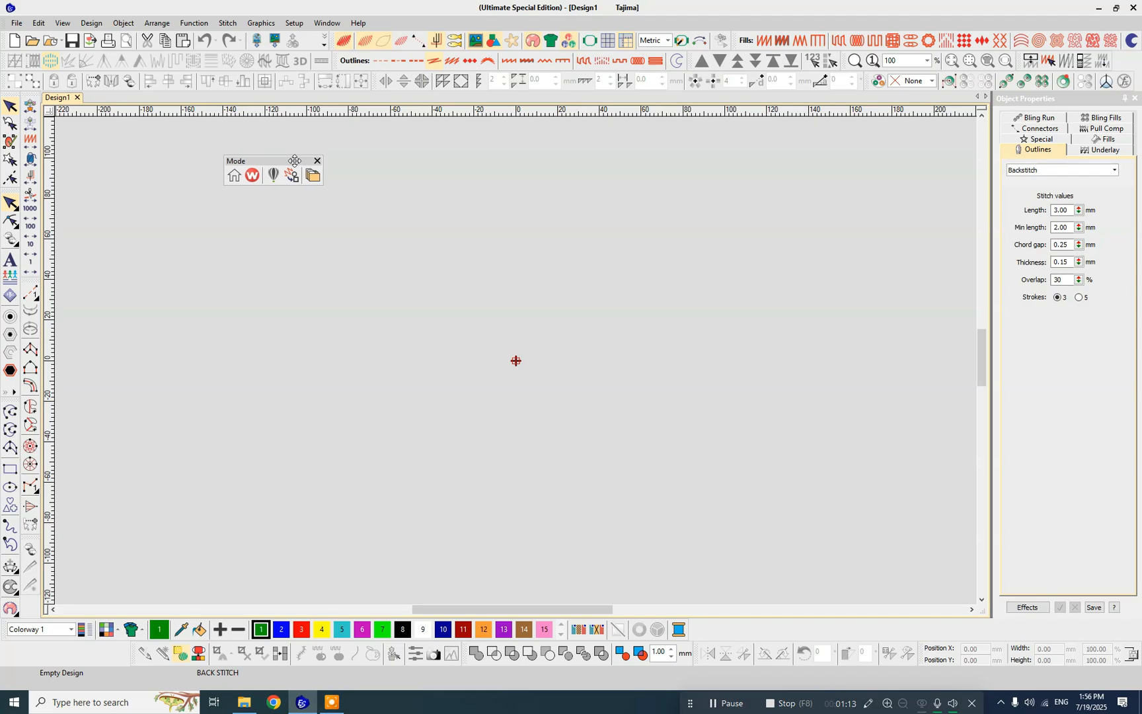
- Hide the floating Mode toolbar again
right_click(112, 650)
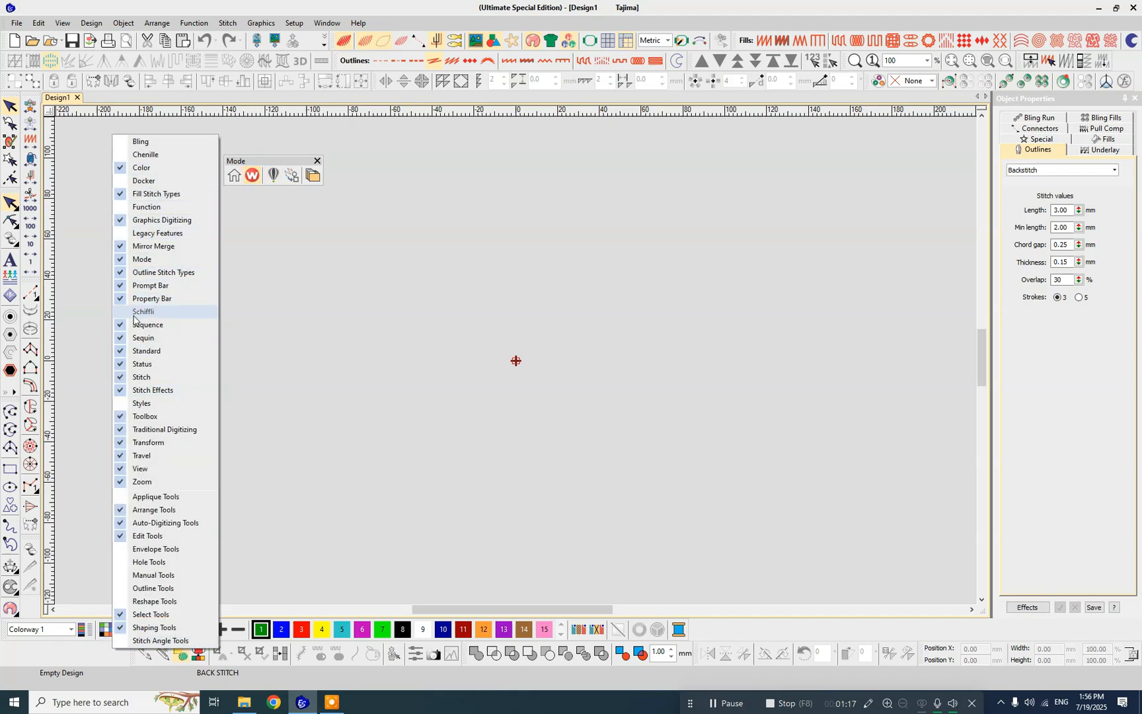
left_click(121, 261)
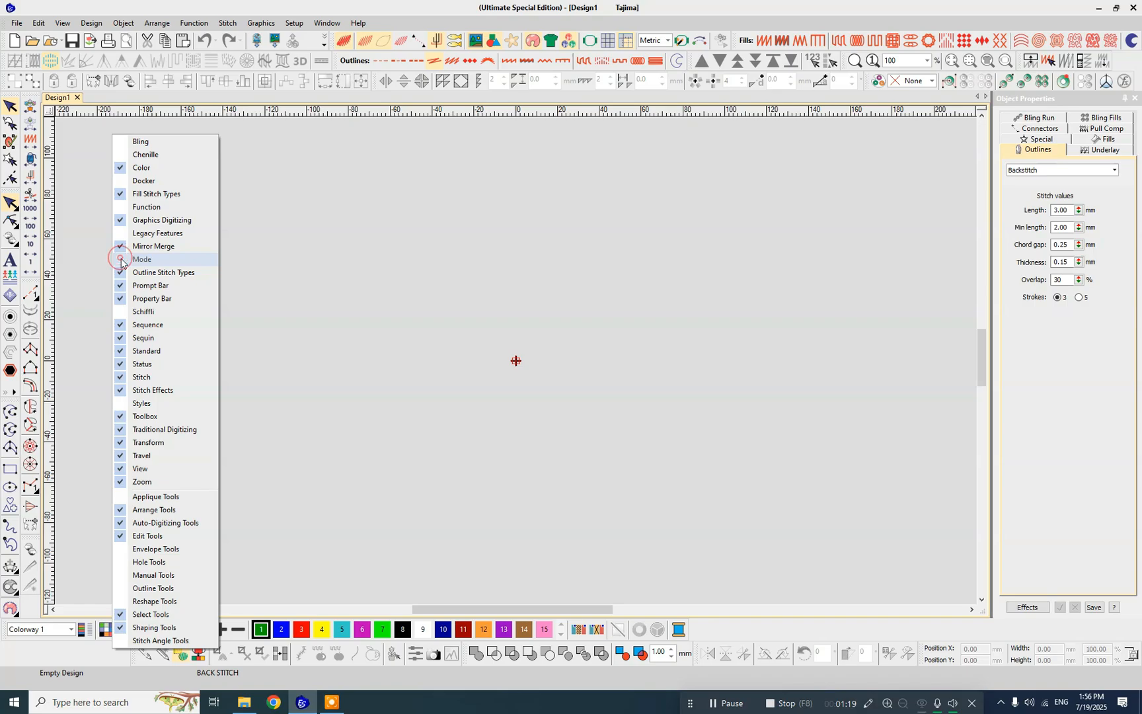
left_click(302, 242)
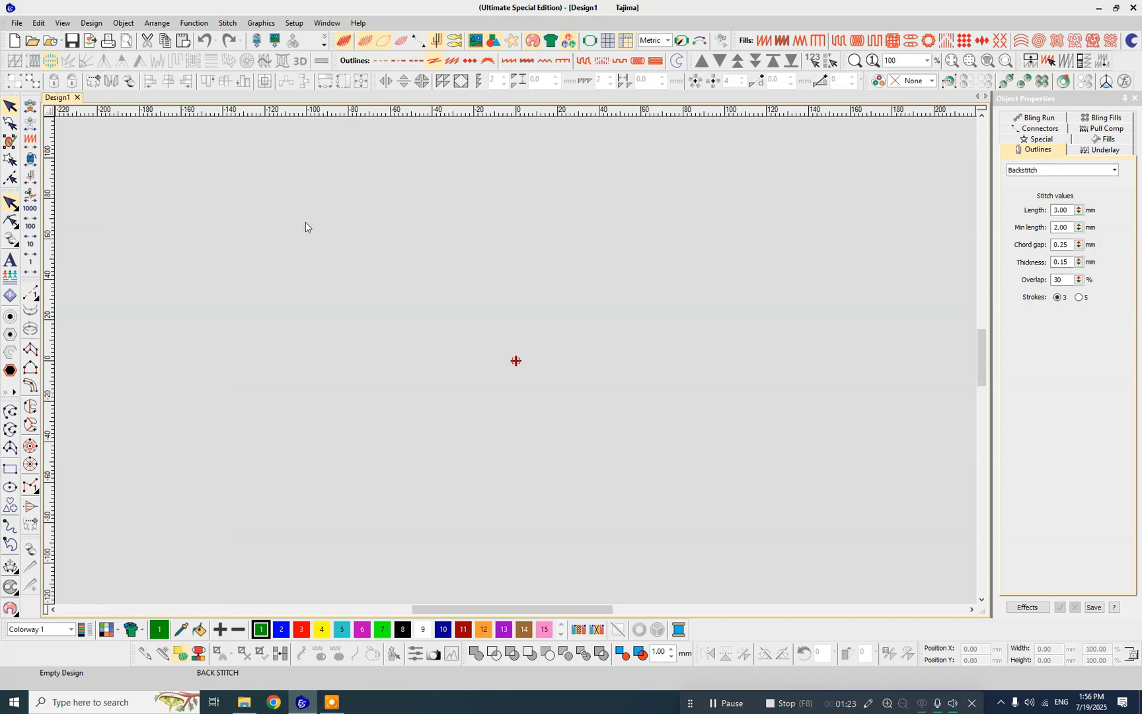
- Undock the Select Tools toolbar and float it above the centre of the design
left_click(198, 237)
left_click_drag(11, 94, 486, 122)
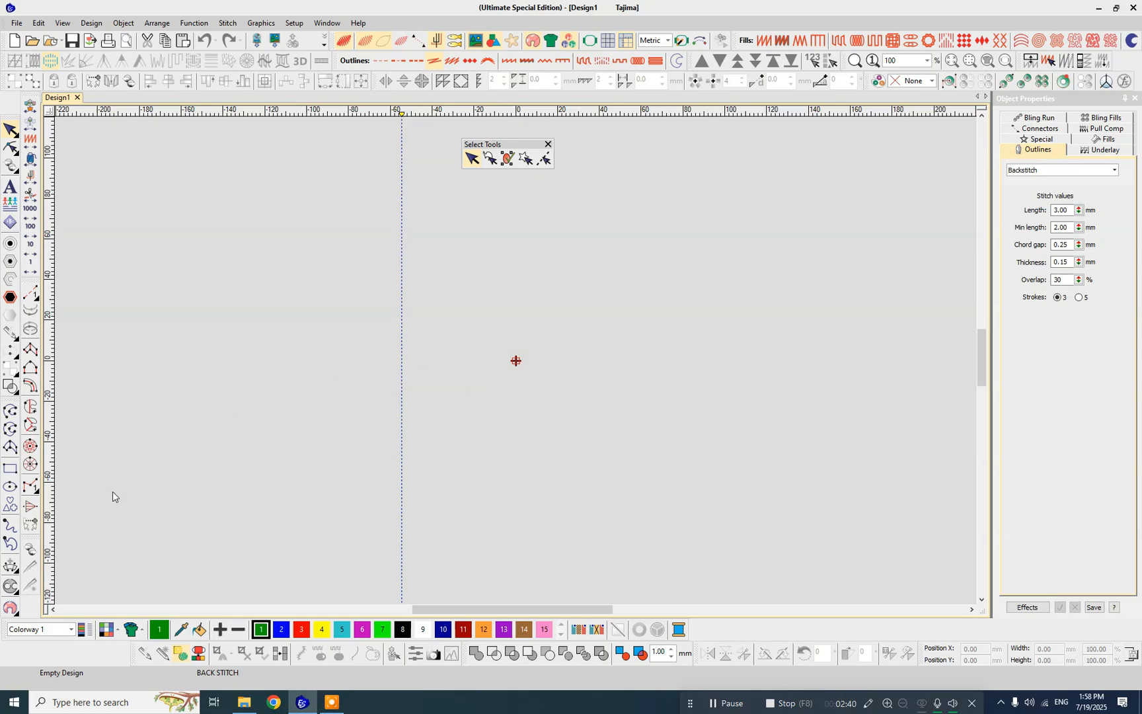
- Digitize an open four-point Run stitch curve that arches over the design origin
left_click(32, 300)
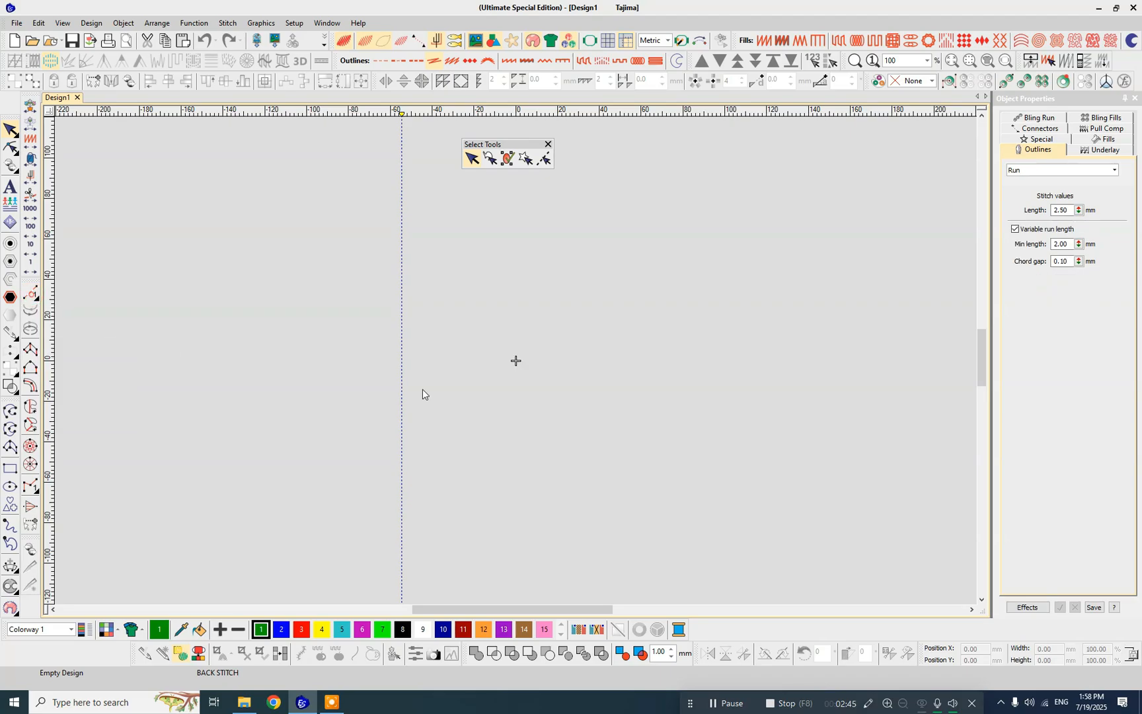
left_click(447, 366)
left_click(464, 326)
left_click(543, 313)
left_click(643, 404)
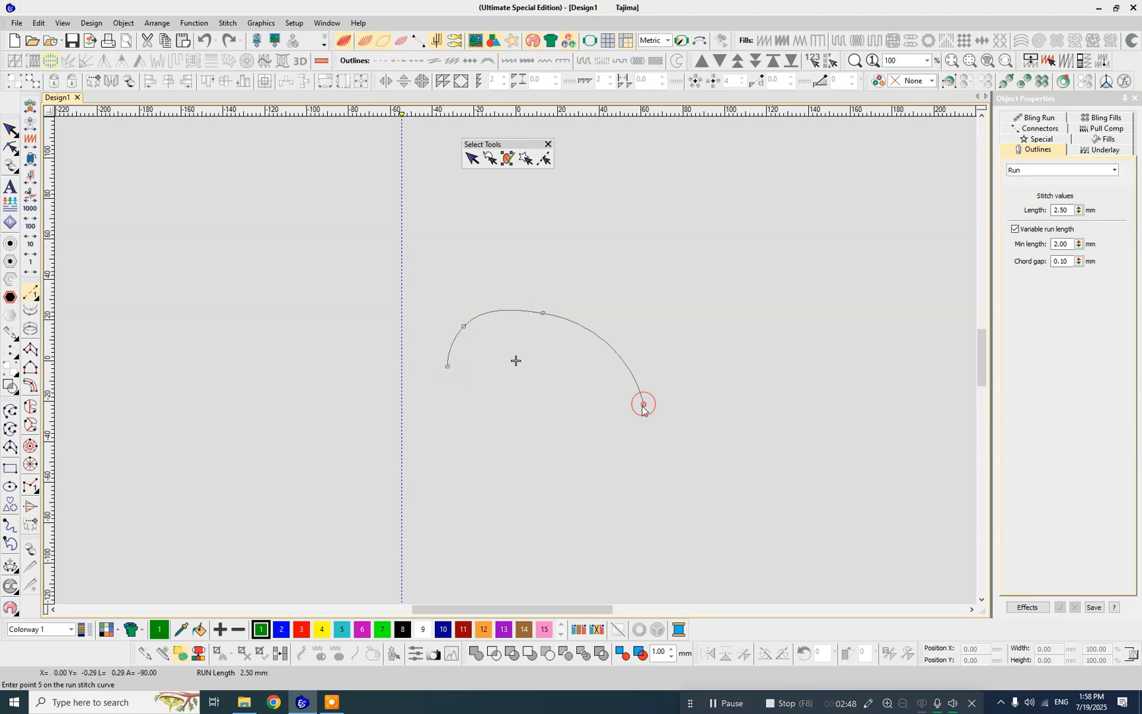
key("Return")
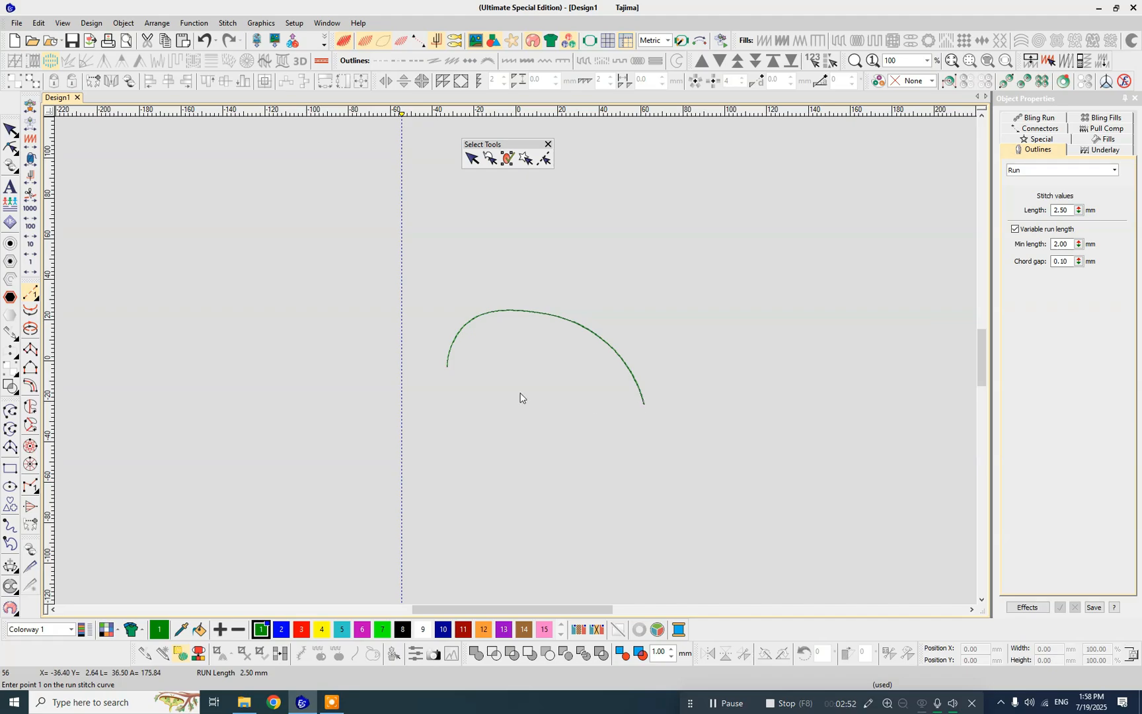
- Digitize two horizontal Run stitch lines above the curve, the upper one about 111 mm long
left_click(424, 289)
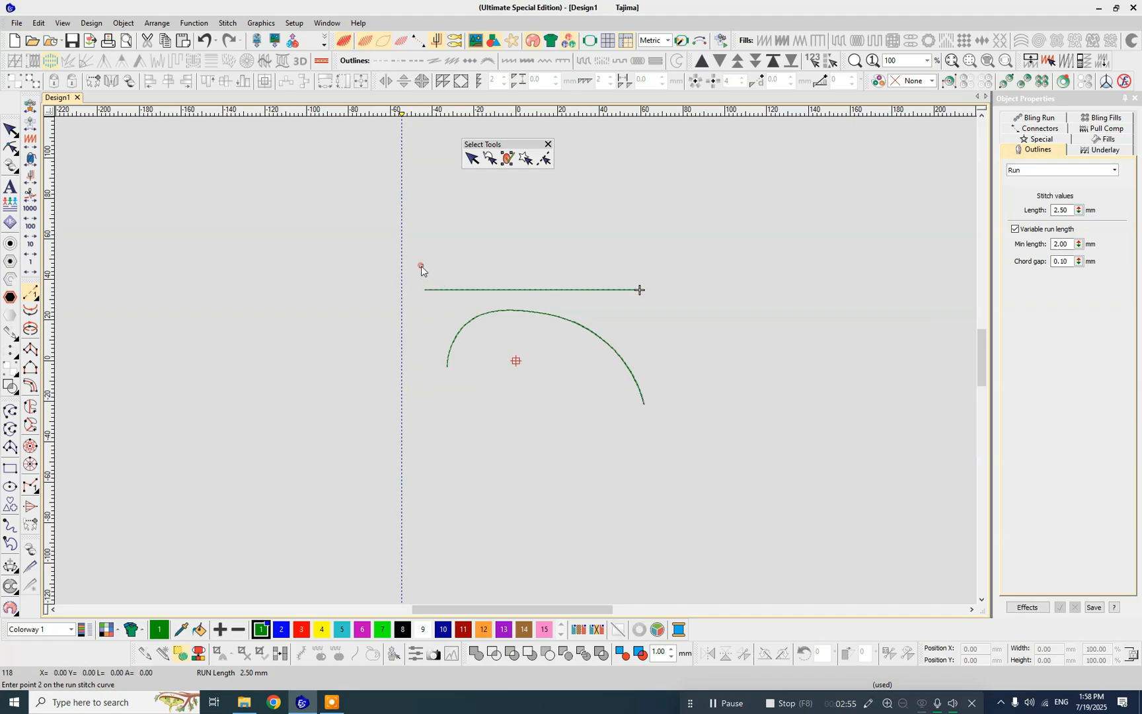
left_click(654, 265)
key("Return")
- Digitize two Run stitch arcs of three points each beneath the curve, the upper one about 72 mm wide and 39 mm high
left_click(458, 432)
right_click(530, 361)
left_click(607, 436)
key("Return")
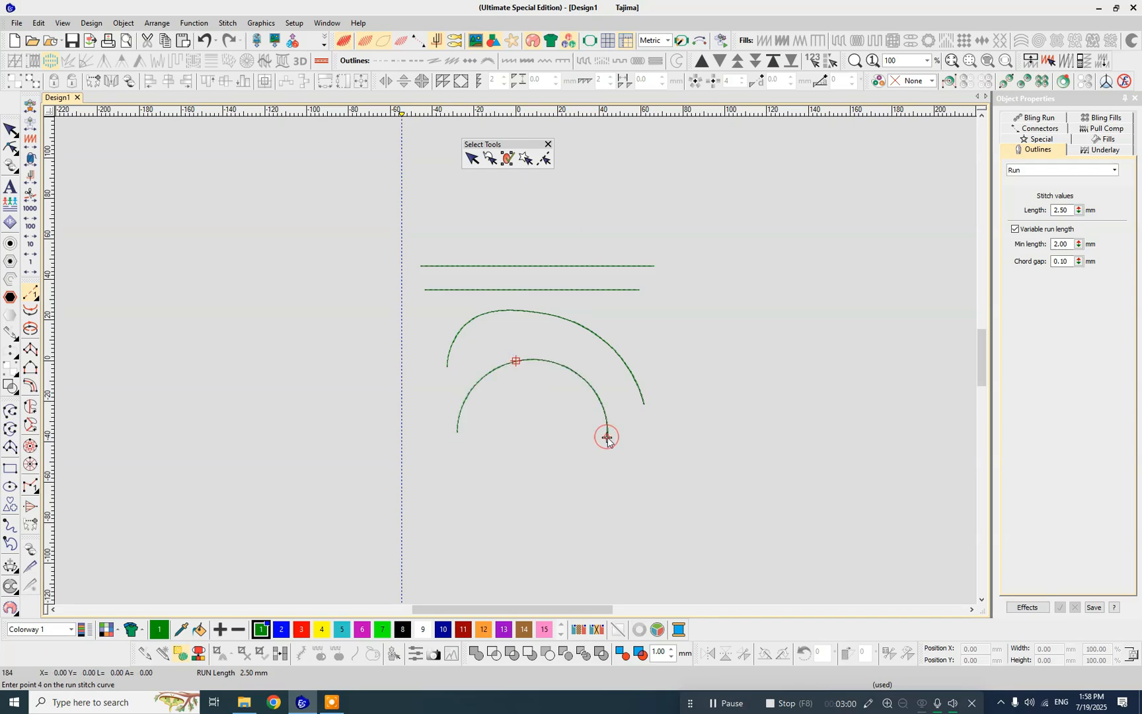
left_click(585, 500)
right_click(523, 408)
left_click(459, 489)
key("Return")
- Digitize a four-point straight-segment Run stitch polyline about 74 × 43 mm, starting inside the lower arc and passing beneath it
left_click(536, 450)
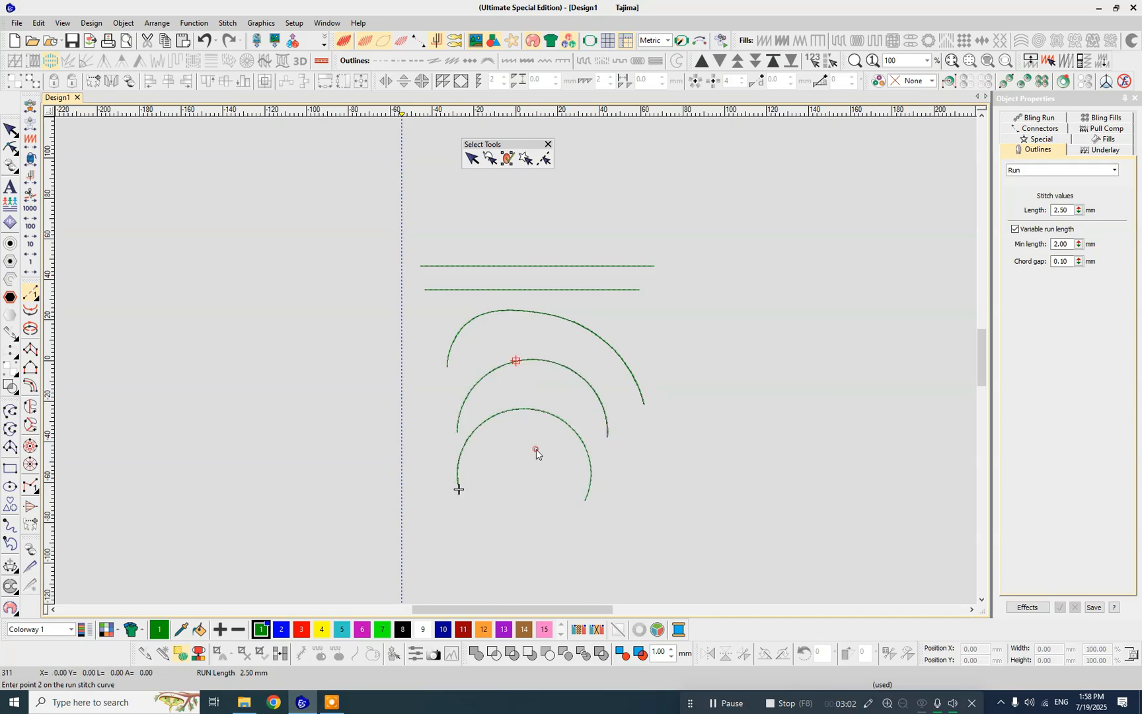
left_click(520, 516)
left_click(439, 536)
left_click(380, 473)
key("Return")
- Digitize a second four-point Run stitch polyline about 44 × 35 mm beside the arcs and finish digitizing
left_click(331, 373)
left_click(400, 385)
left_click(422, 436)
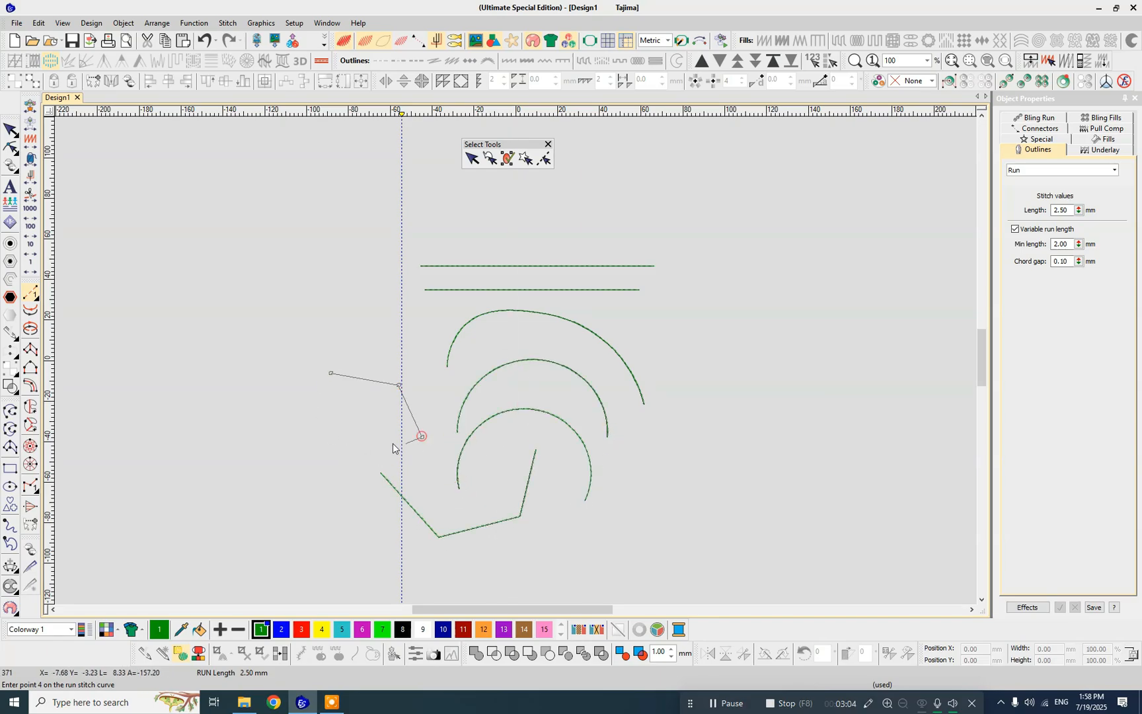
left_click(387, 443)
key("Return")
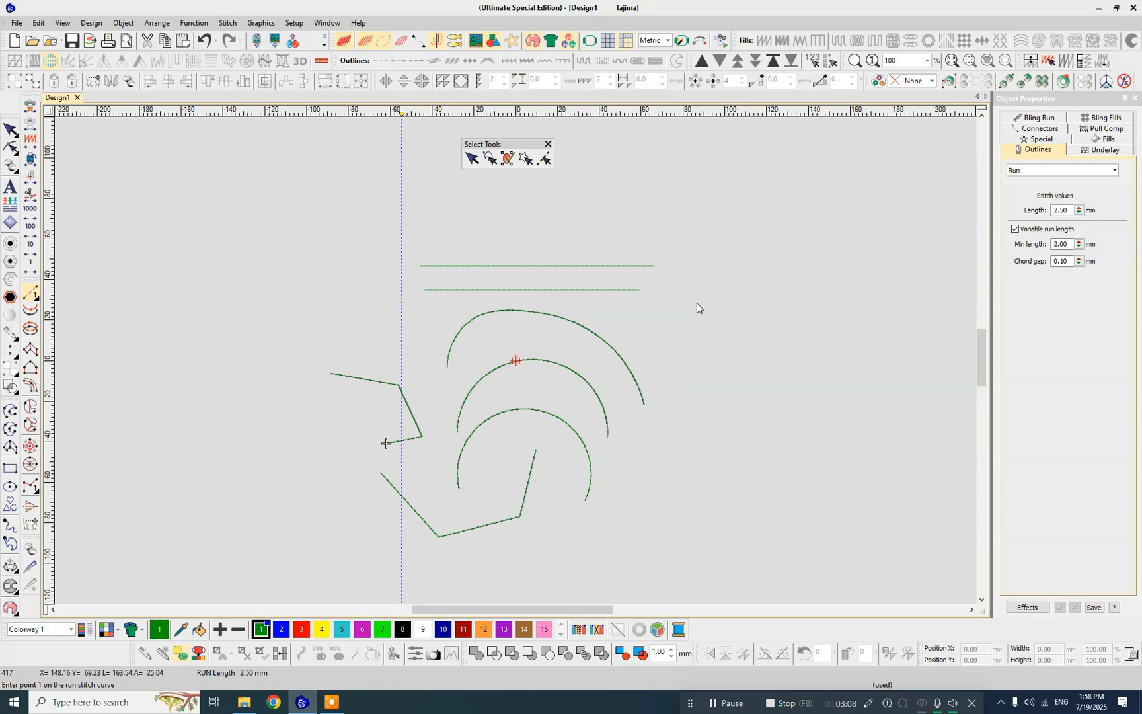
key("Escape")
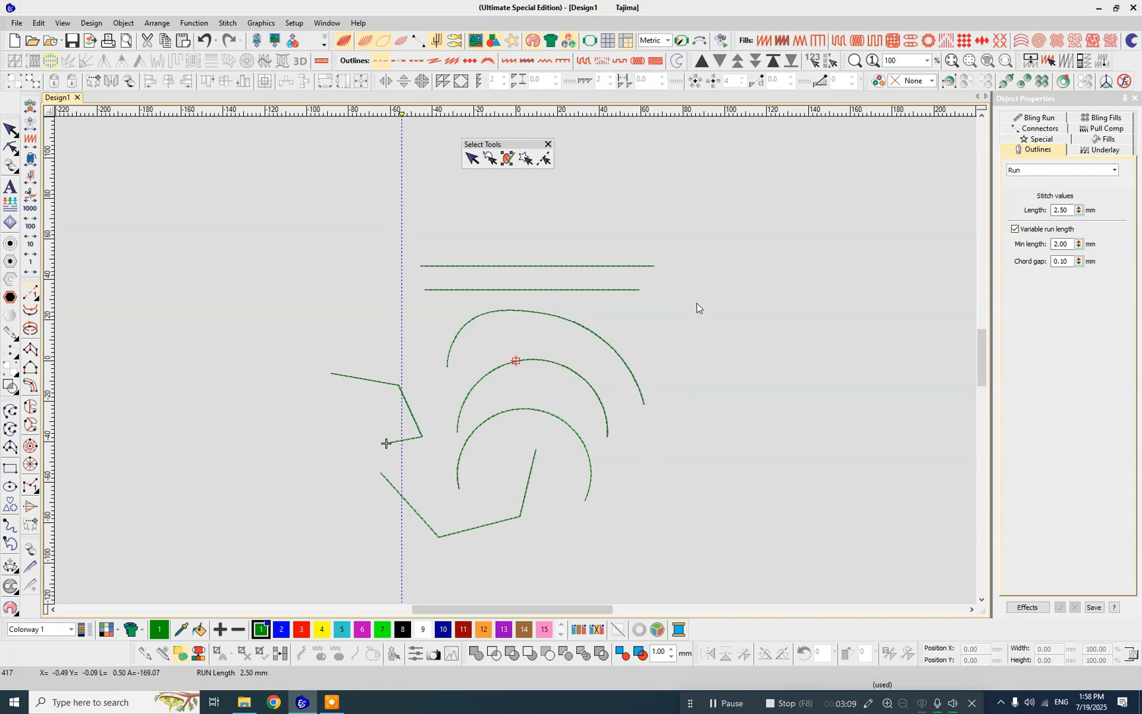
- Remove the vertical guide from the design and activate Select Object
left_click(401, 115)
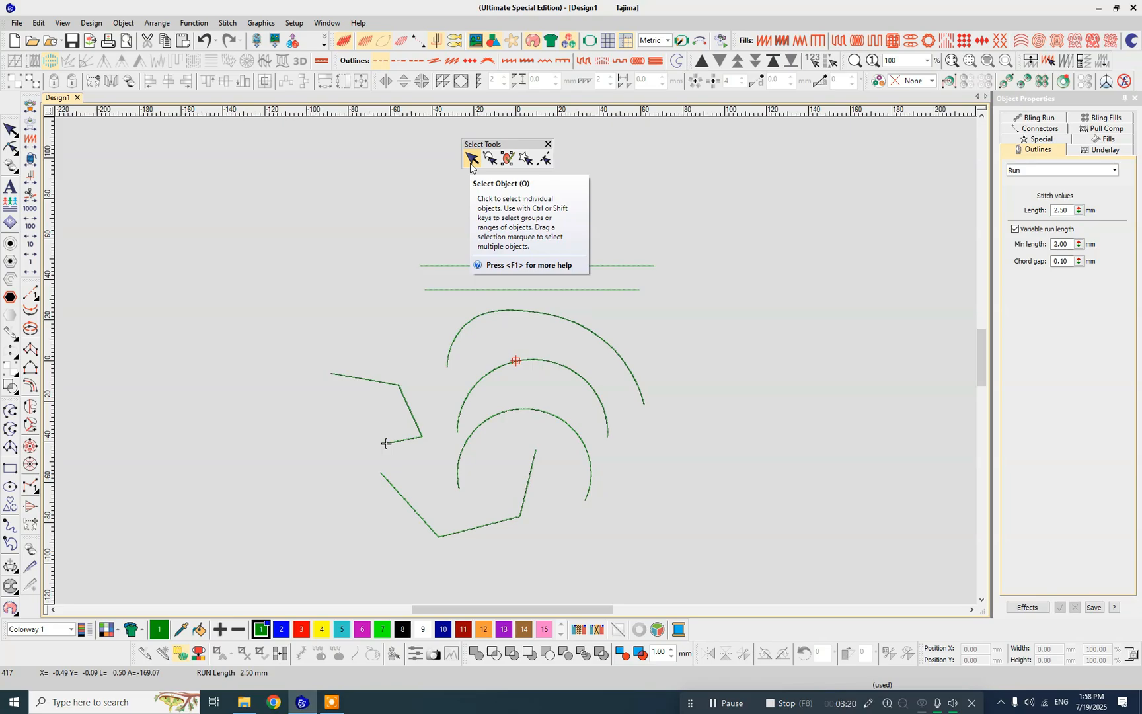
left_click(630, 216)
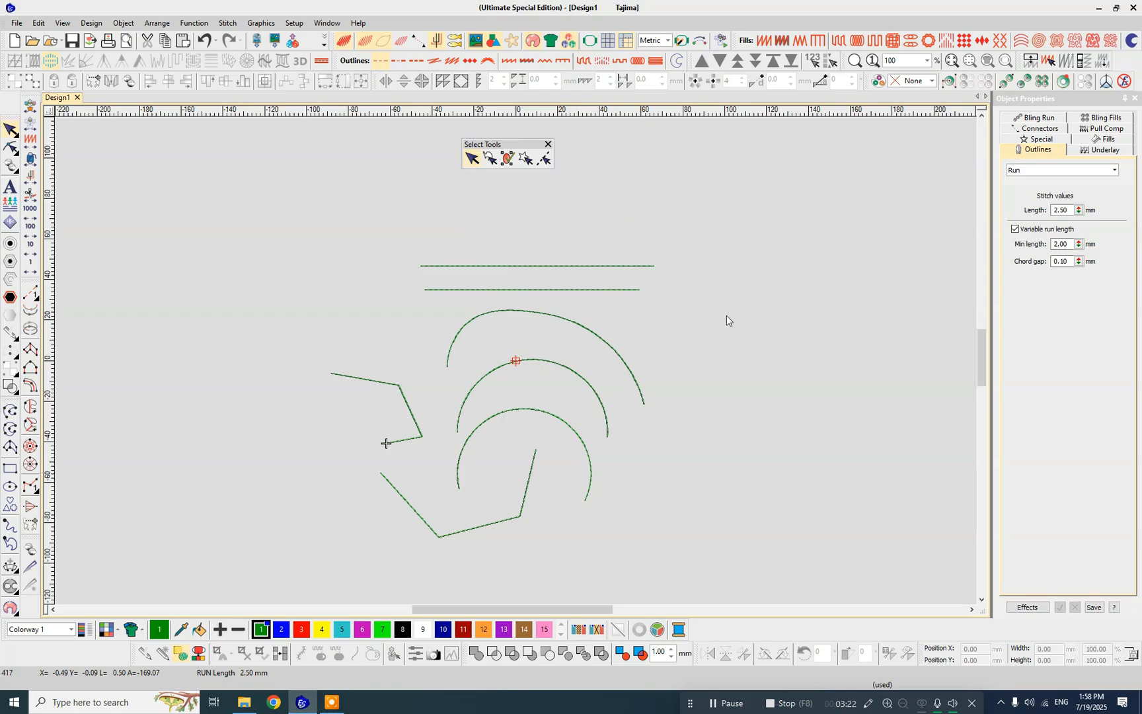
- Marquee-select the upper horizontal line, the lower line, then both lines with the curve beneath them, and clear the selection
left_click_drag(295, 209, 708, 280)
left_click(708, 280)
left_click_drag(411, 278, 681, 308)
left_click(698, 324)
left_click(694, 209)
left_click_drag(401, 346, 418, 409)
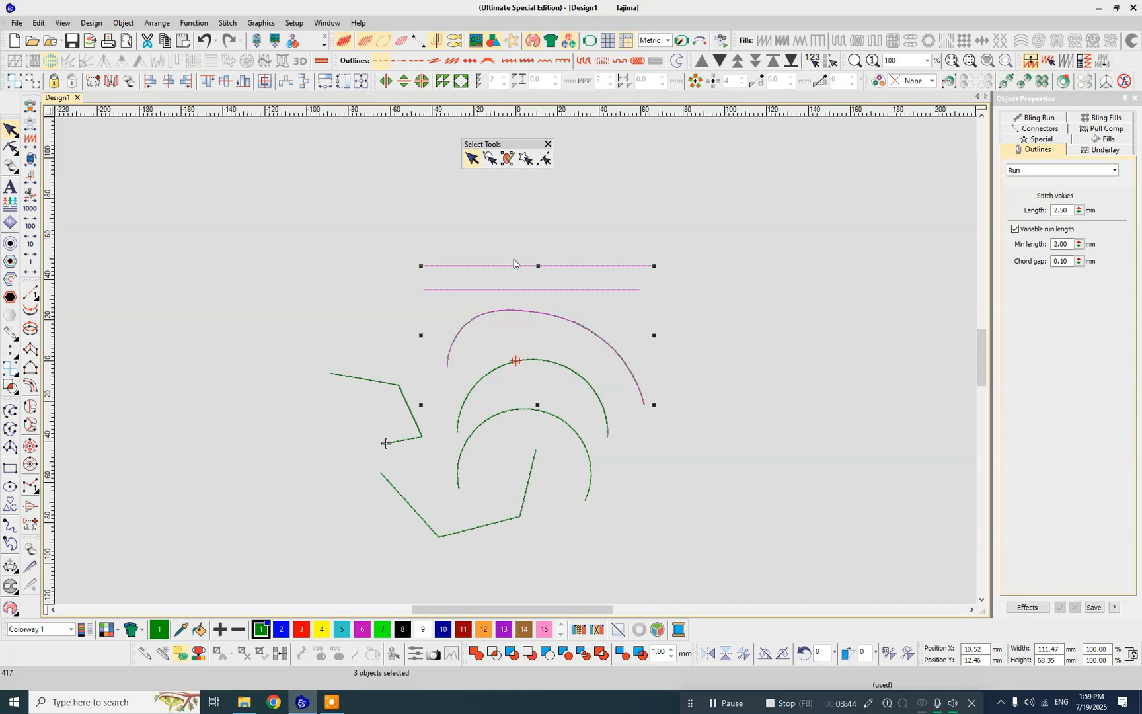
left_click(751, 296)
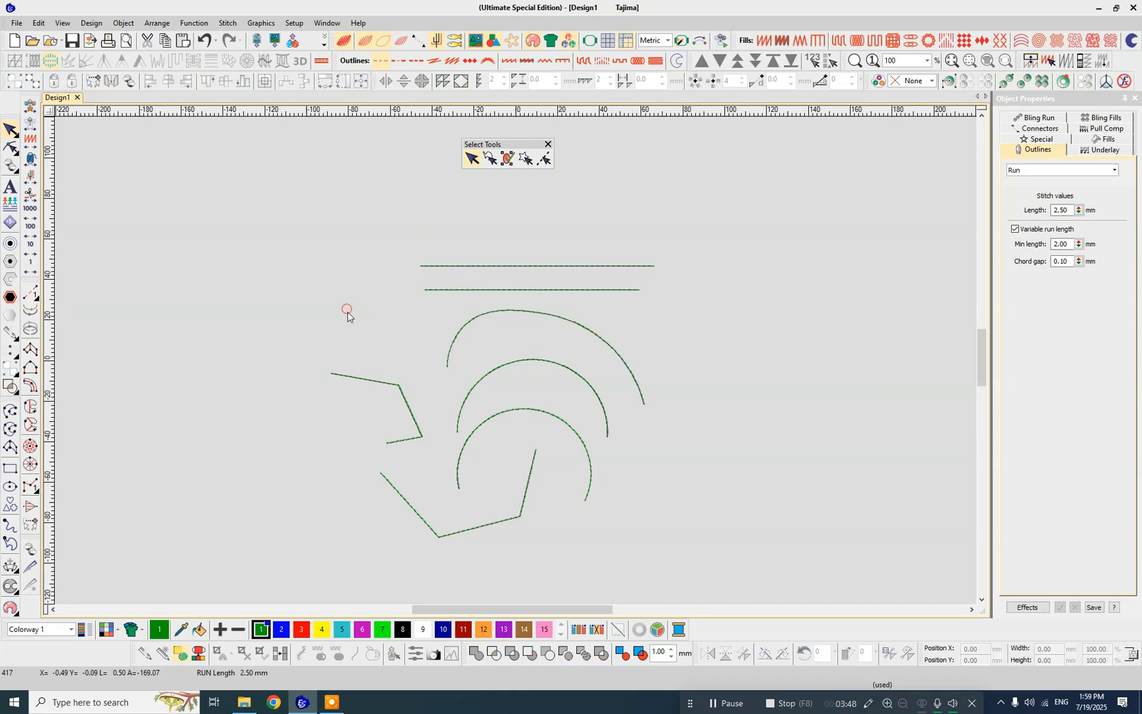
- Select the curve, the arcs and the polylines one at a time, and clear the selection
left_click(485, 319)
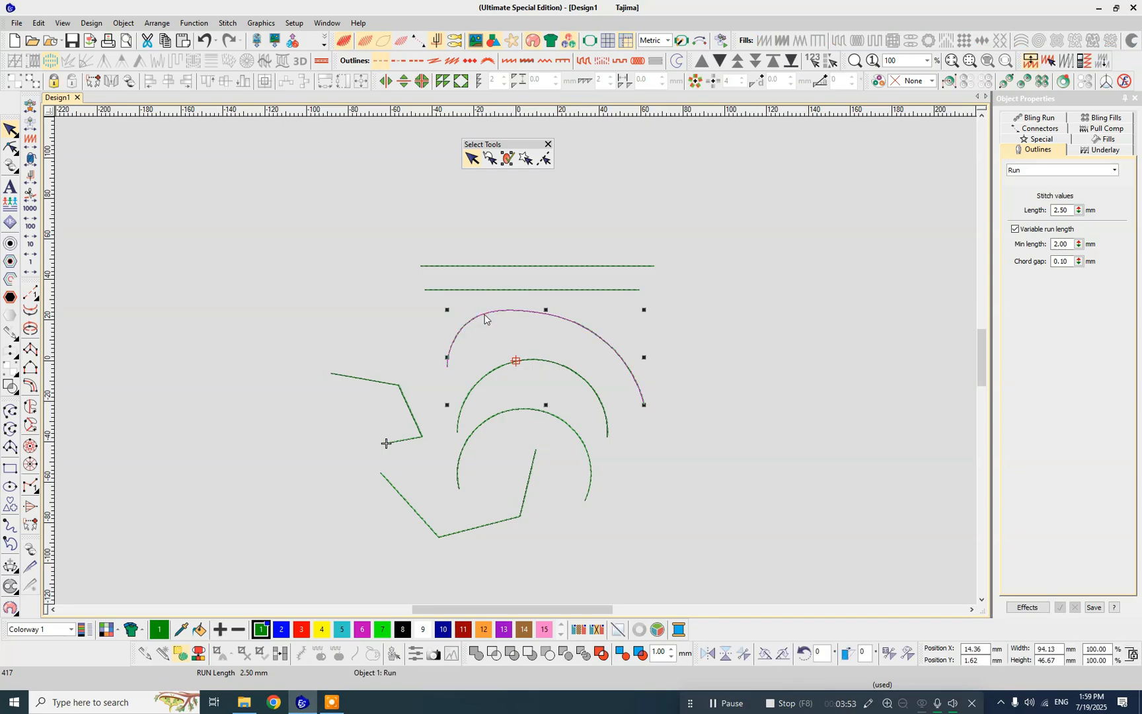
left_click(527, 411)
left_click(528, 483)
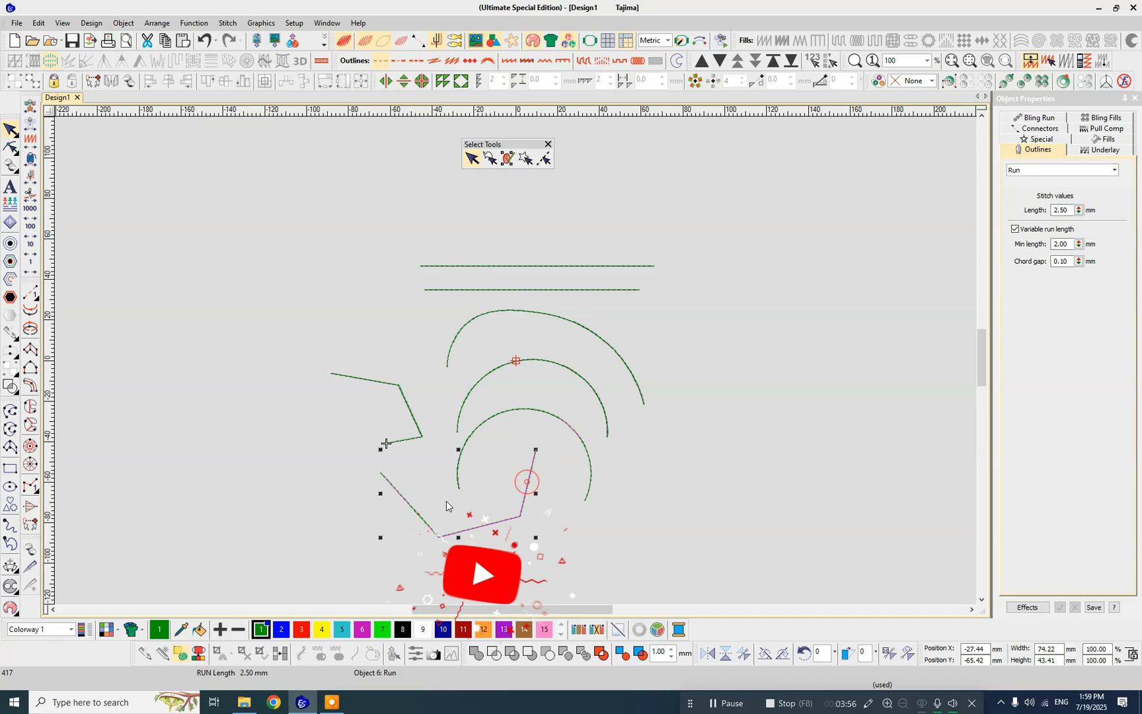
left_click(408, 435)
left_click(417, 432)
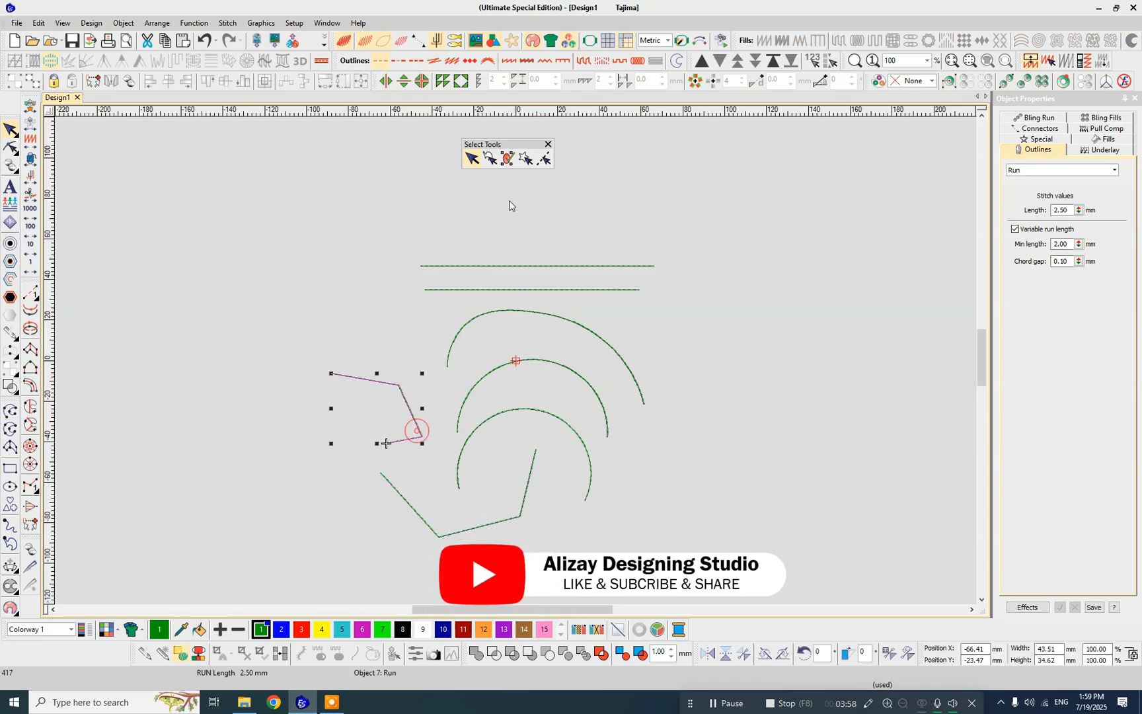
left_click(433, 186)
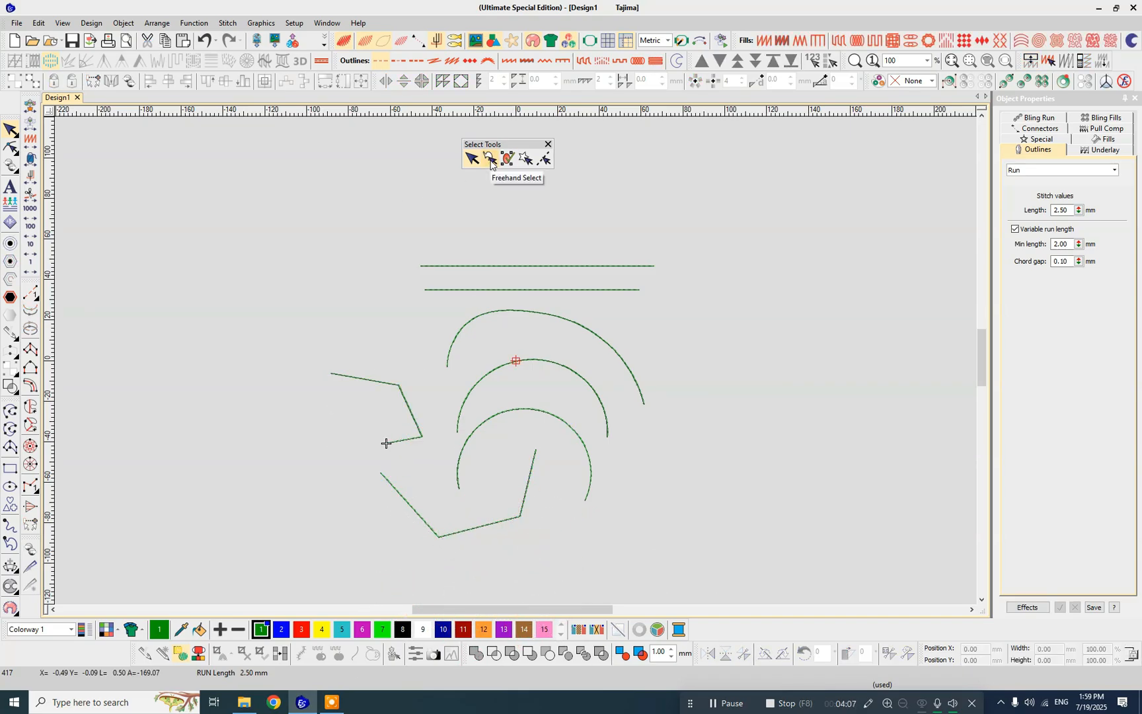
- Use Freehand Select to pick both horizontal lines and the curve beneath them, and clear the selection
left_click(490, 160)
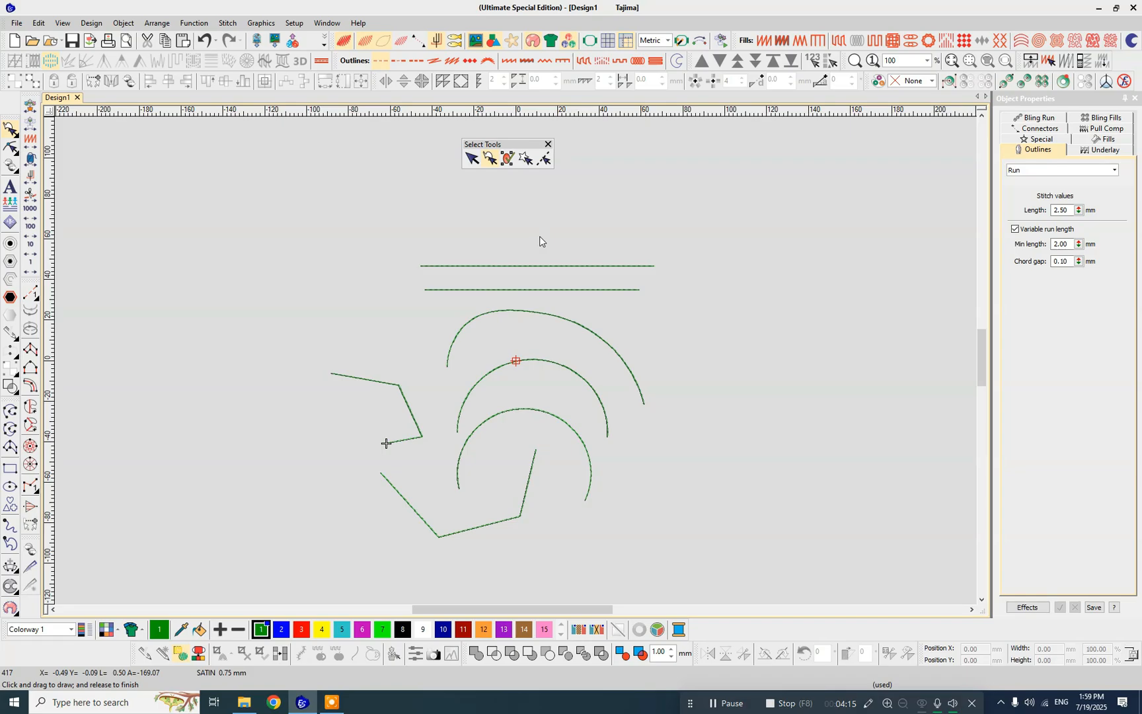
mouse_move(539, 237)
left_mouse_down()
mouse_move(672, 245)
mouse_move(699, 330)
mouse_move(664, 417)
mouse_move(633, 415)
mouse_move(574, 343)
mouse_move(543, 336)
mouse_move(487, 347)
mouse_move(438, 388)
mouse_move(412, 374)
mouse_move(373, 302)
mouse_move(373, 252)
mouse_move(403, 234)
mouse_move(520, 233)
left_mouse_up()
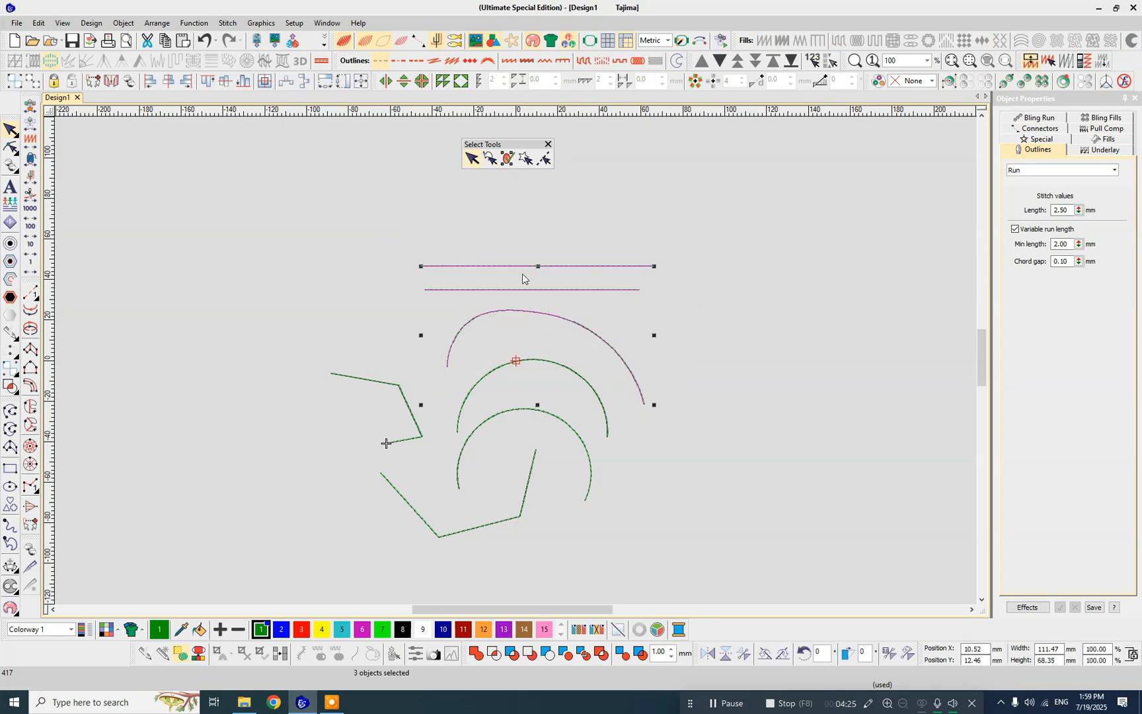
scroll(517, 363, "up", 1)
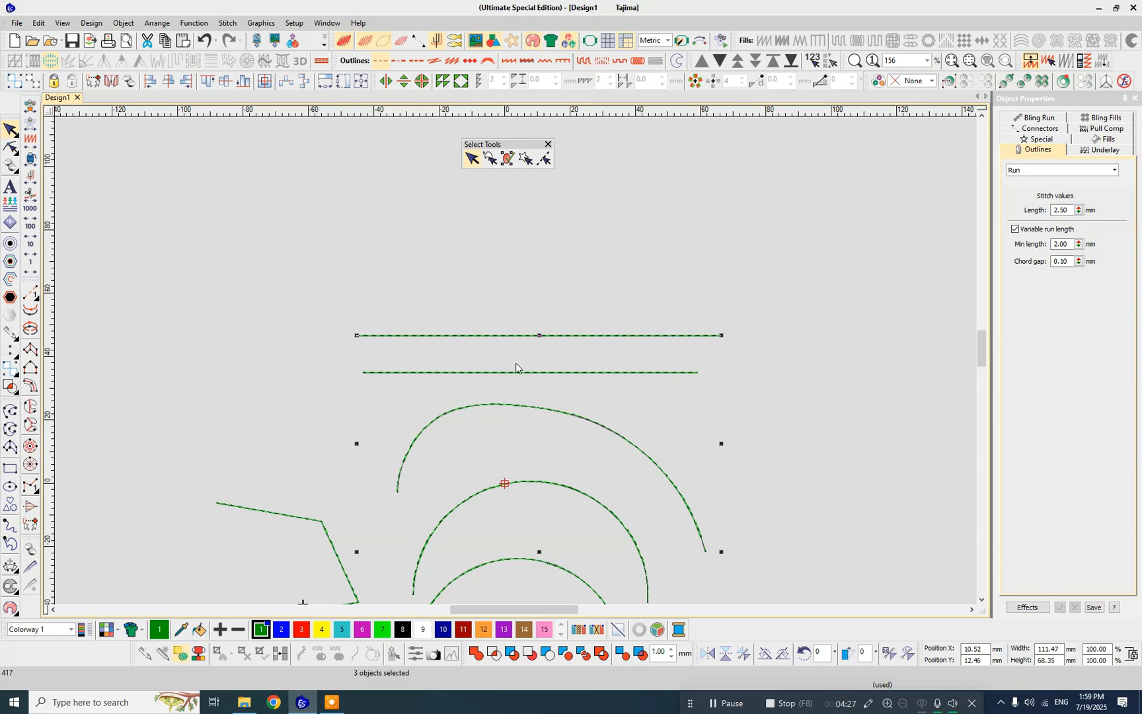
scroll(518, 365, "down", 3)
scroll(516, 362, "up", 3)
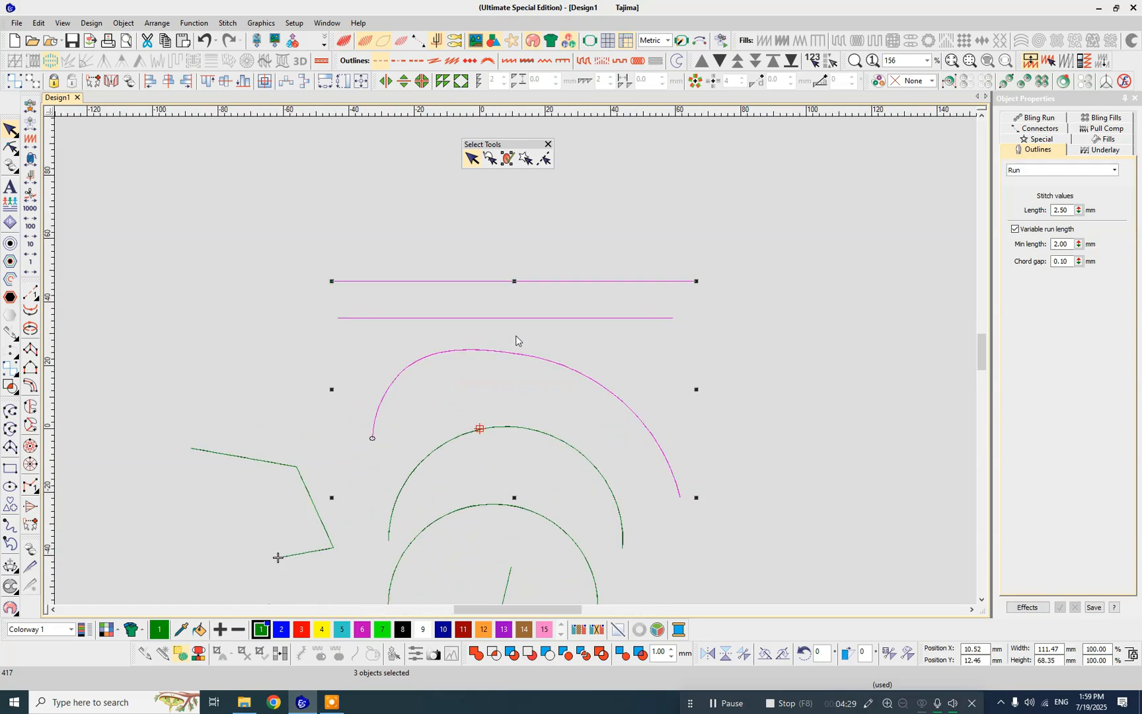
scroll(516, 365, "up", 2)
left_click(494, 355)
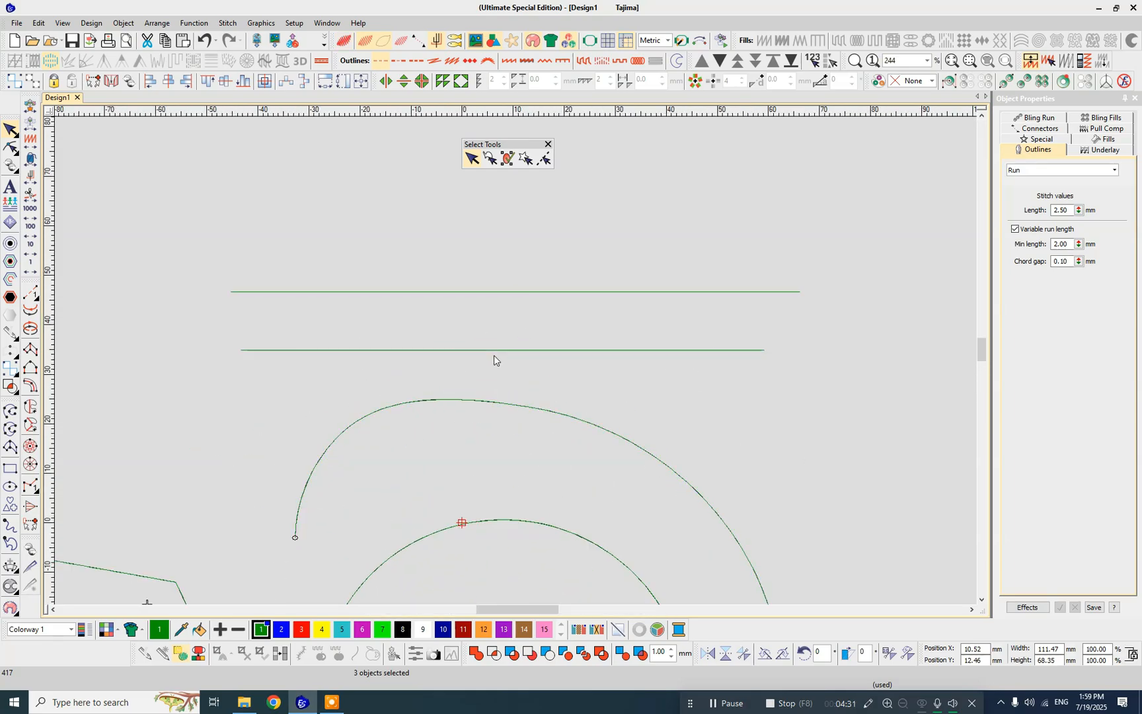
scroll(516, 360, "down", 7)
scroll(511, 378, "up", 2)
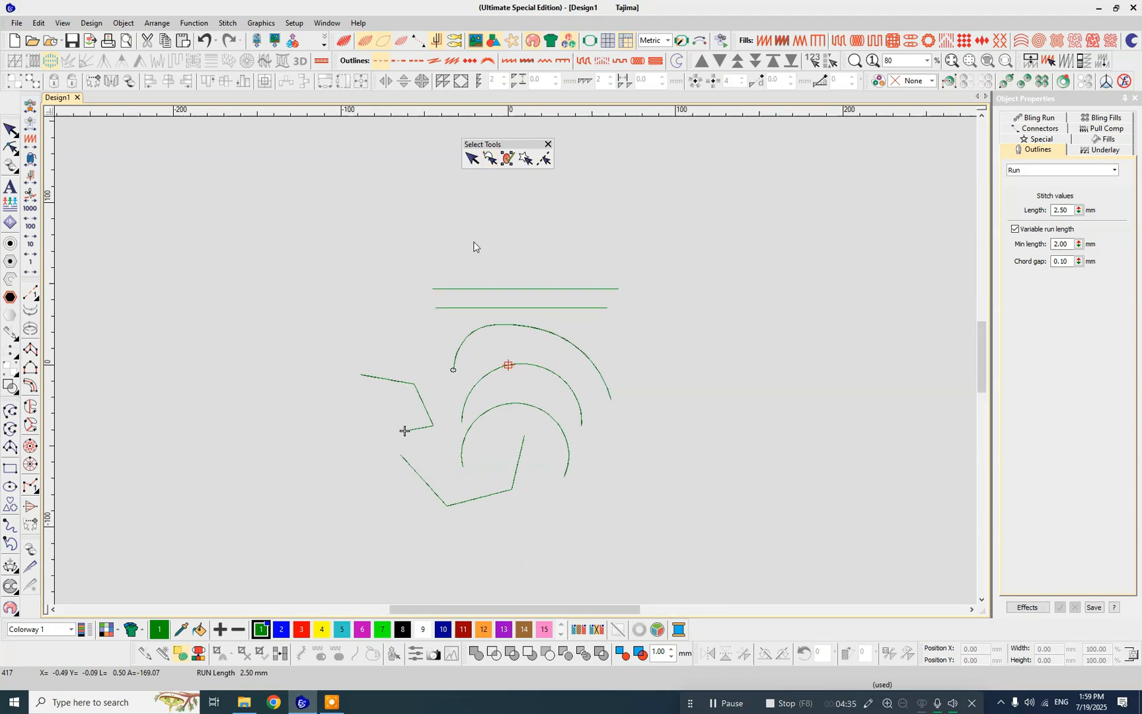
- Group all the Run stitch objects and select them as a single group
left_click_drag(312, 263, 716, 541)
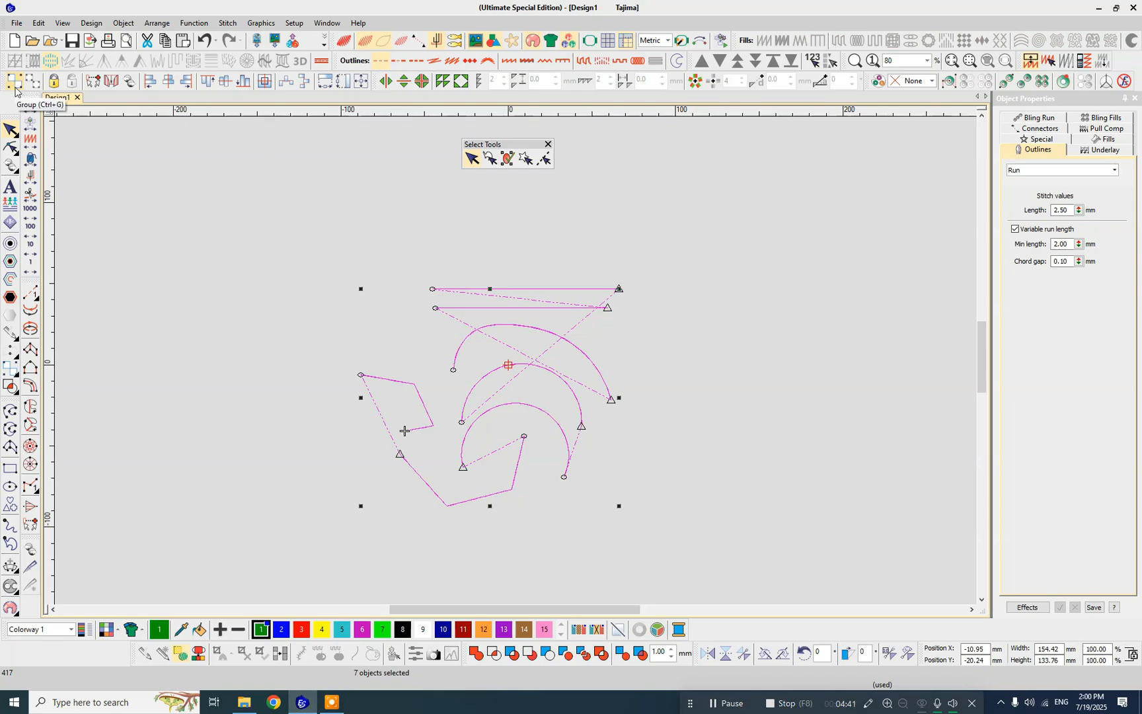
left_click(287, 233)
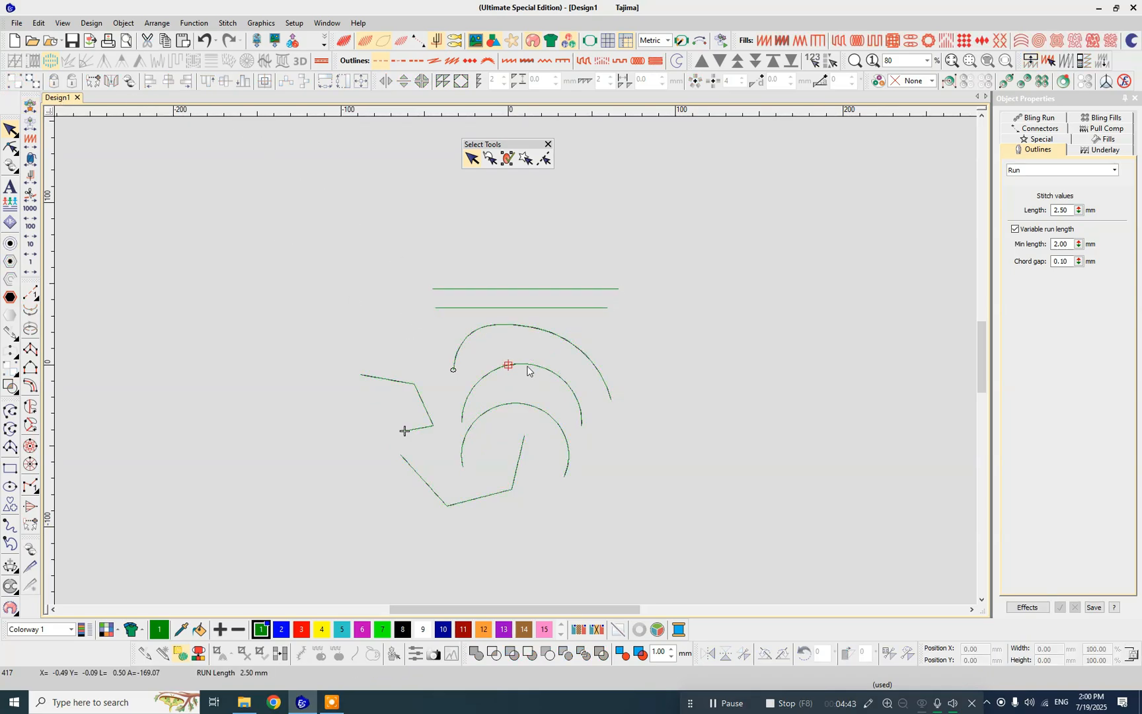
key("ctrl+a")
left_click(658, 360)
key("ctrl+a")
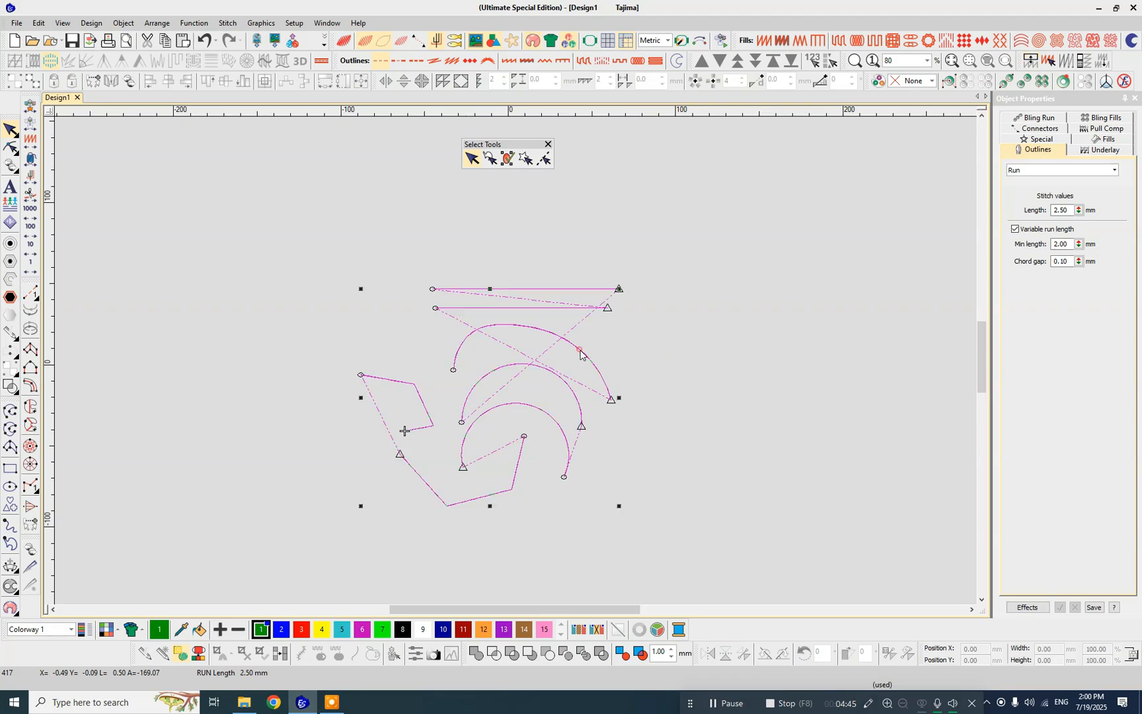
left_click(667, 334)
key("ctrl+a")
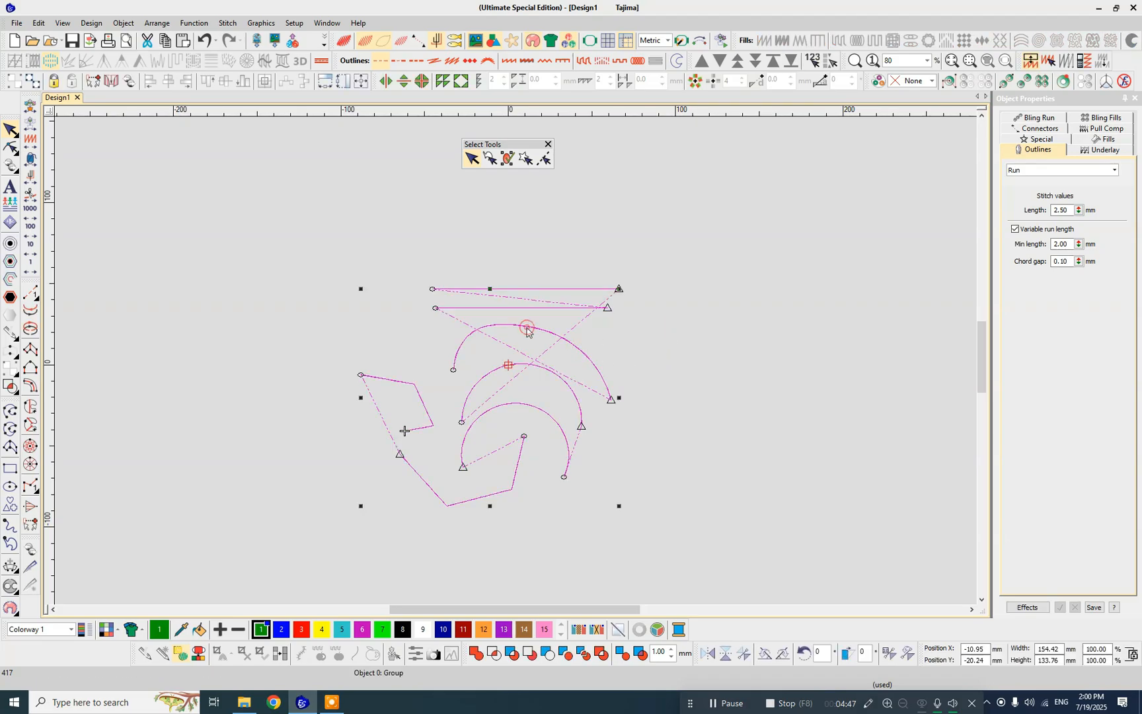
- Select the whole group several times, both with Select All and by its large curve, and clear the selection each time
left_click(683, 308)
key("ctrl+a")
left_click(695, 327)
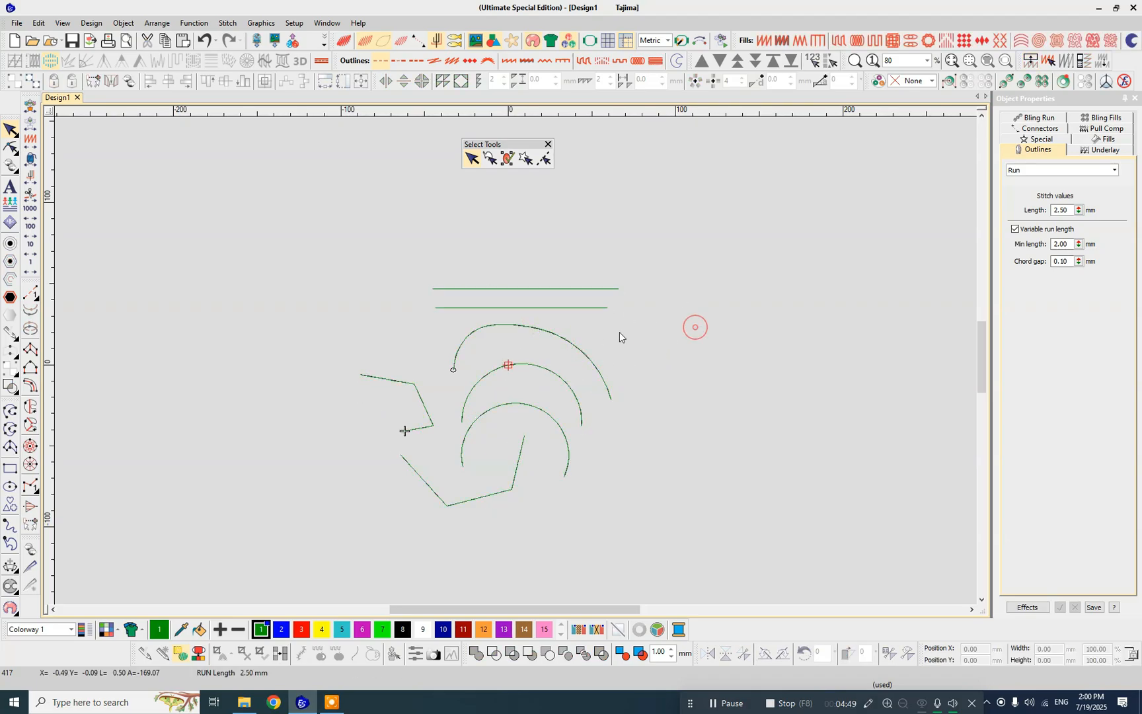
key("ctrl+a")
left_click(547, 246)
left_click(522, 327)
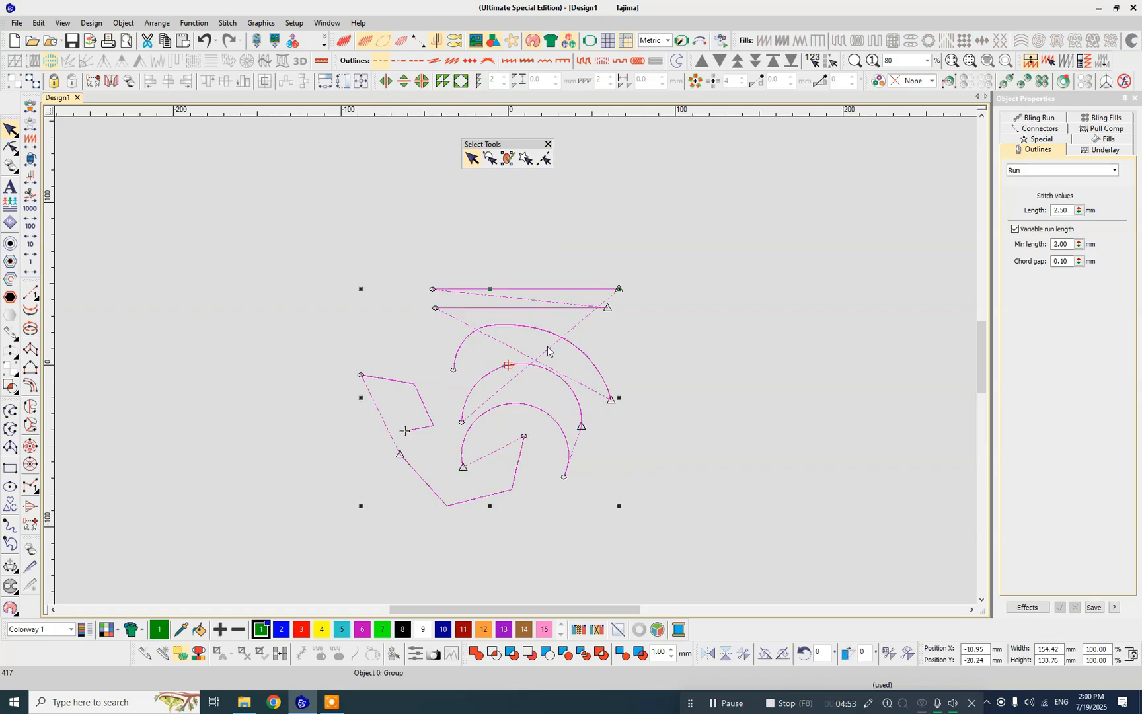
left_click(650, 343)
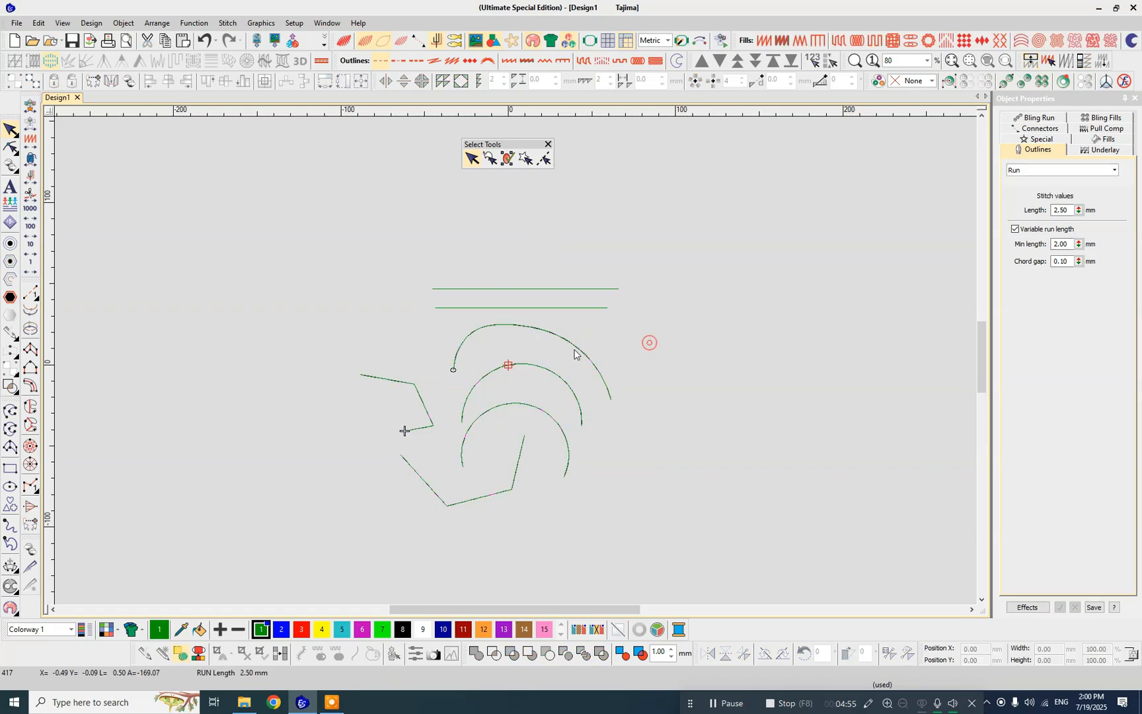
left_click(567, 341)
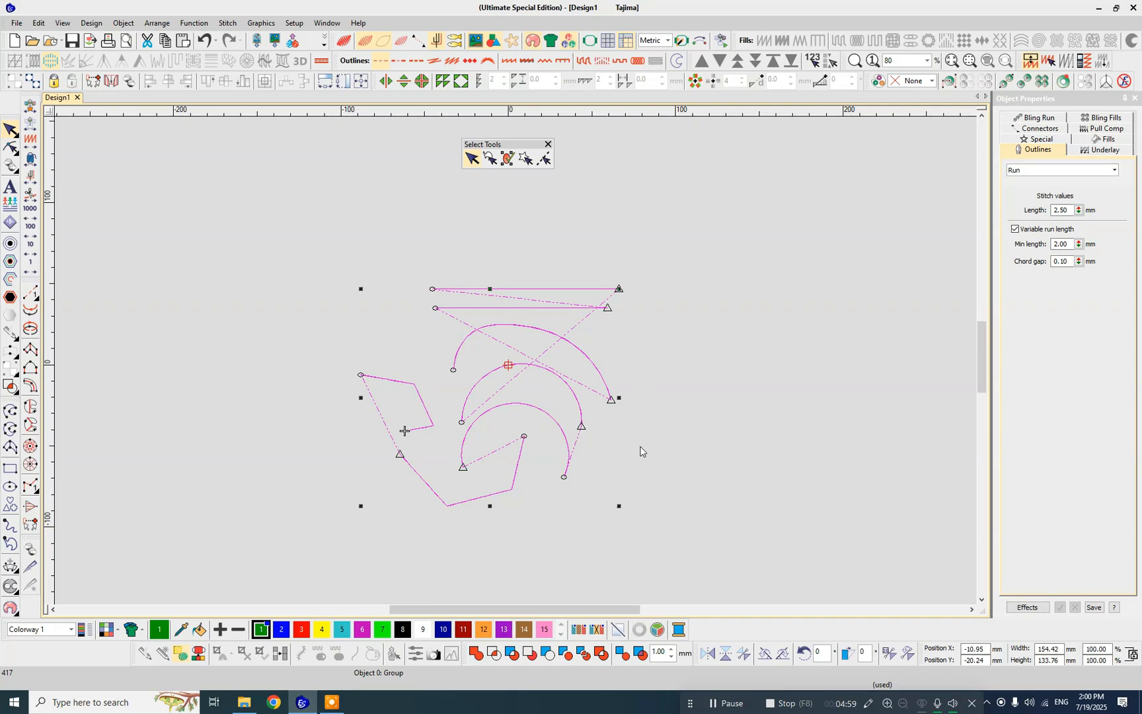
left_click(673, 428)
left_click(524, 331)
left_click(517, 248)
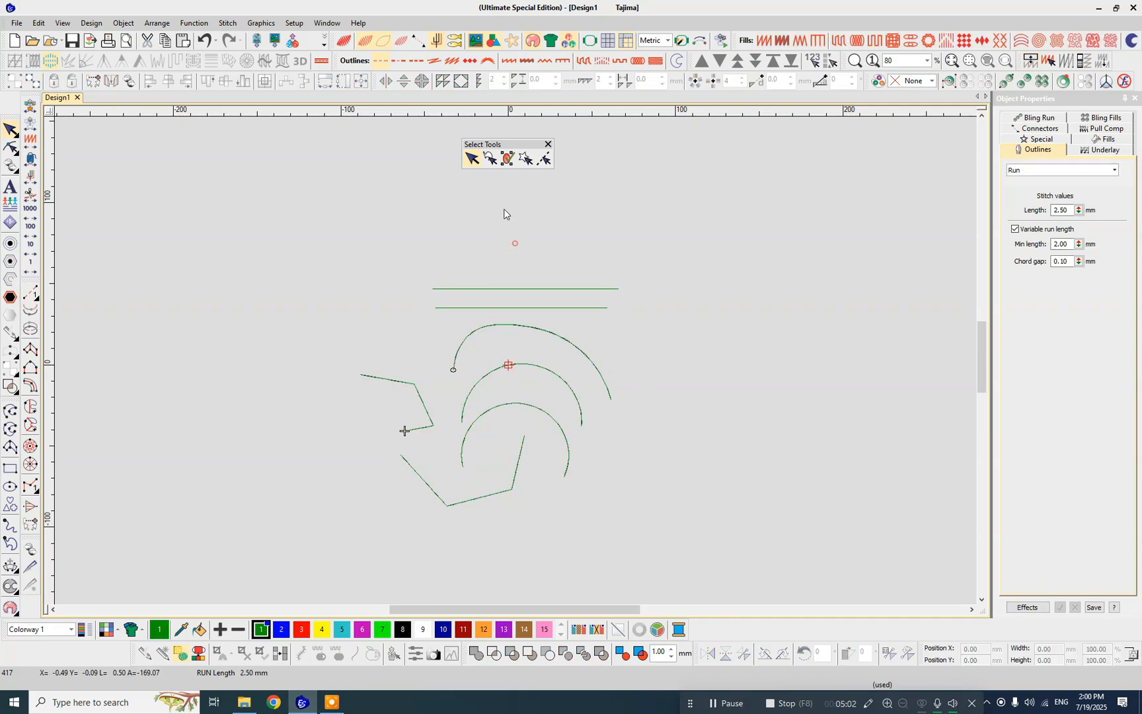
- Use Freehand Select to pick the large curve and the arc beneath it, and move both about 124 mm right and 10 mm up
left_click(489, 157)
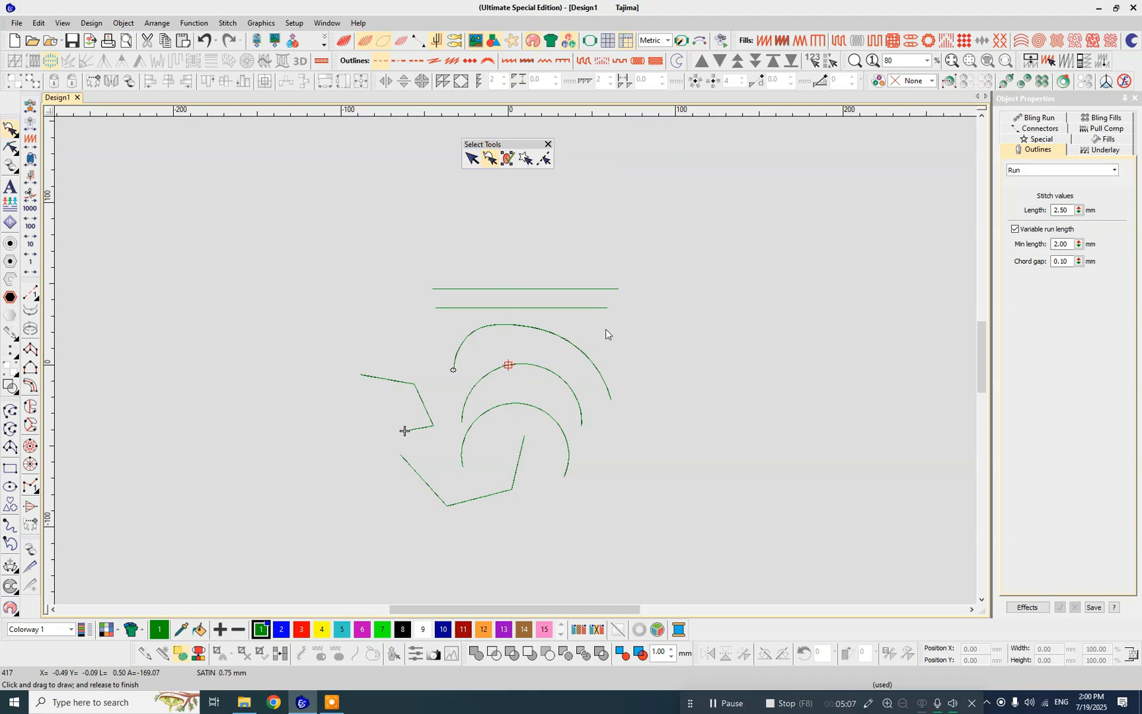
mouse_move(606, 329)
left_mouse_down()
mouse_move(650, 434)
mouse_move(635, 463)
mouse_move(576, 442)
mouse_move(550, 405)
mouse_move(501, 382)
mouse_move(470, 407)
mouse_move(462, 434)
mouse_move(426, 350)
mouse_move(466, 320)
mouse_move(606, 330)
left_mouse_up()
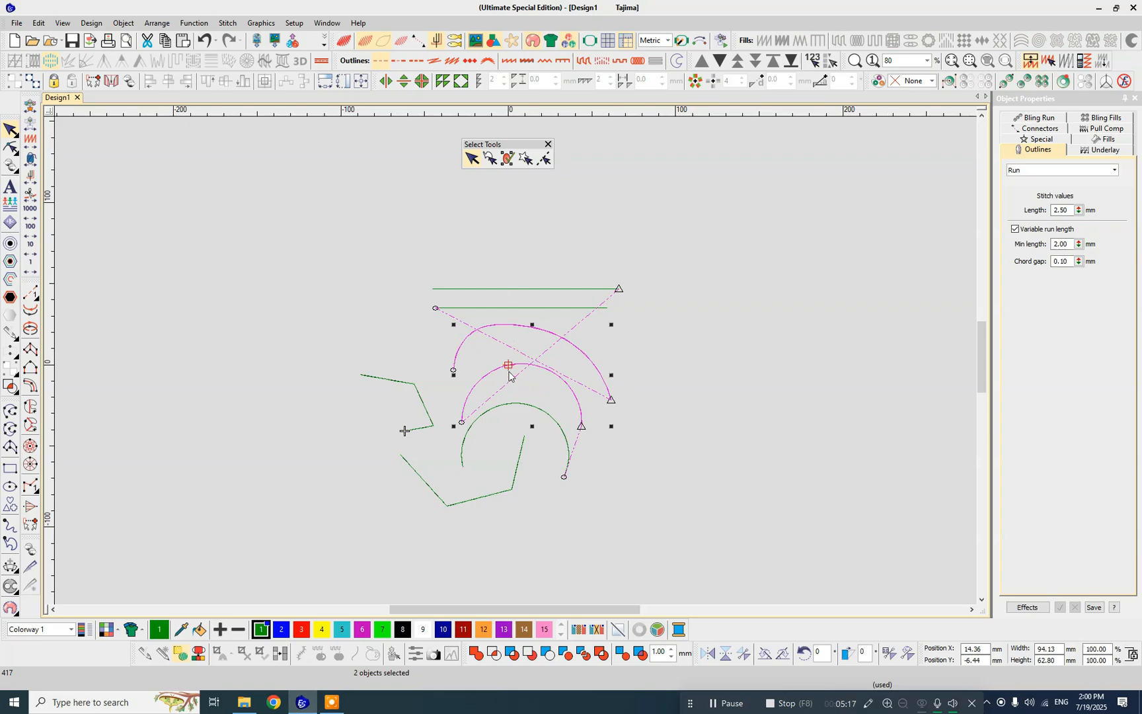
left_click_drag(509, 376, 717, 359)
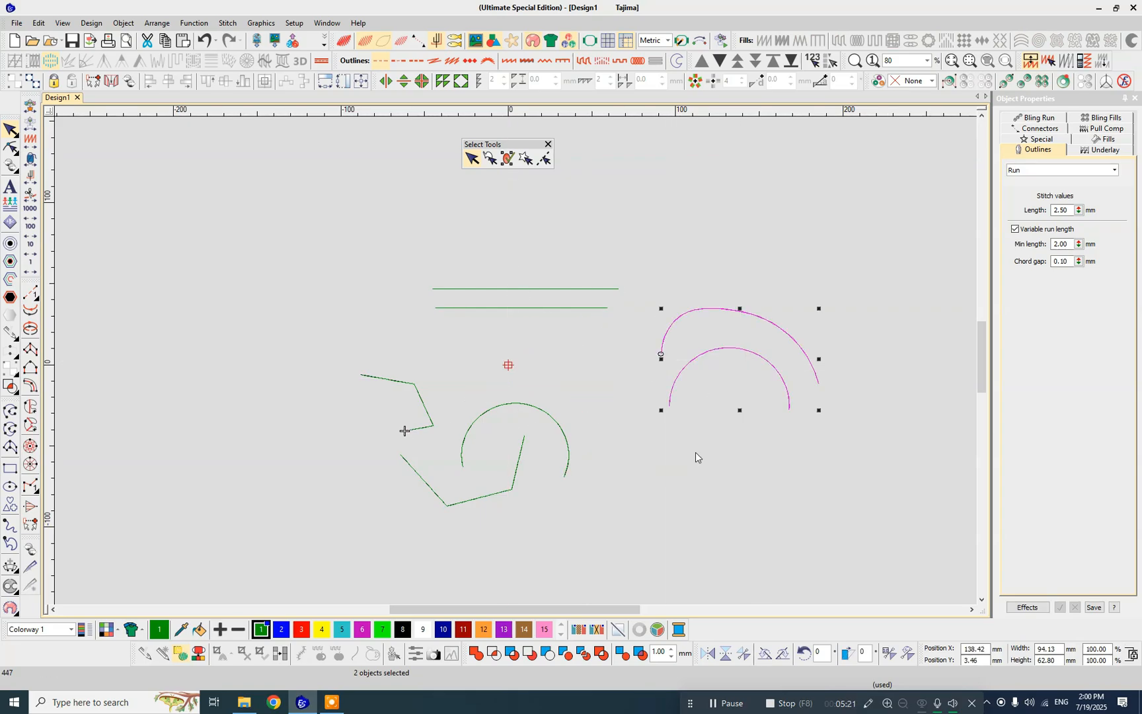
- Select the whole group repeatedly by its lower arc, clearing the selection between picks
left_click(696, 456)
left_click(525, 406)
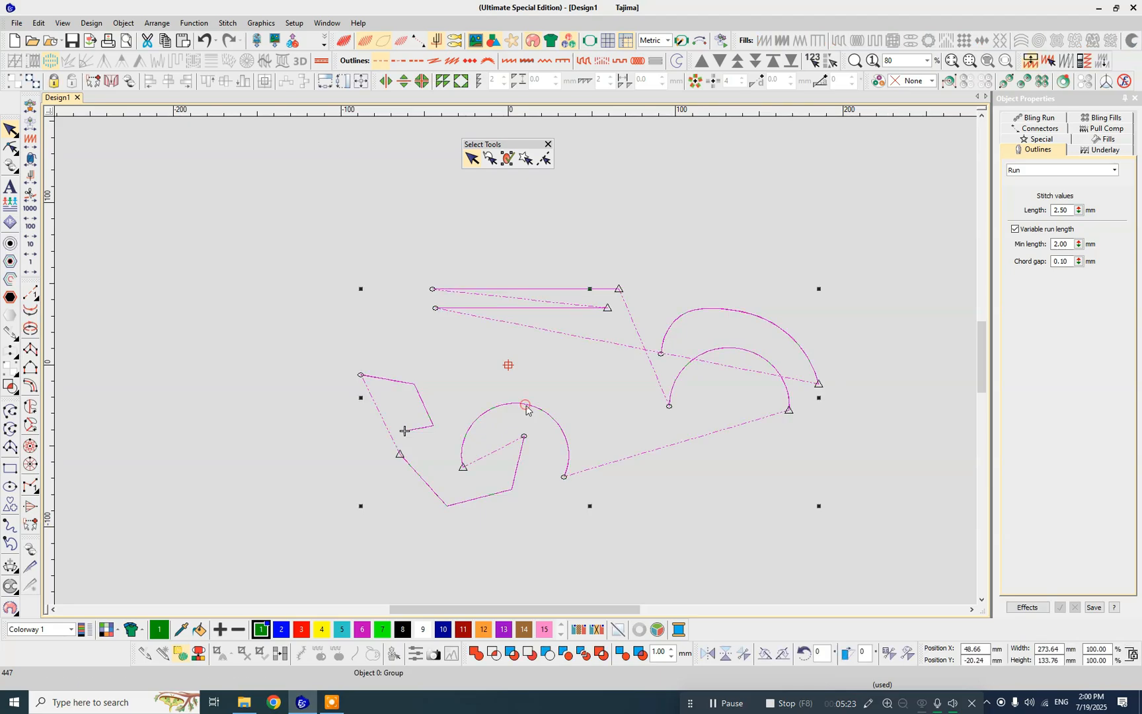
left_click(694, 512)
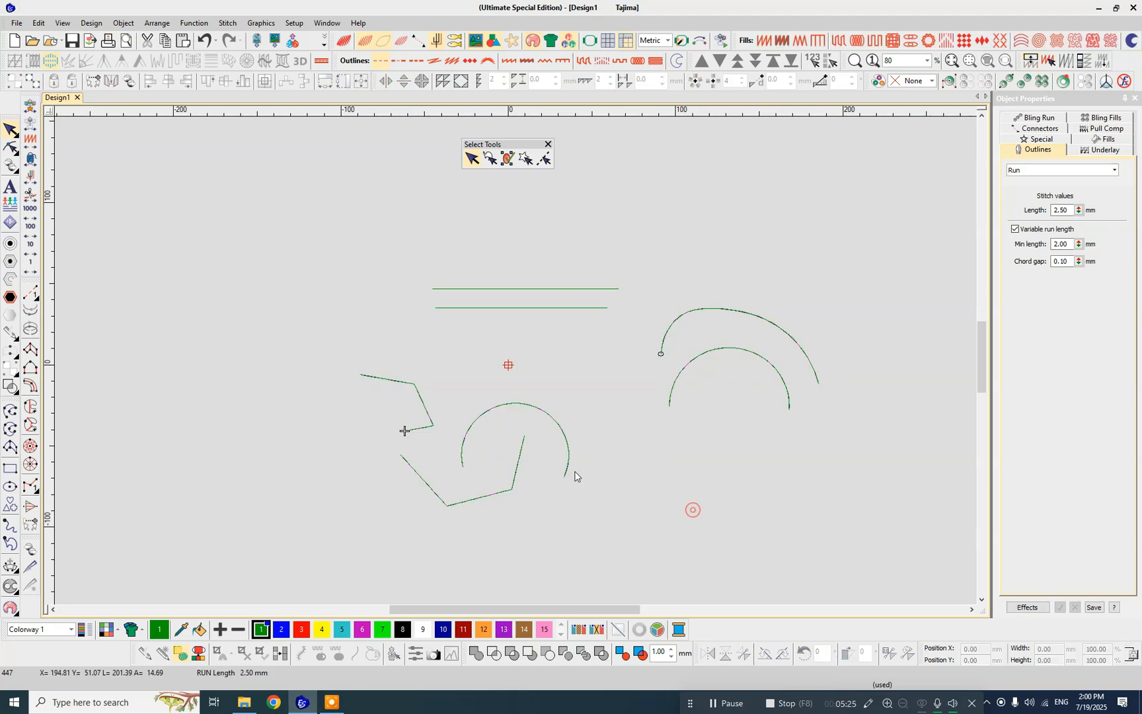
left_click(529, 410)
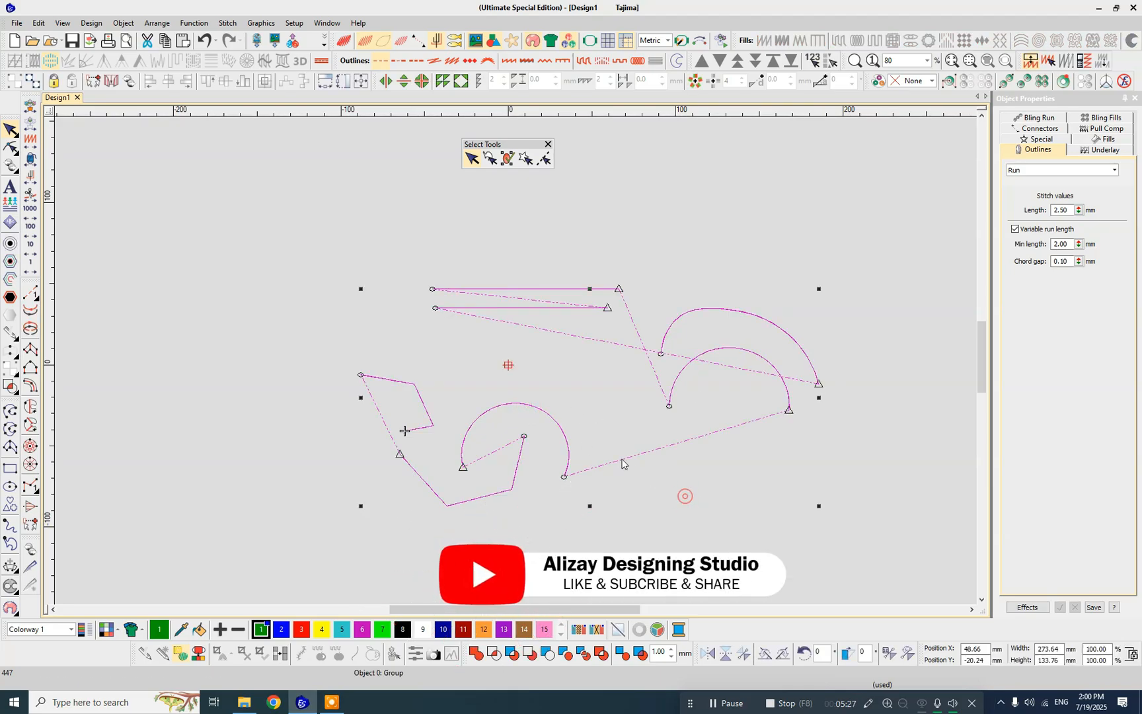
left_click(341, 254)
left_click(526, 404)
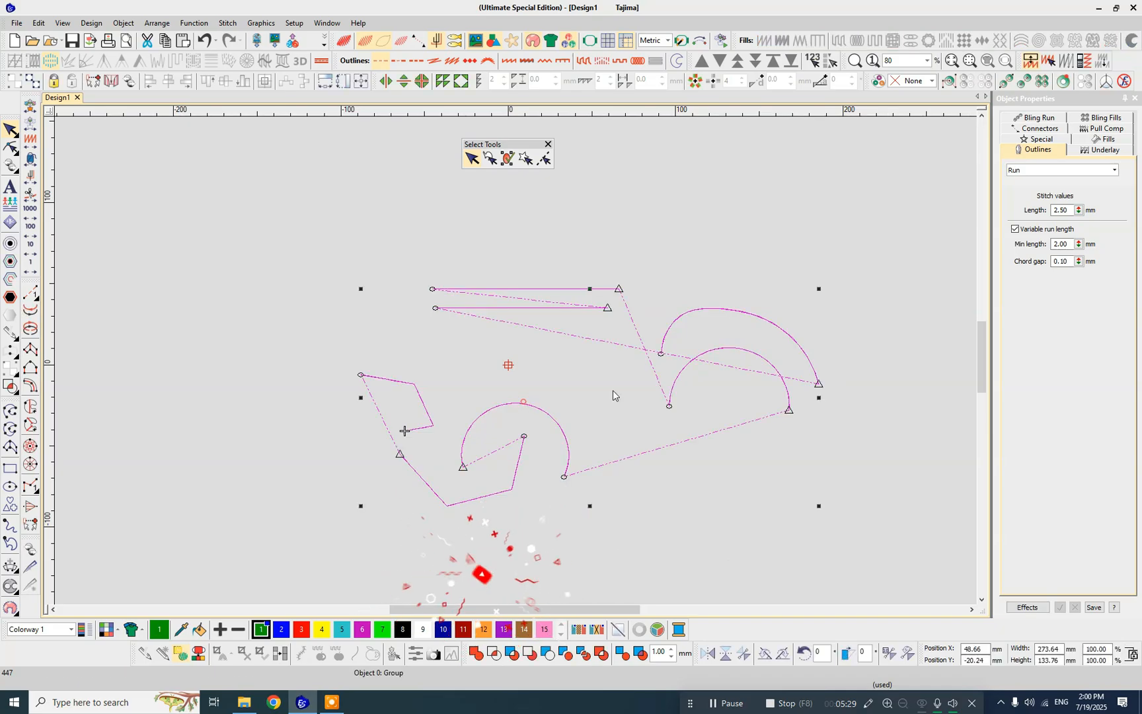
left_click(598, 203)
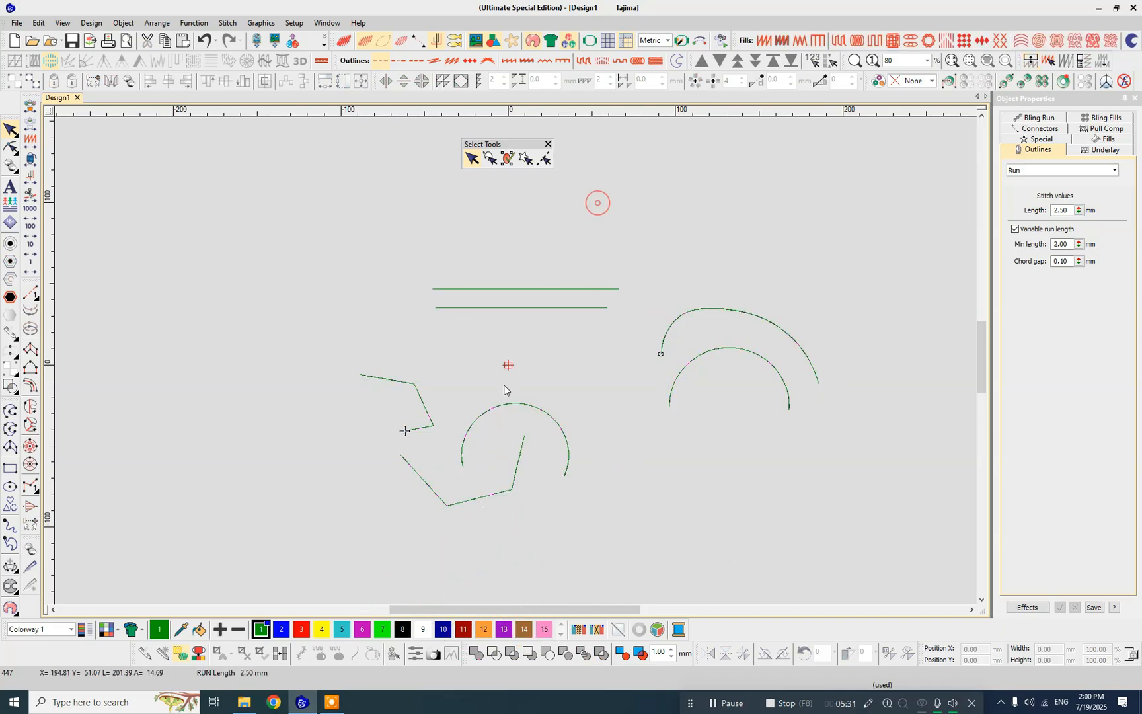
left_click(501, 411)
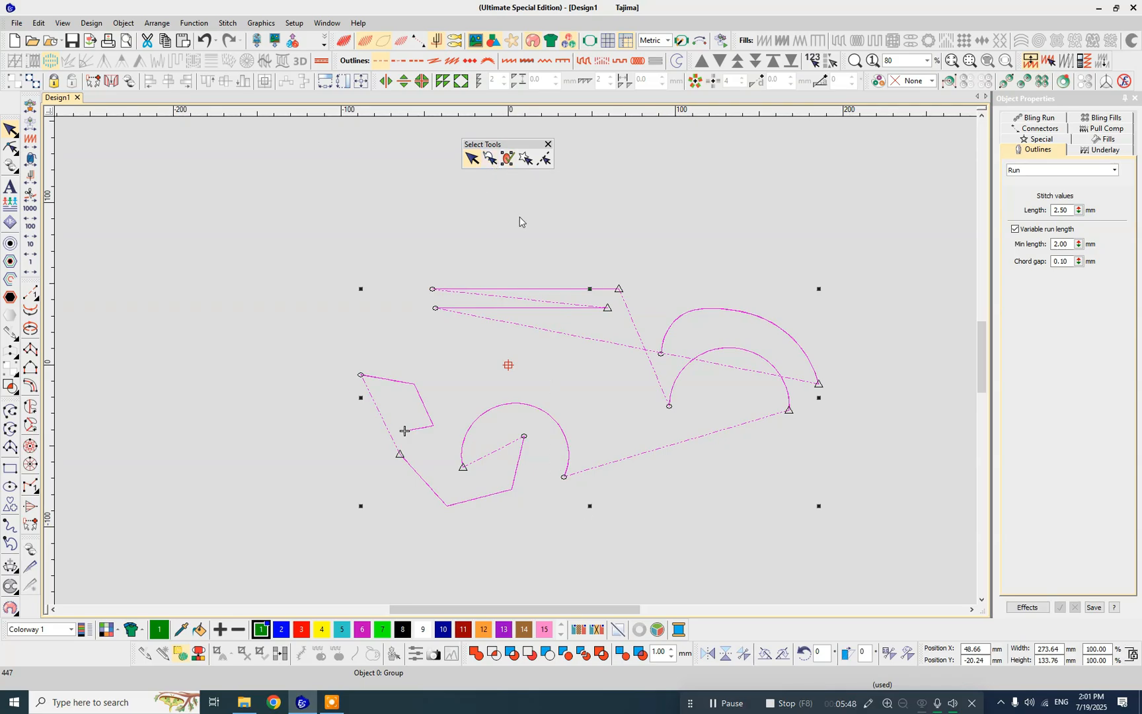
- Undo the move of the large curve and the arc, and leave nothing selected
key("ctrl+z")
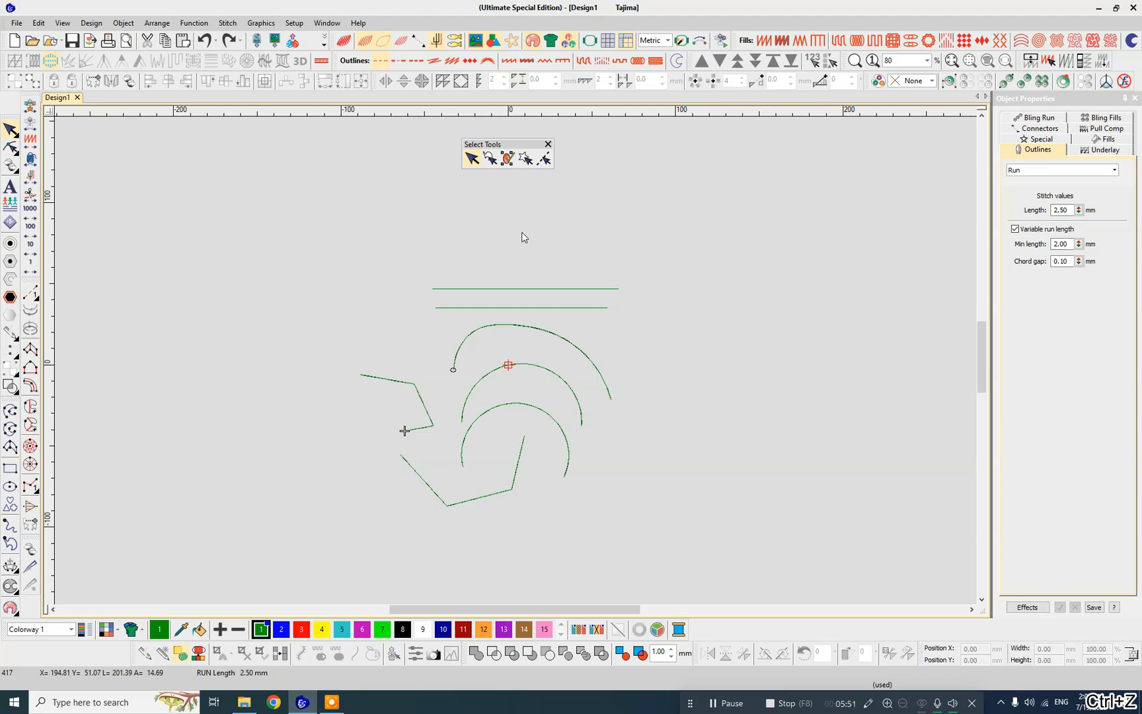
left_click(464, 237)
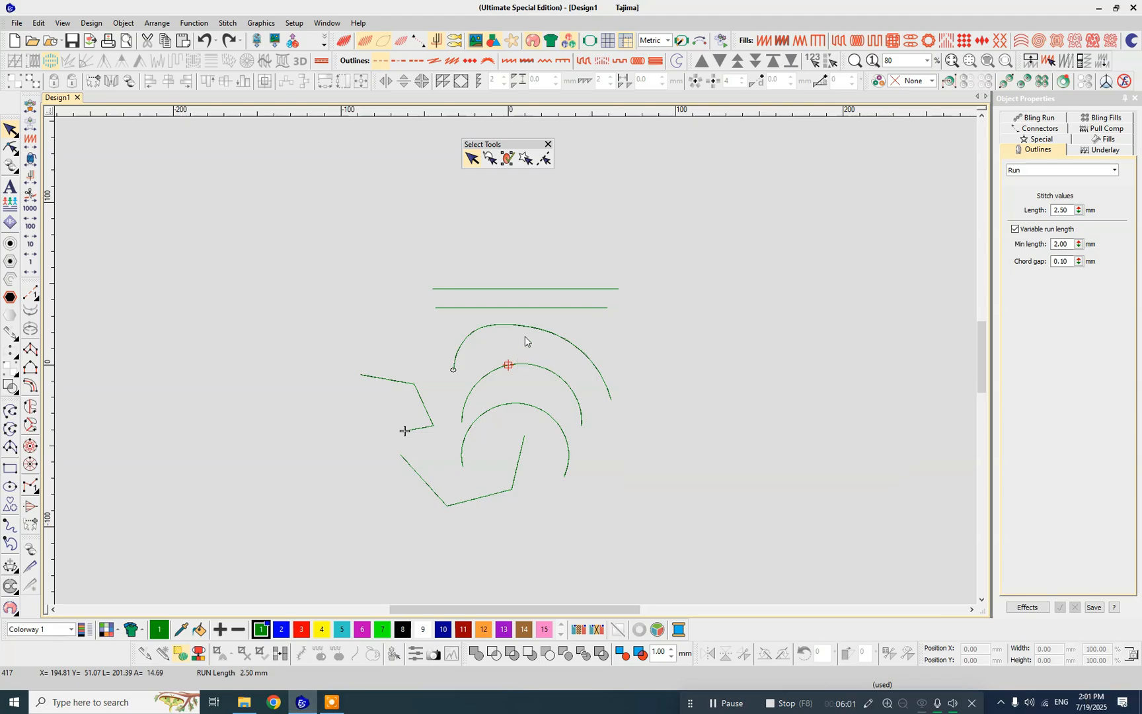
- Select the whole group by its large curve and by its lower horizontal line, and clear the selection each time
left_click(526, 337)
left_click(560, 250)
left_click(505, 324)
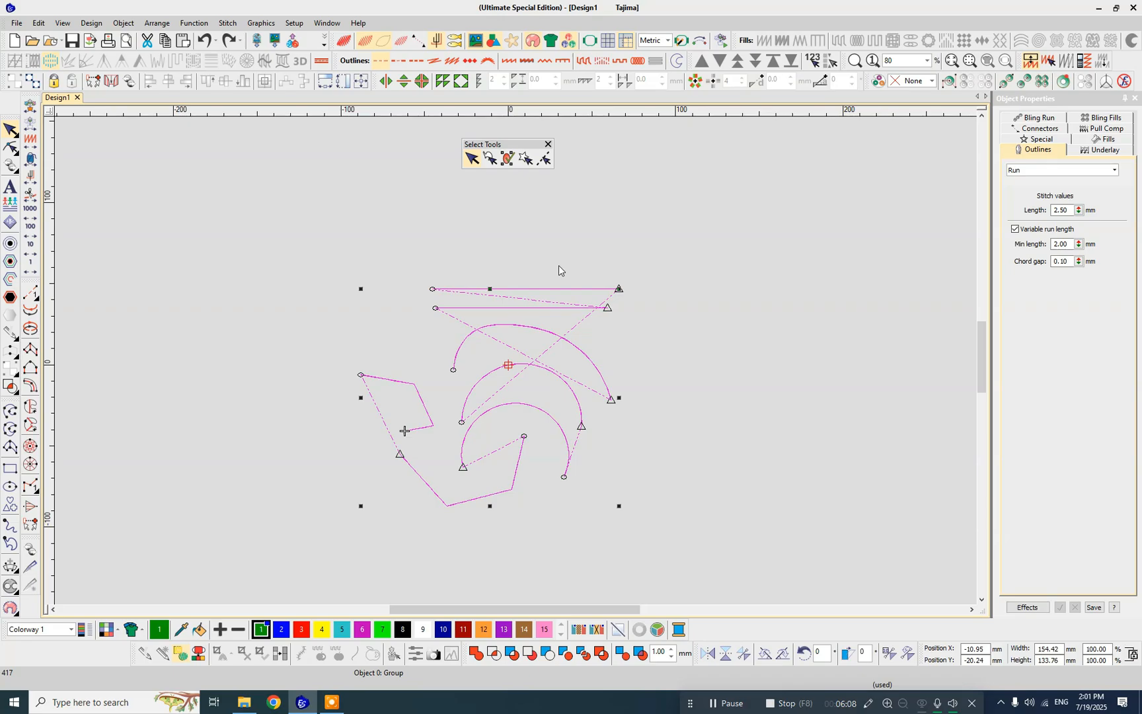
left_click(558, 265)
left_click(525, 329)
left_click(533, 266)
left_click(362, 256)
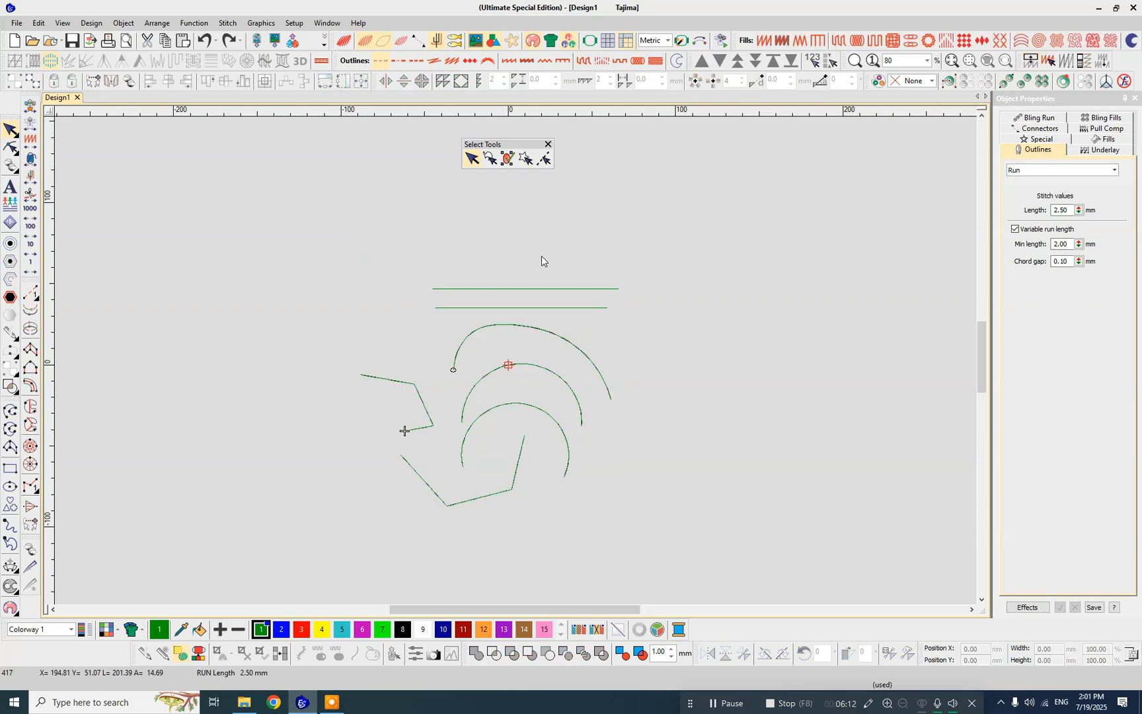
left_click(518, 307)
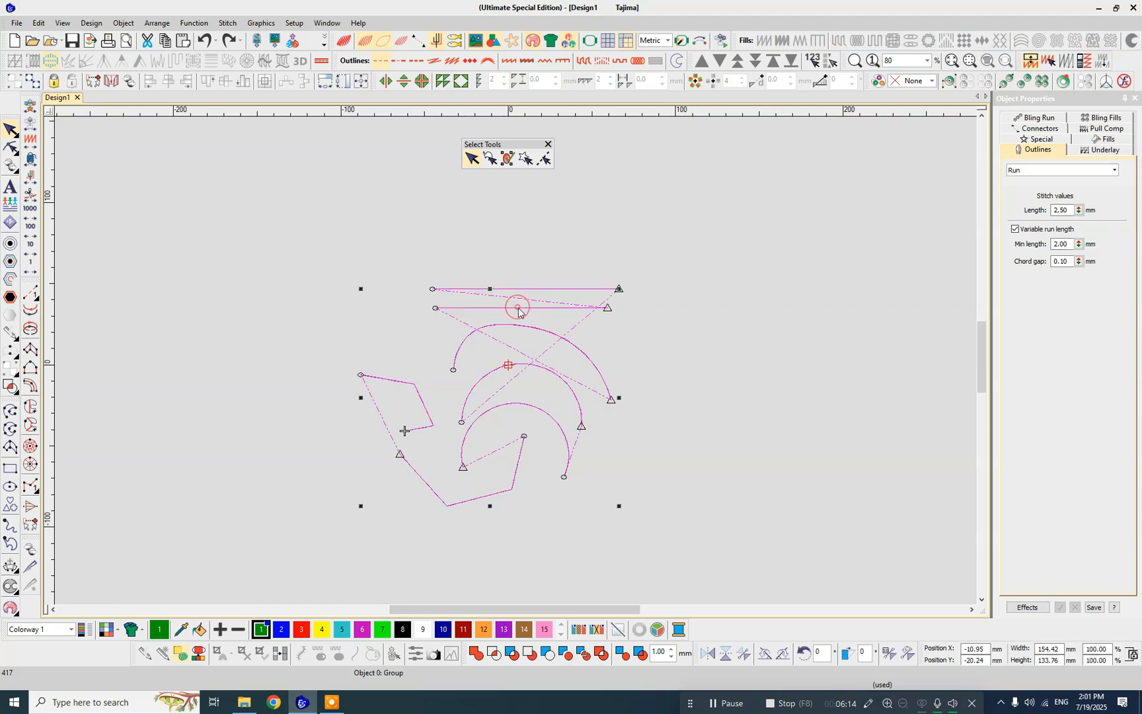
left_click(525, 326)
left_click(523, 328)
left_click(527, 318)
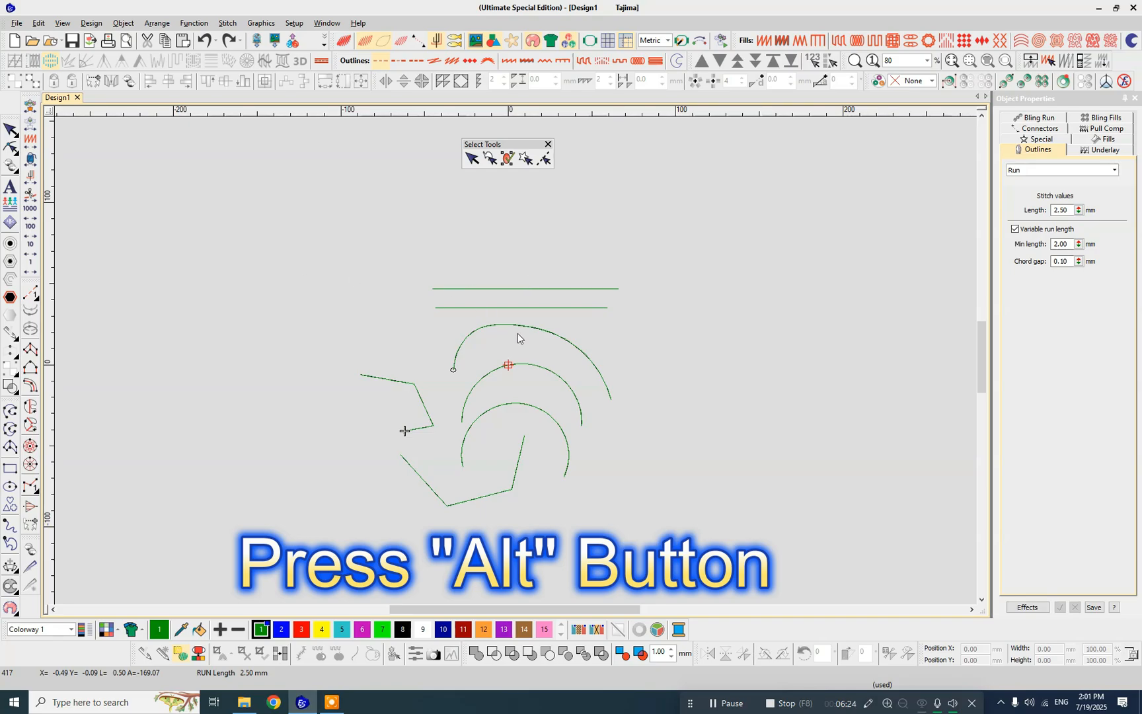
- Select only the upper horizontal line inside the group and move it about 138 mm right and 28 mm up
left_click(522, 291)
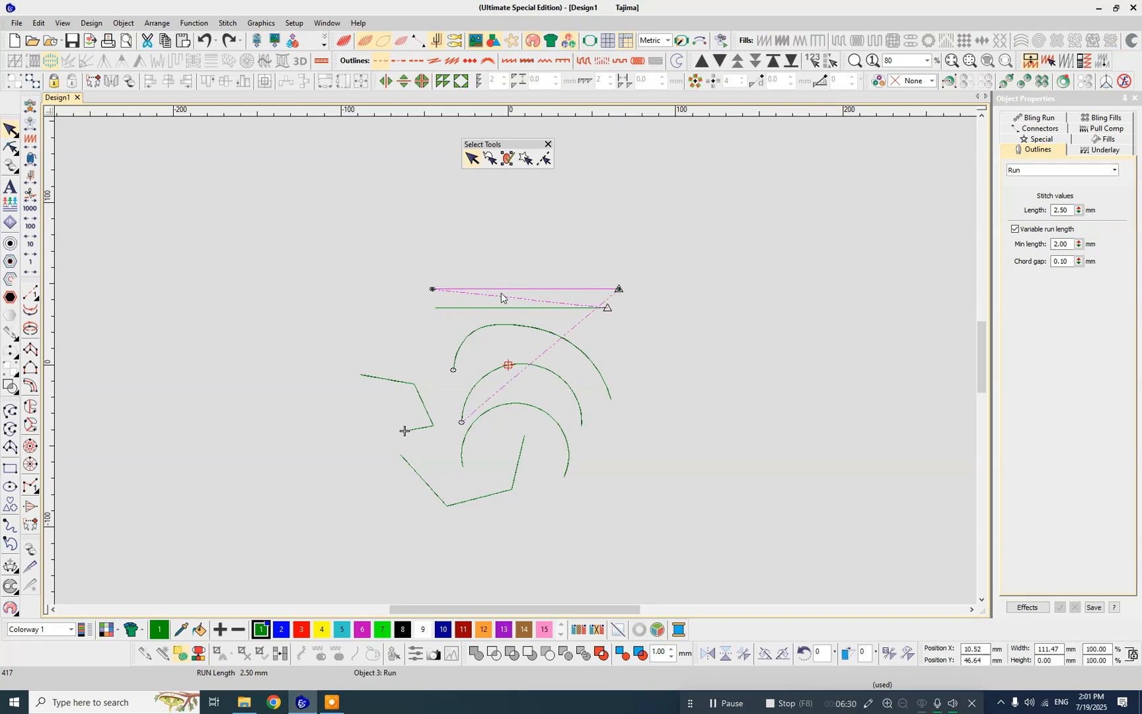
left_click_drag(502, 291, 732, 244)
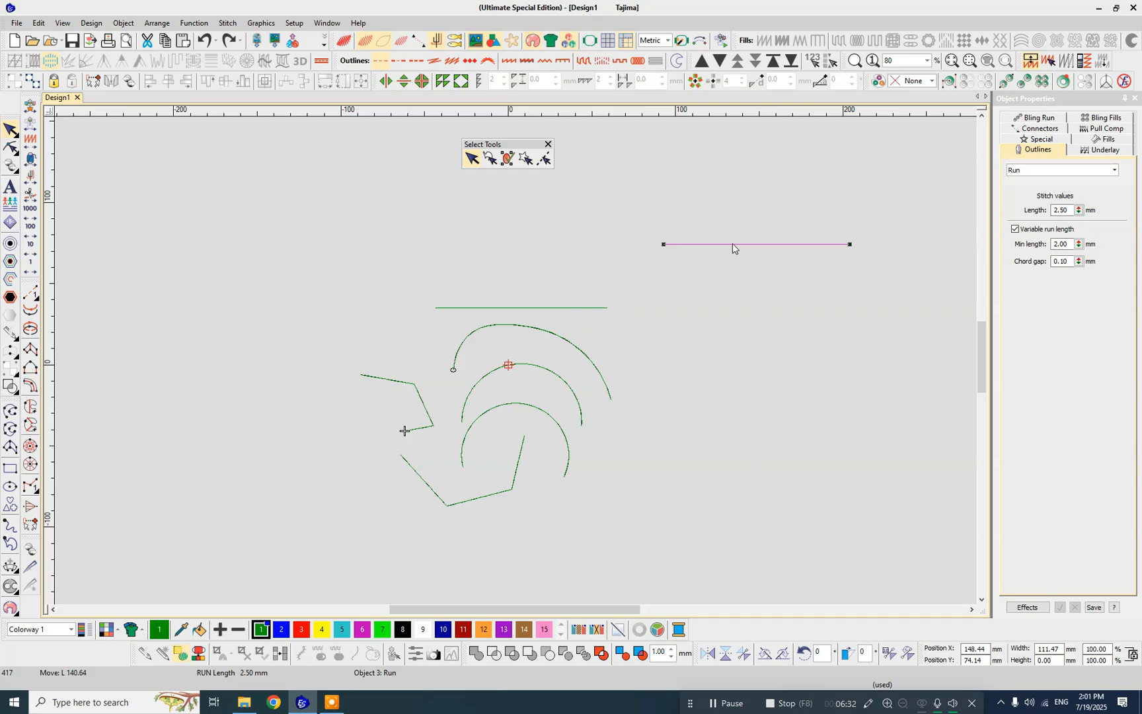
left_click(713, 388)
- Select the whole group with its displaced line, undo the line's move, and clear the selection
key("ctrl+a")
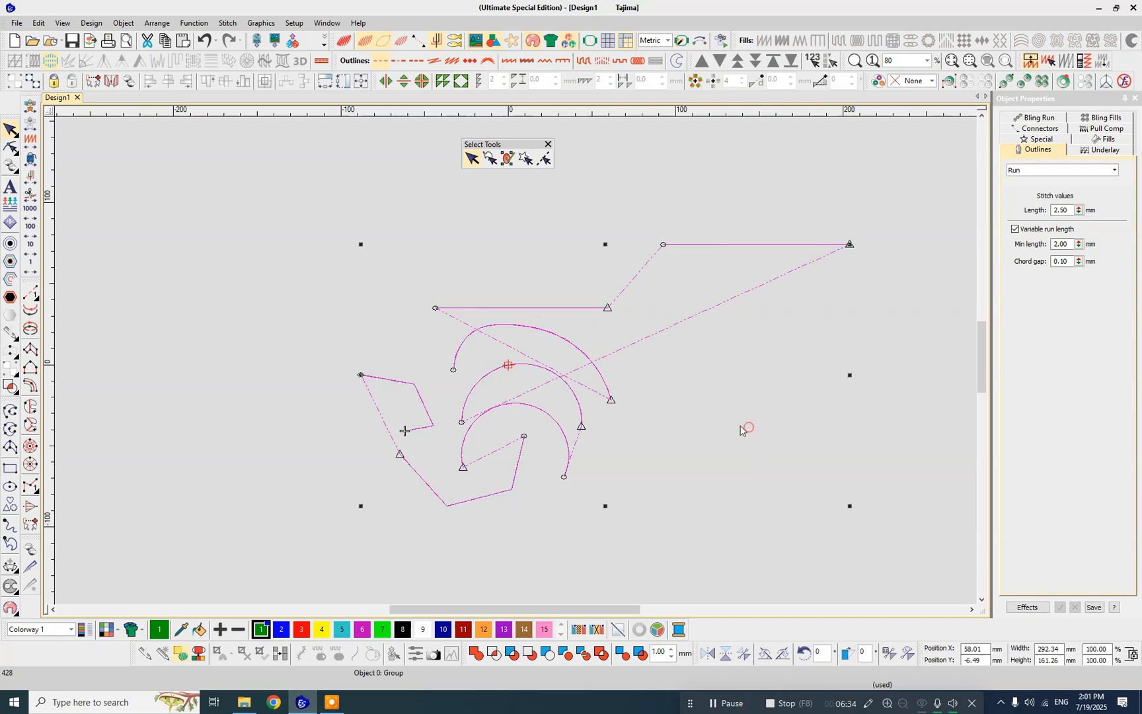
left_click(450, 220)
key("ctrl+a")
left_click(755, 197)
key("ctrl+z")
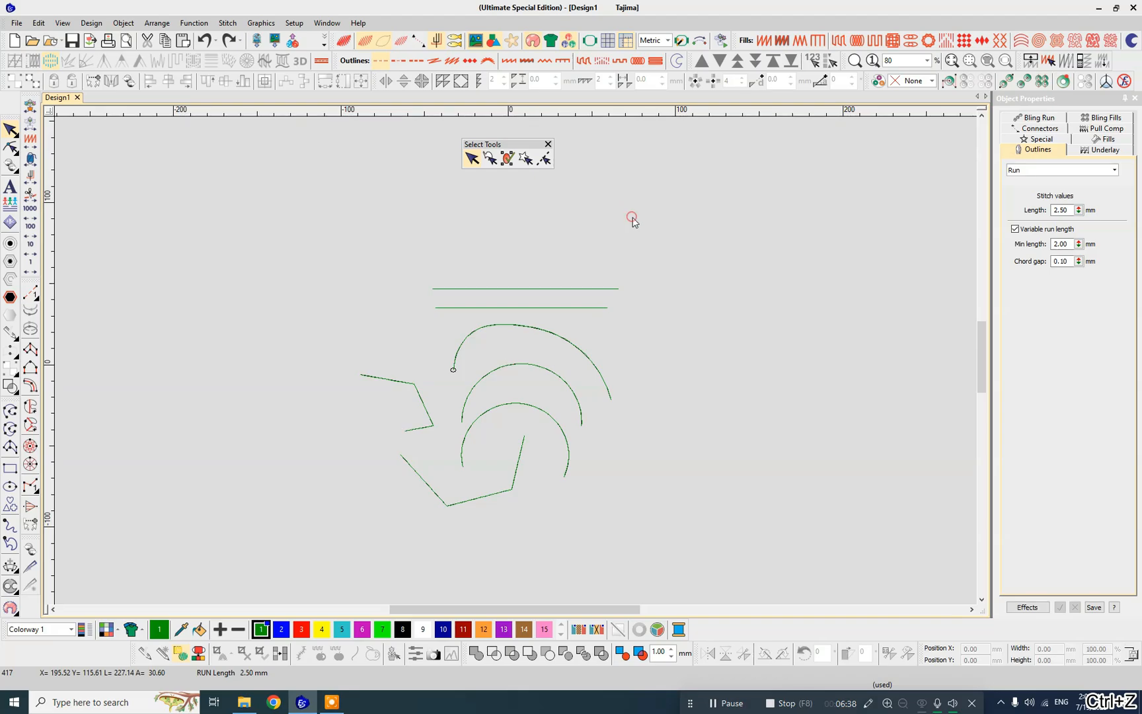
key("ctrl+a")
left_click(581, 226)
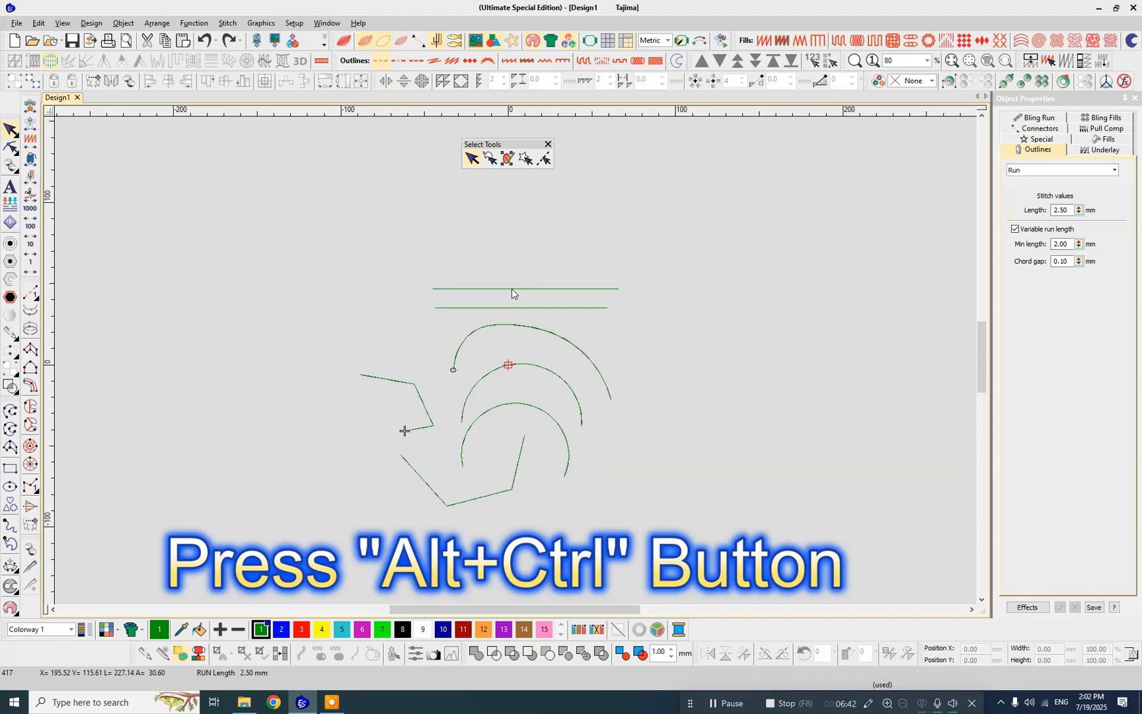
- Select the upper horizontal line, the upper arc and the lower polyline individually inside the group, and move them together to the right
left_click(513, 289, "ctrl+alt")
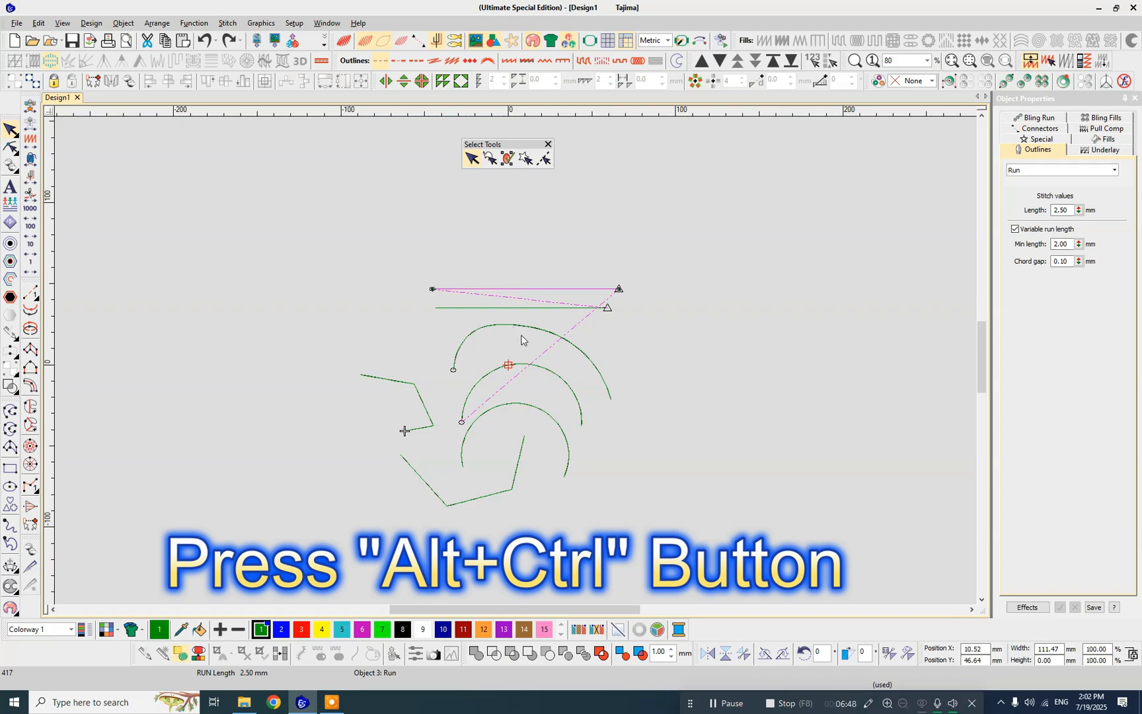
left_click(527, 367, "ctrl+alt")
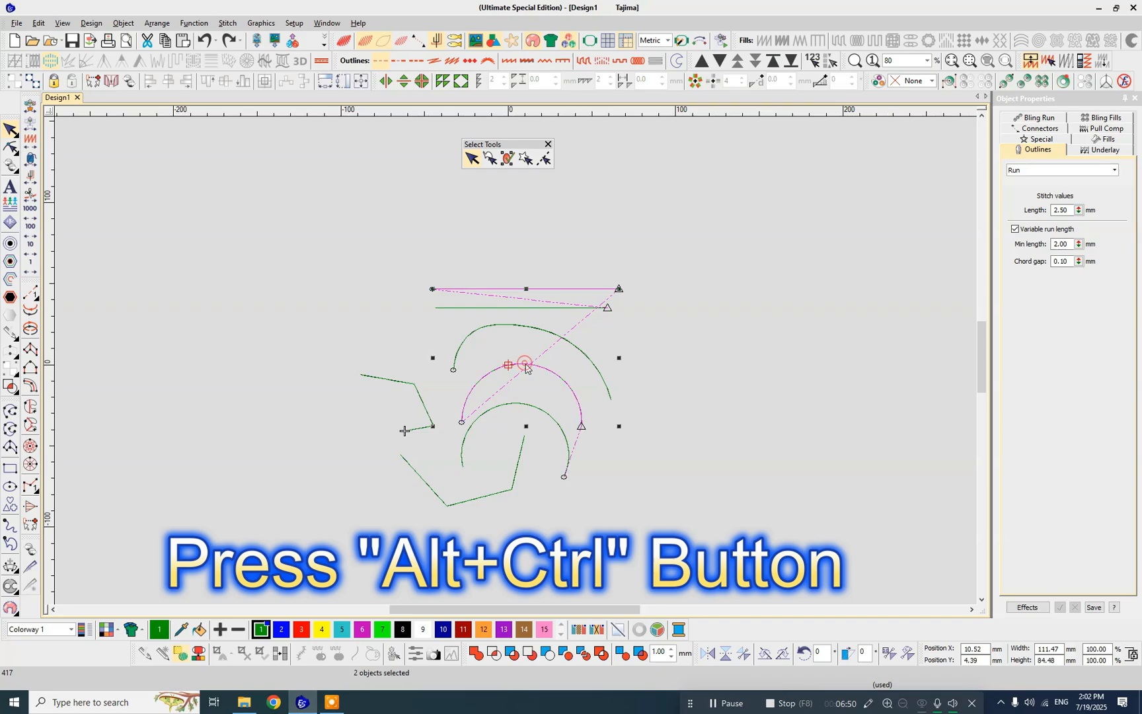
left_click(414, 468, "ctrl+alt")
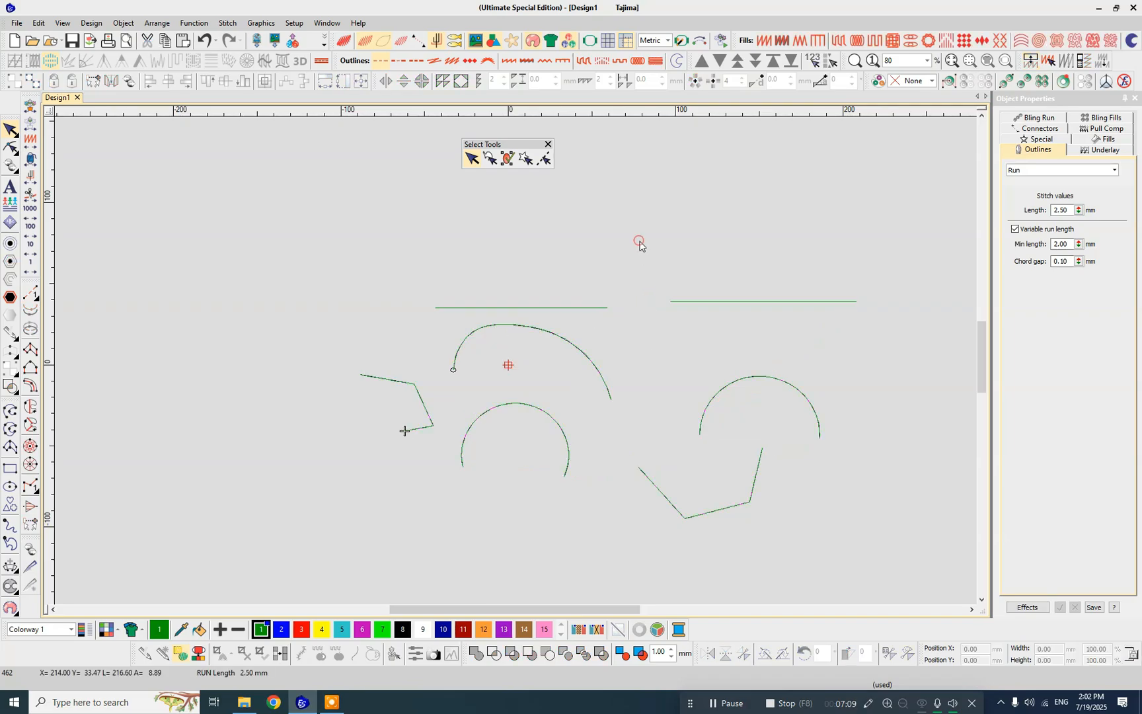
- Ungroup the Run stitch objects
key("ctrl+u")
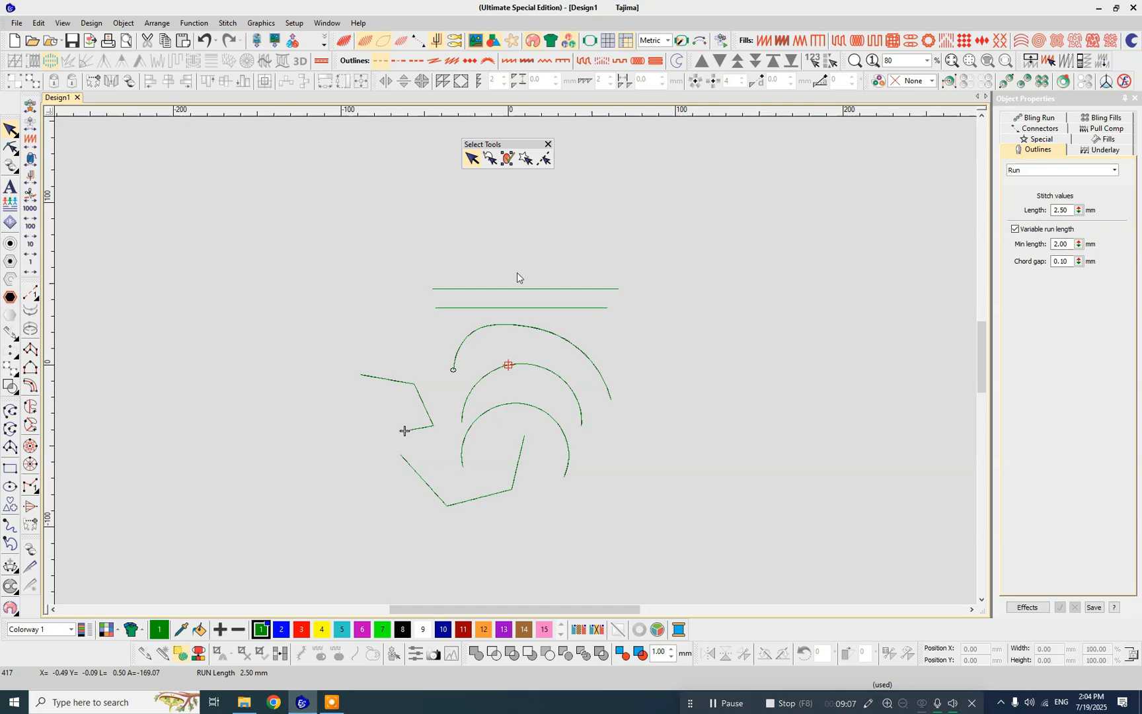
- Reshape the upper horizontal line into an upward-bowed curve about 15 mm high using a new middle point, and clear the selection
left_click(520, 290)
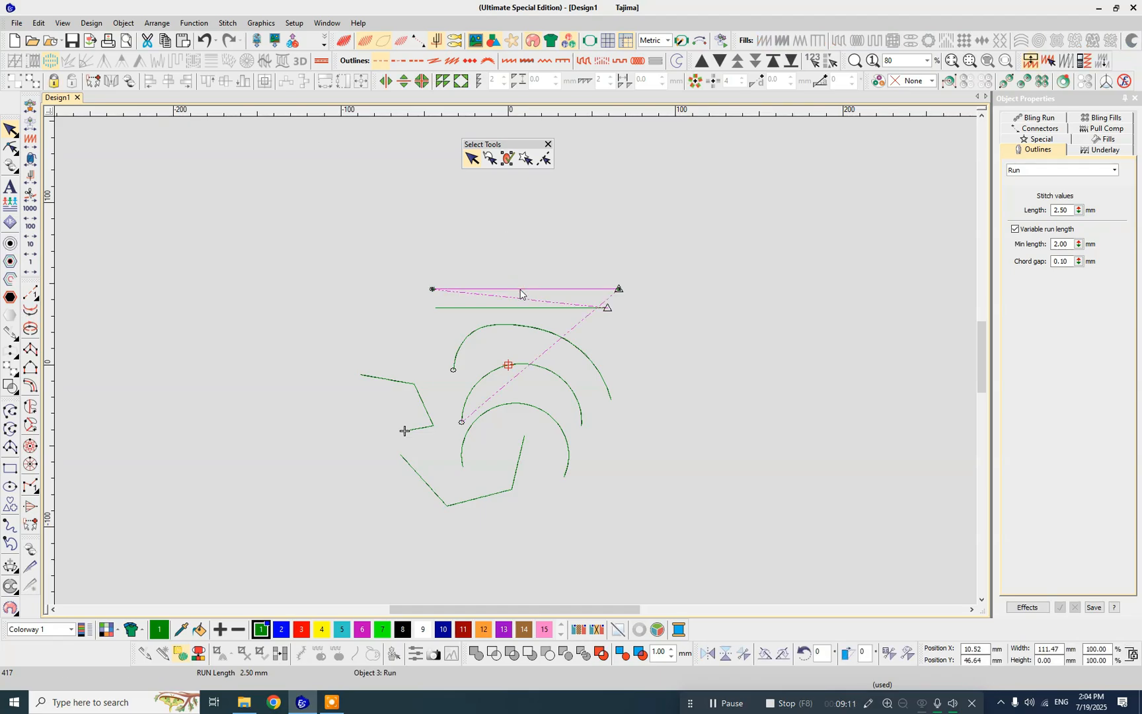
key("h")
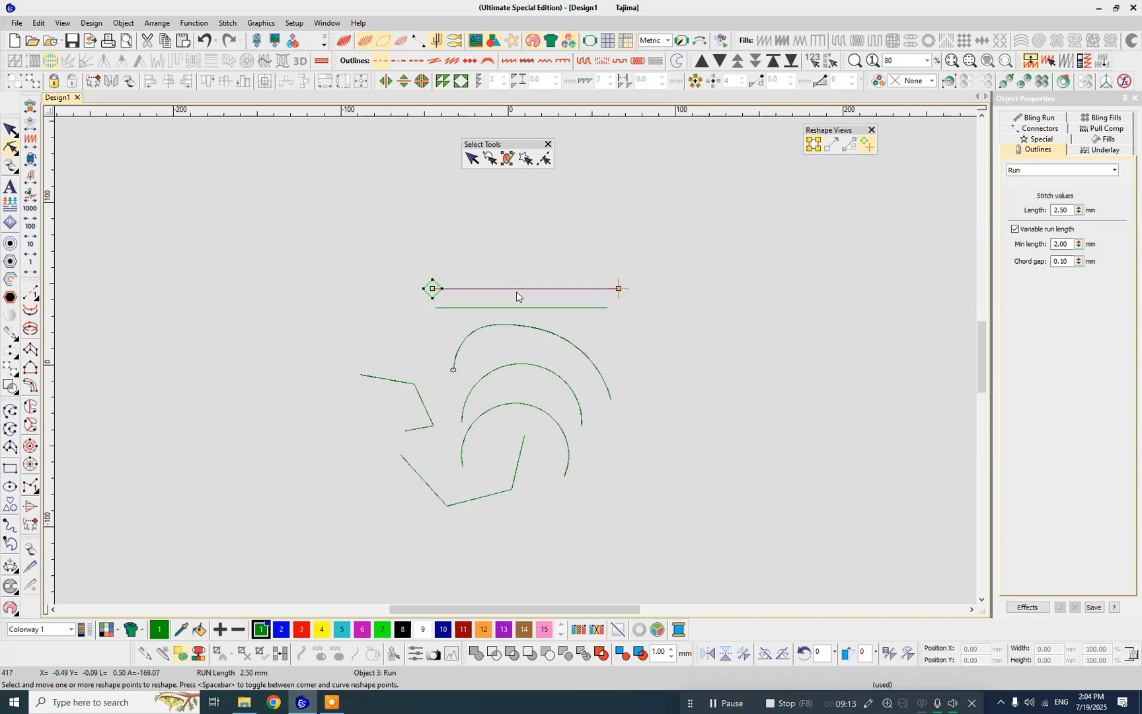
left_click(518, 288)
left_click_drag(517, 289, 522, 264)
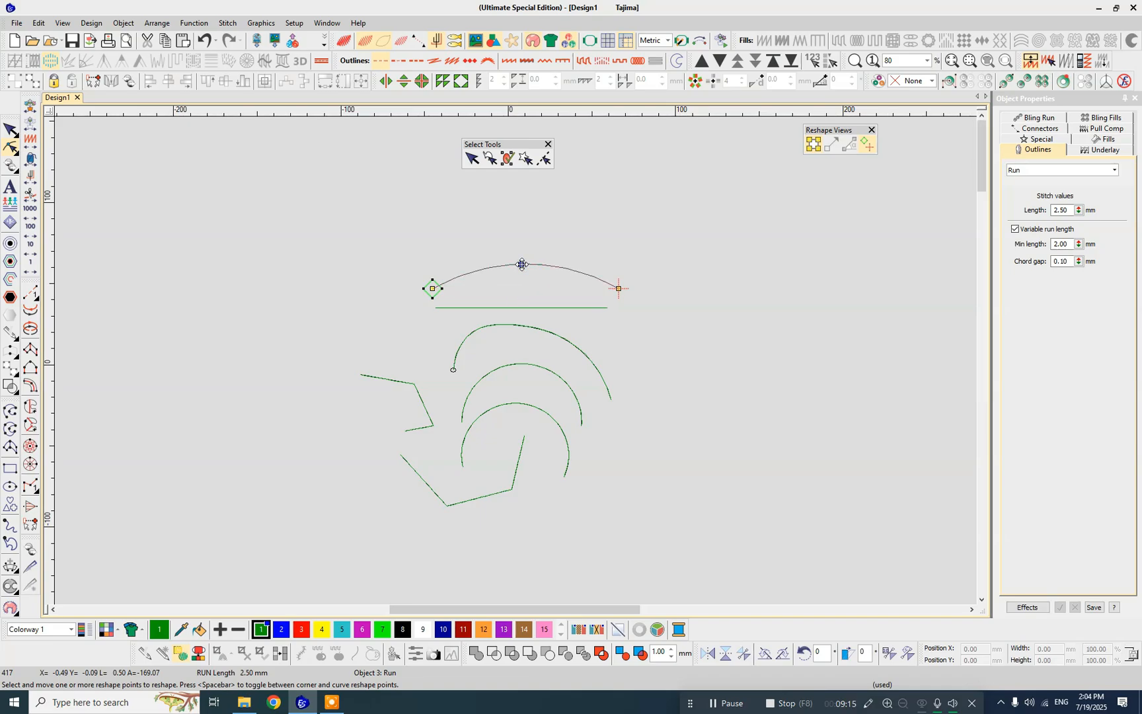
key("Escape")
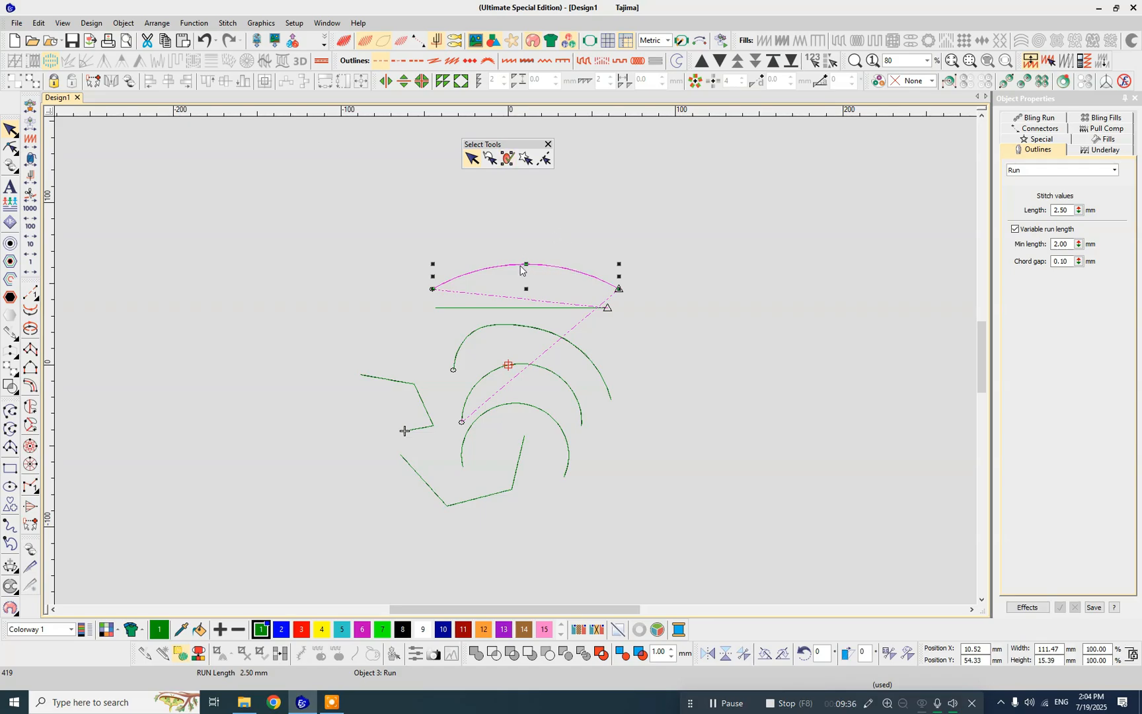
left_click(533, 240)
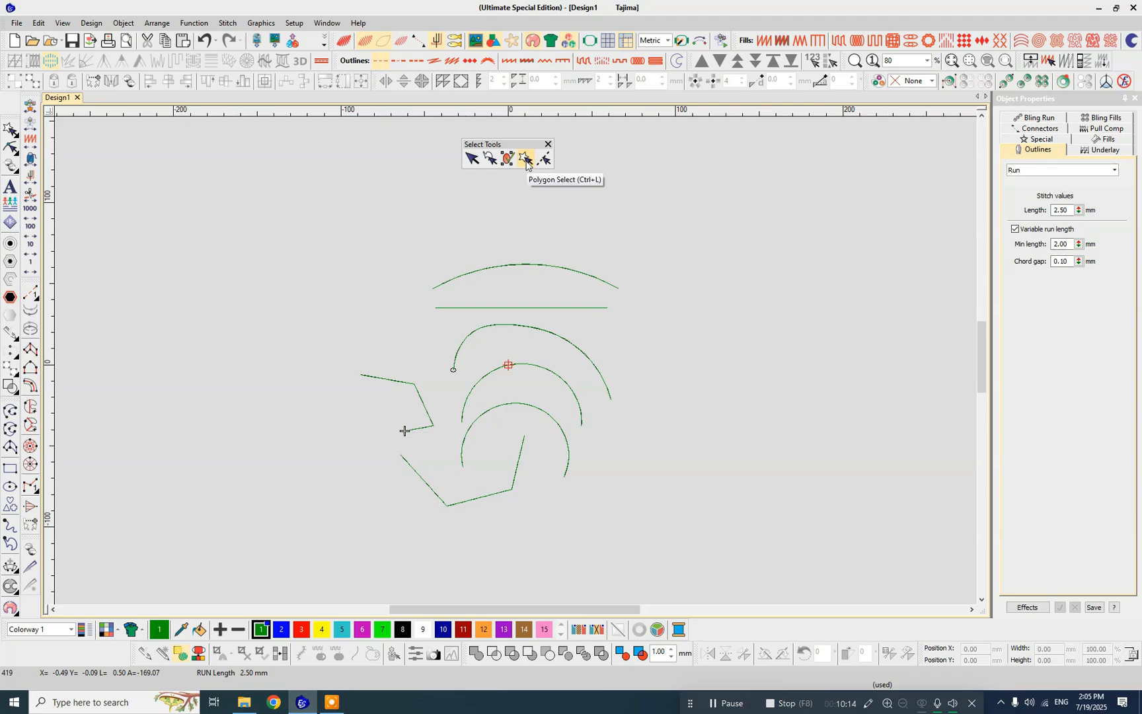
- Polygon-select the upper curve, the straight line and the outer arc together, and undo back to an empty selection
left_click(523, 160)
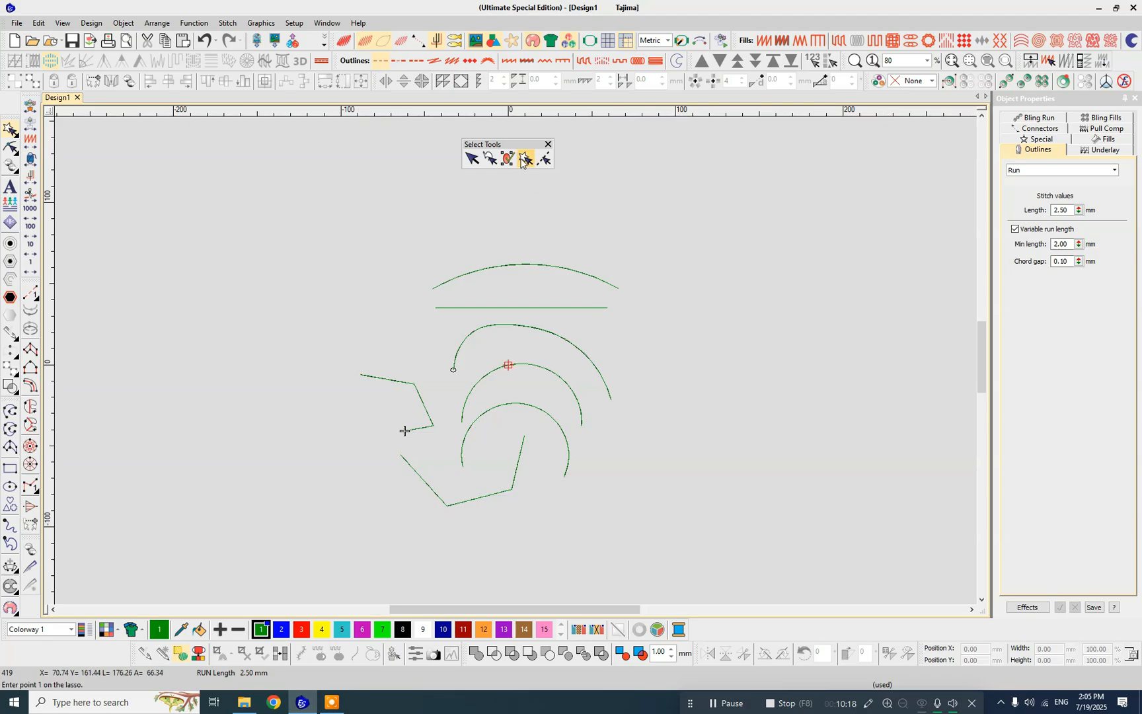
left_click(499, 234)
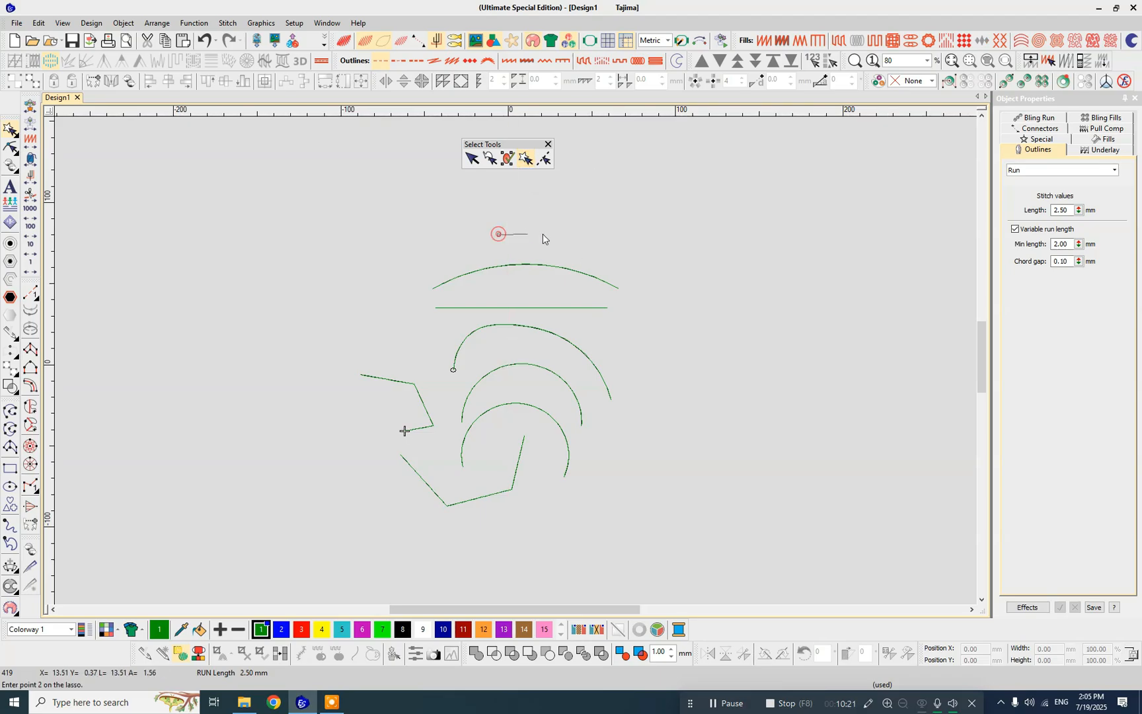
left_click(573, 233)
left_click(633, 246)
left_click(644, 297)
left_click(637, 338)
left_click(585, 322)
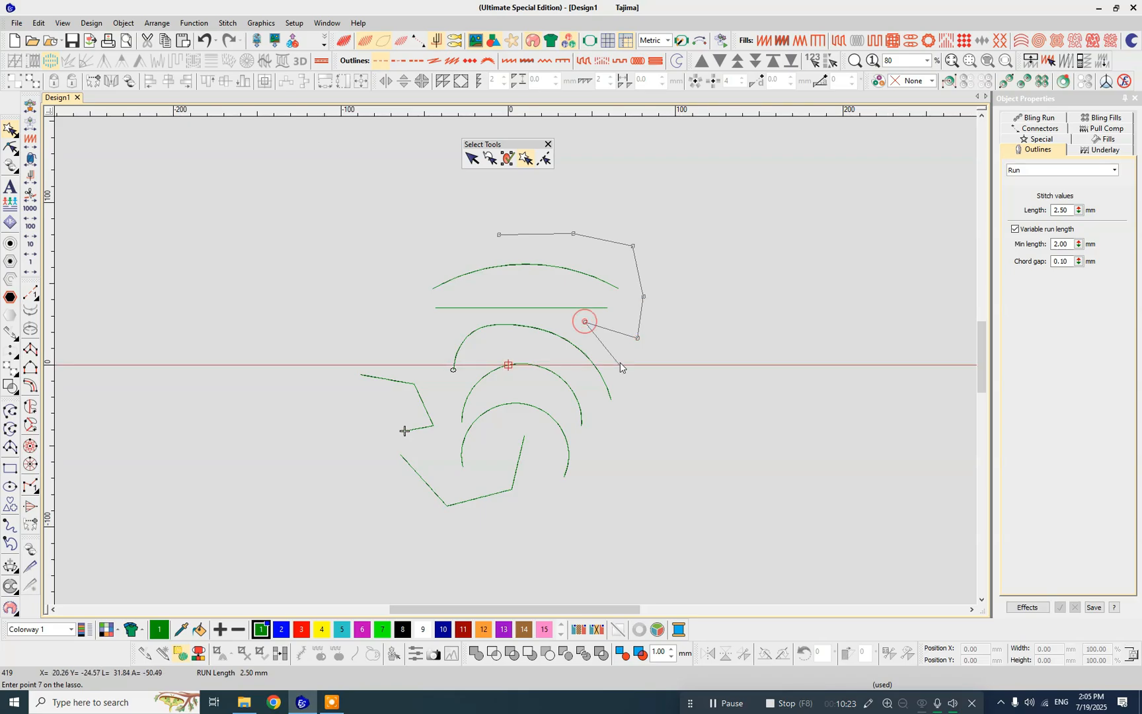
left_click(621, 365)
left_click(634, 397)
left_click(623, 429)
left_click(610, 439)
left_click(593, 398)
left_click(573, 362)
left_click(546, 345)
left_click(508, 345)
left_click(489, 353)
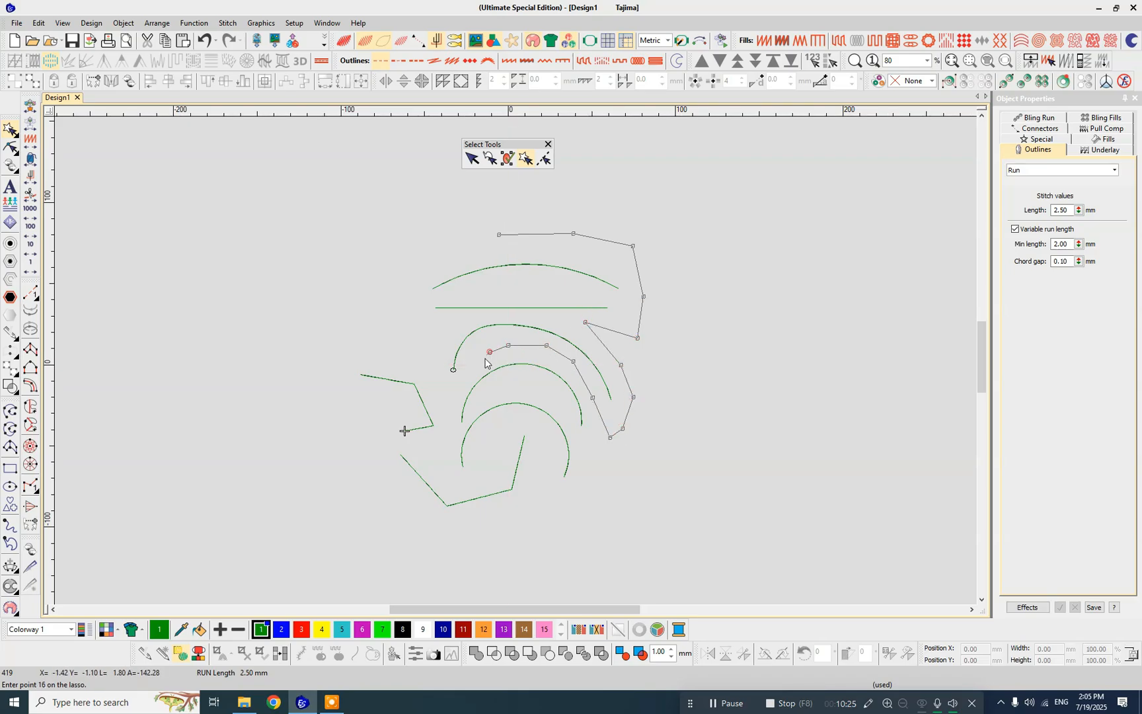
left_click(473, 368)
left_click(459, 395)
left_click(434, 377)
left_click(423, 344)
left_click(402, 312)
left_click(402, 275)
left_click(454, 246)
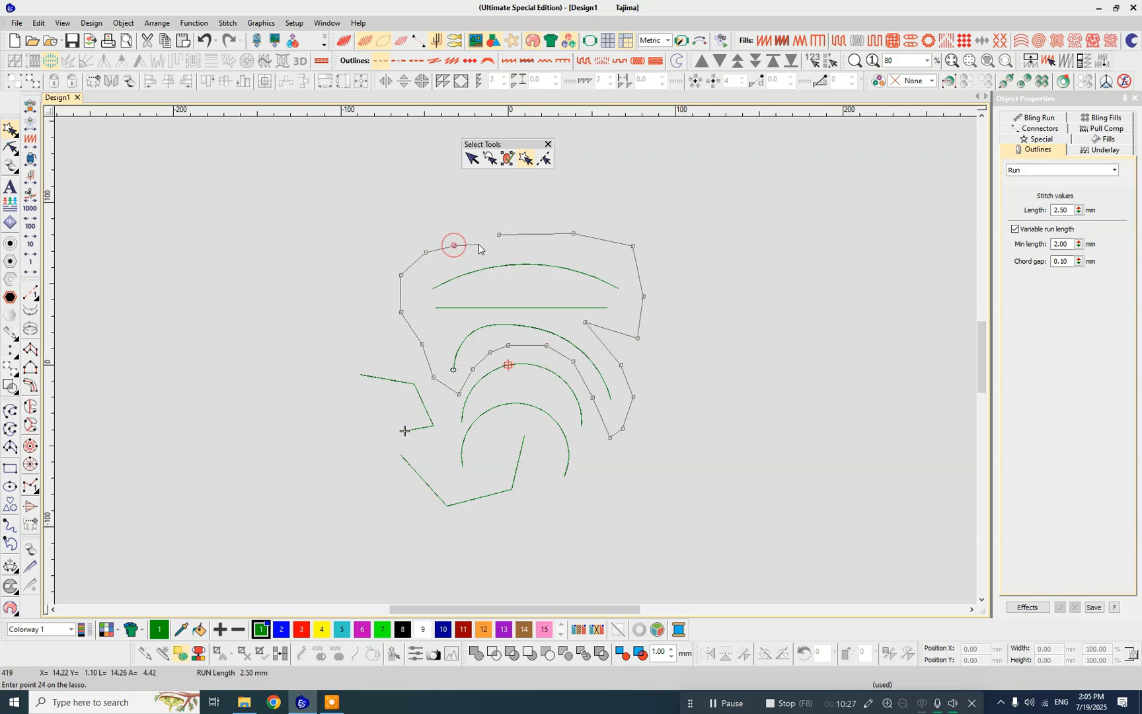
key("Return")
key("ctrl+z")
key("ctrl+z")
key("ctrl+z")
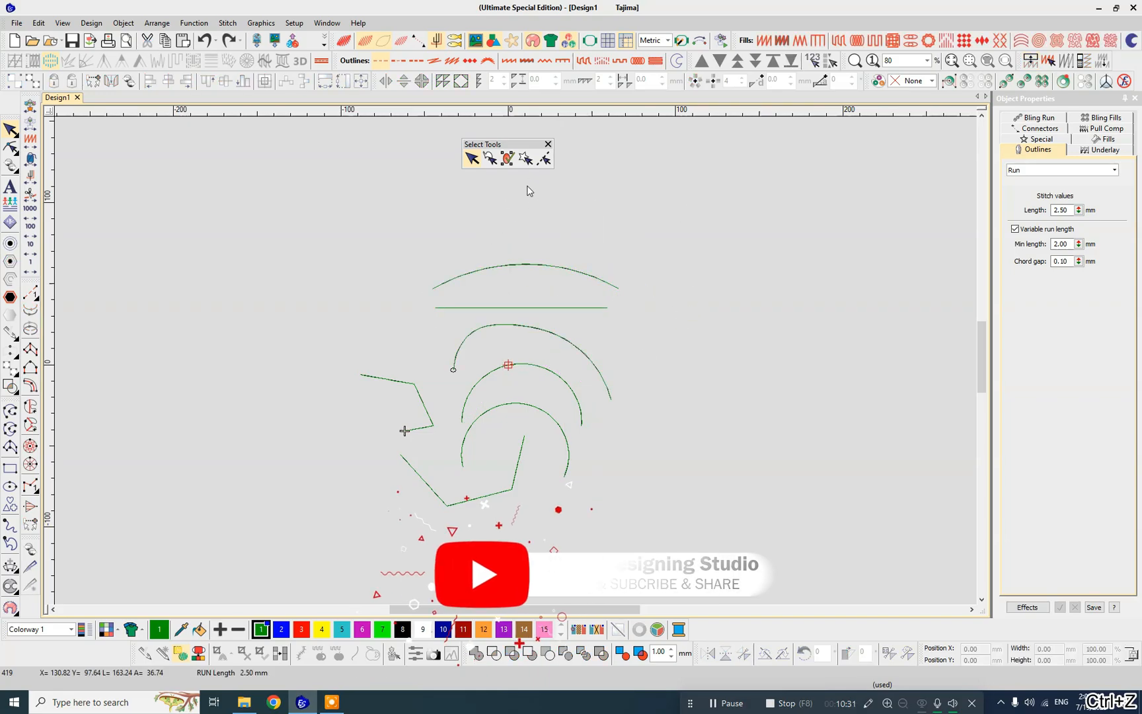
- Polygon-select the upper curve, the straight line, the outer arc and the middle arc together, and clear the selection
left_click(526, 158)
left_click(424, 344)
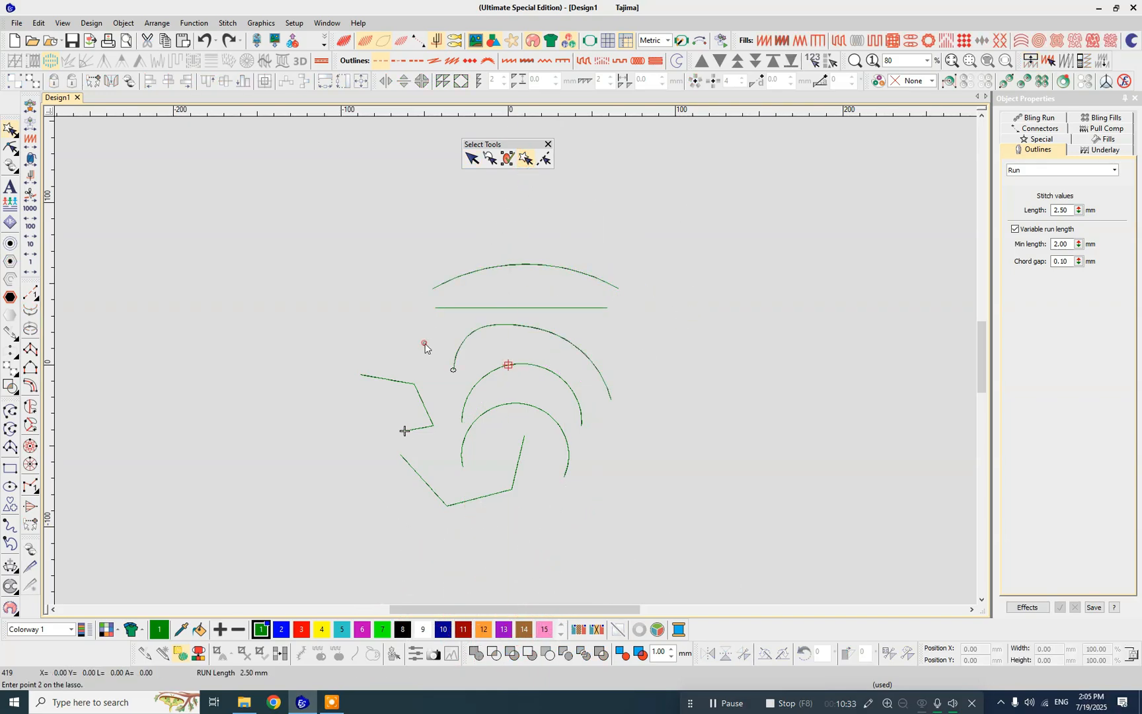
left_click(416, 264)
left_click(494, 250)
left_click(567, 248)
left_click(620, 252)
left_click(654, 285)
left_click(661, 320)
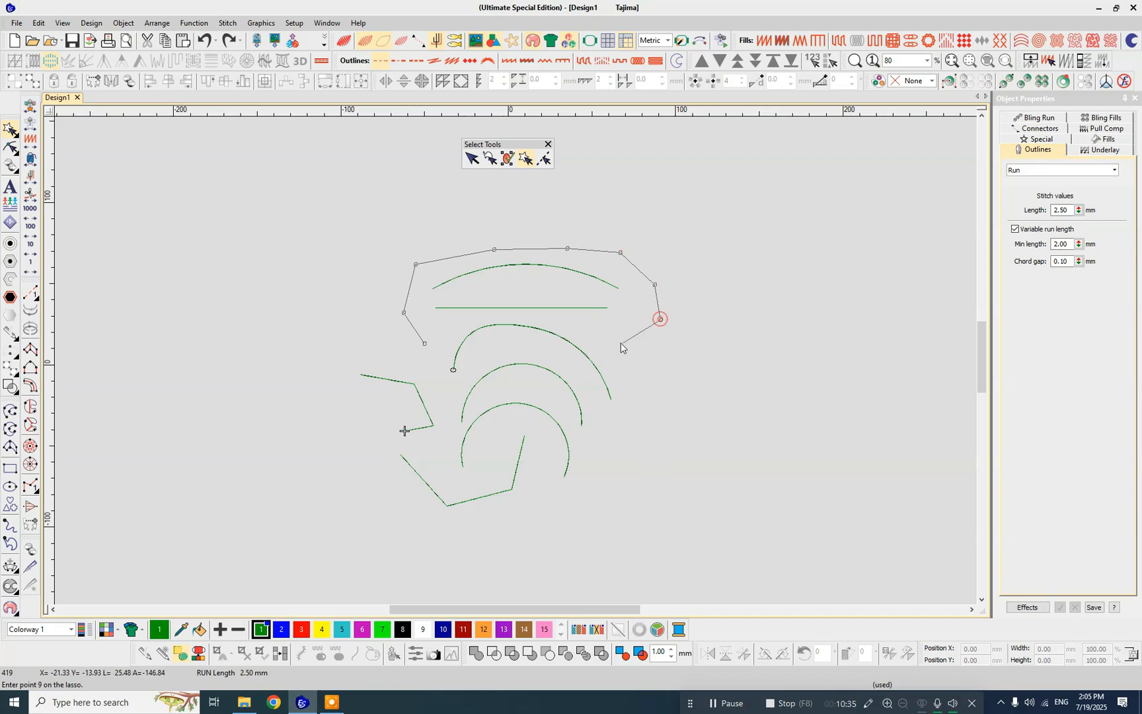
left_click(614, 342)
left_click(645, 414)
left_click(633, 459)
left_click(590, 461)
left_click(564, 421)
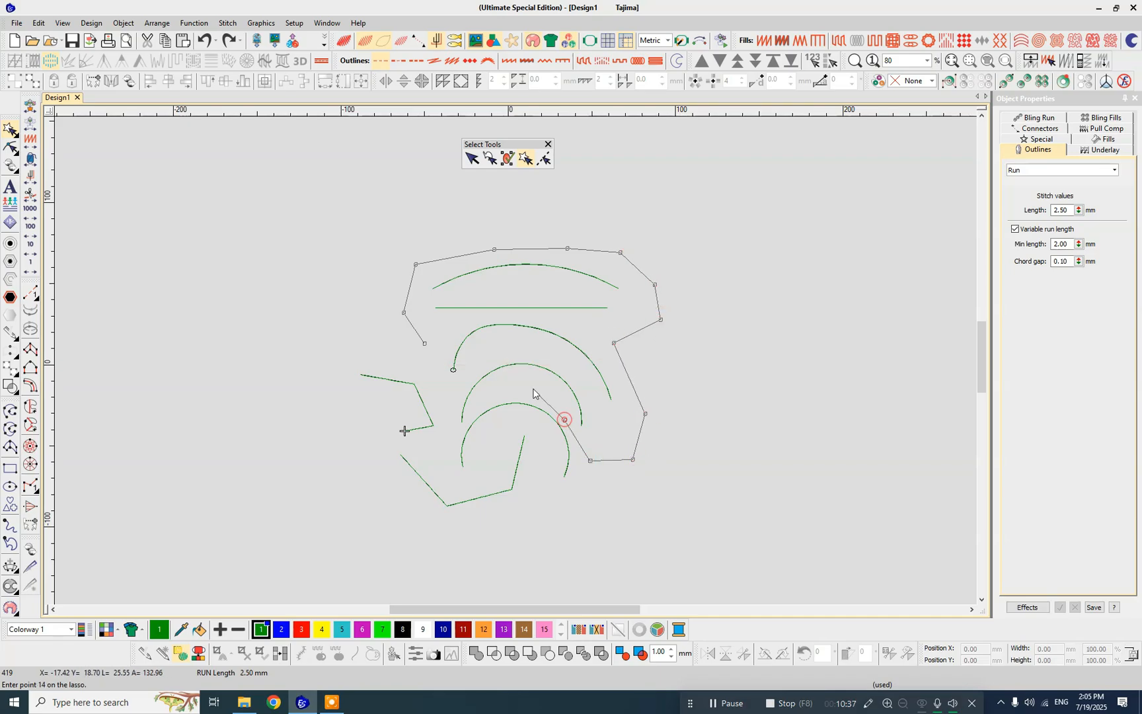
left_click(532, 388)
left_click(495, 388)
left_click(480, 399)
left_click(467, 419)
left_click(453, 431)
left_click(423, 360)
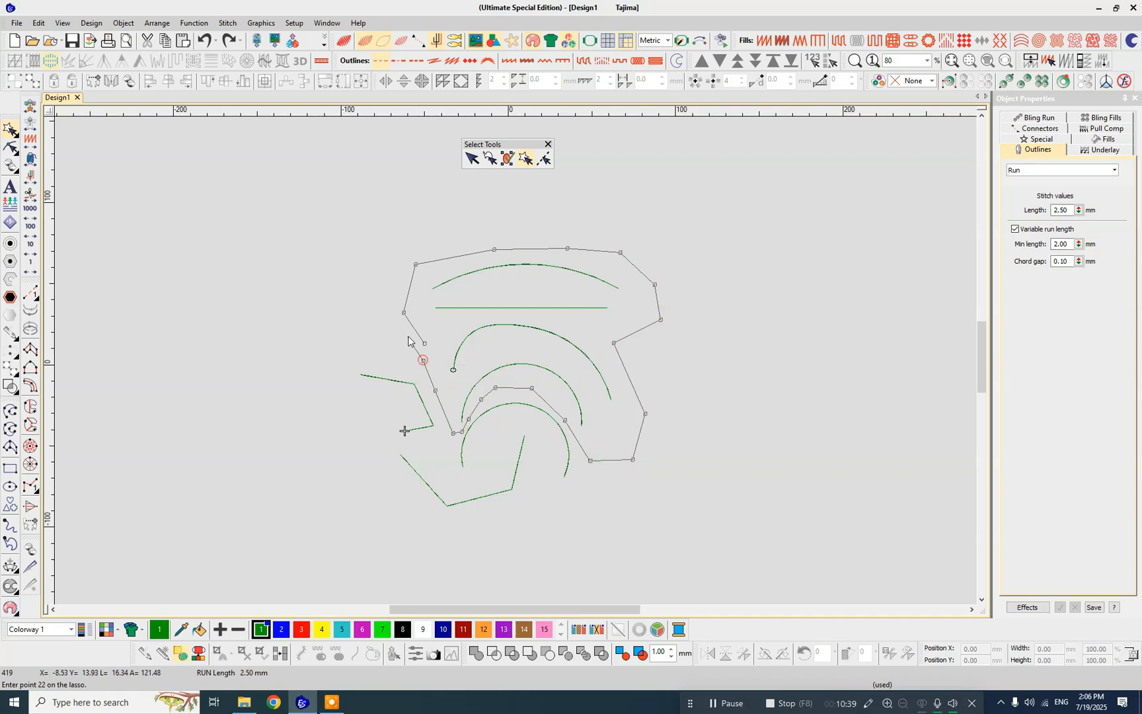
key("Return")
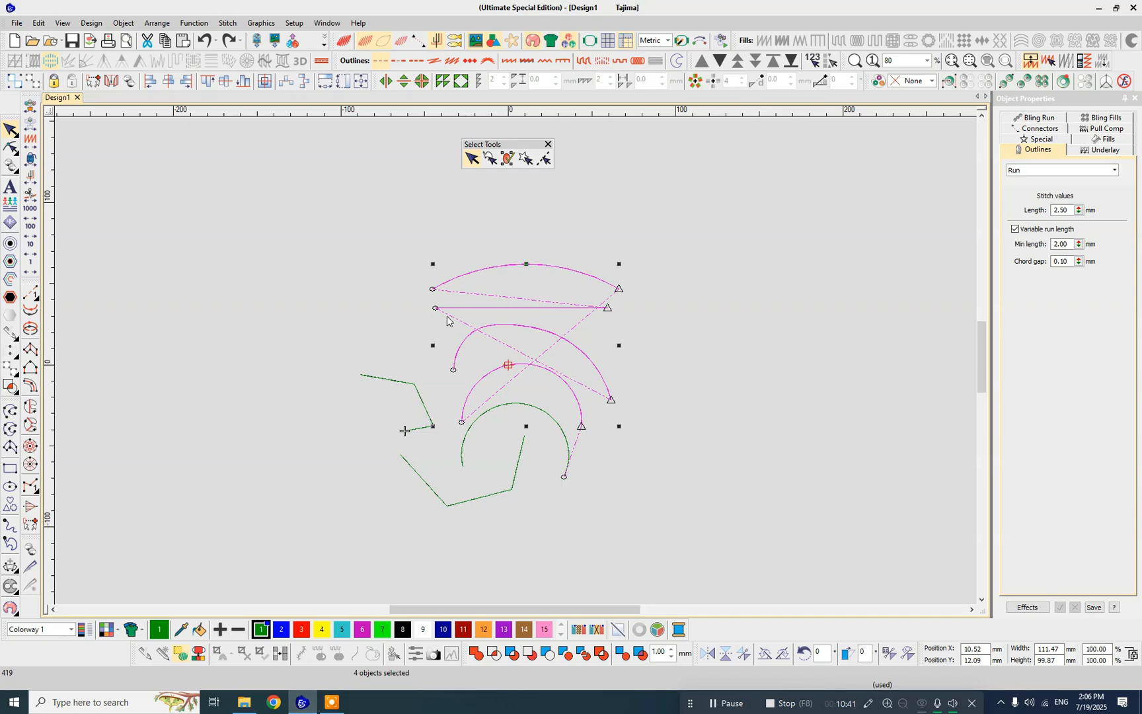
left_click(435, 357)
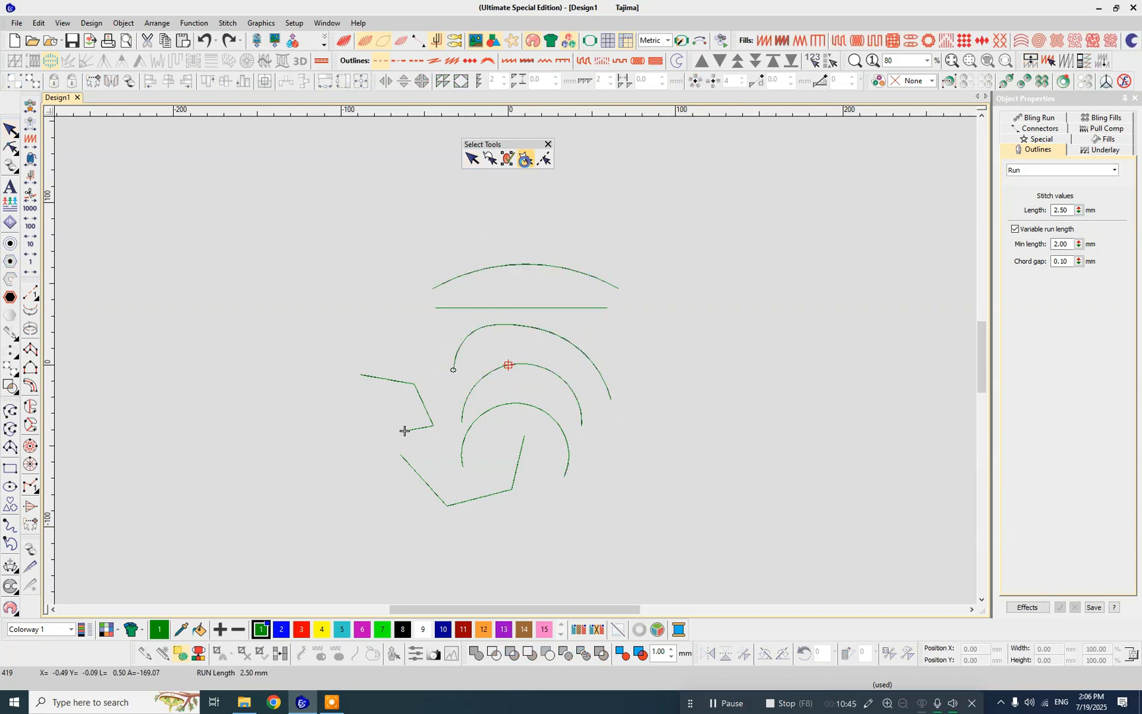
- Select only the outer arc by tracing a narrow polygon closely around it
left_click(525, 160)
left_click(405, 431)
left_click(447, 394)
left_click(435, 353)
left_click(454, 323)
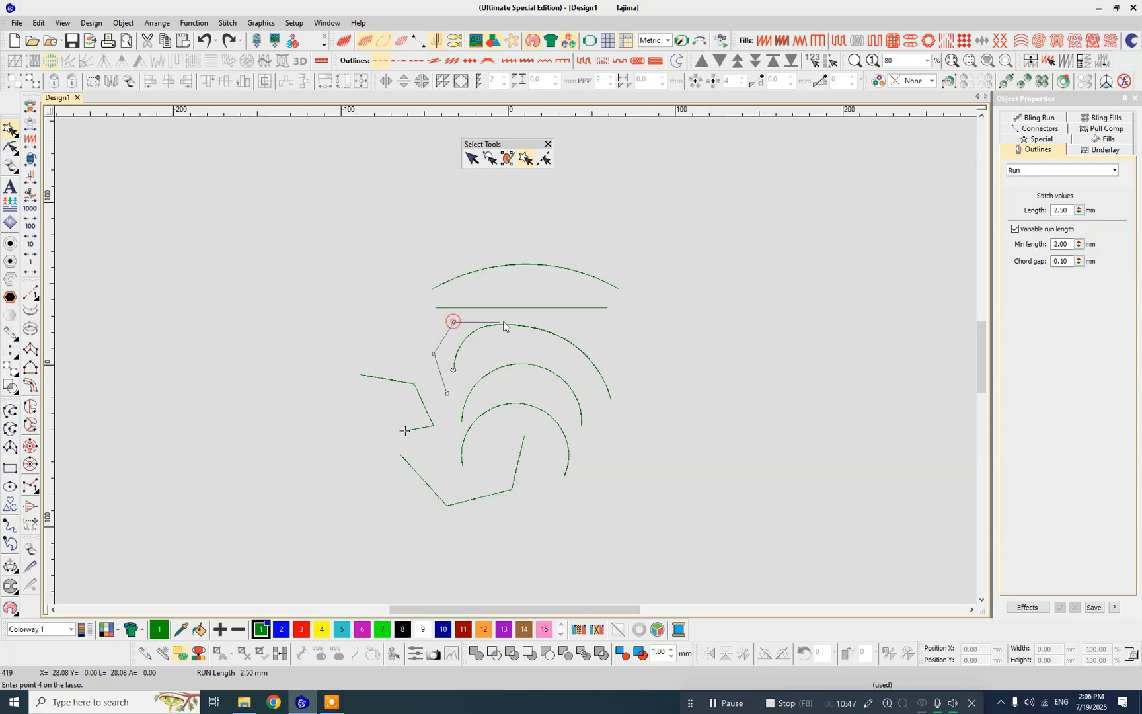
left_click(517, 318)
left_click(577, 327)
left_click(641, 356)
left_click(650, 403)
left_click(643, 437)
left_click(619, 434)
left_click(595, 403)
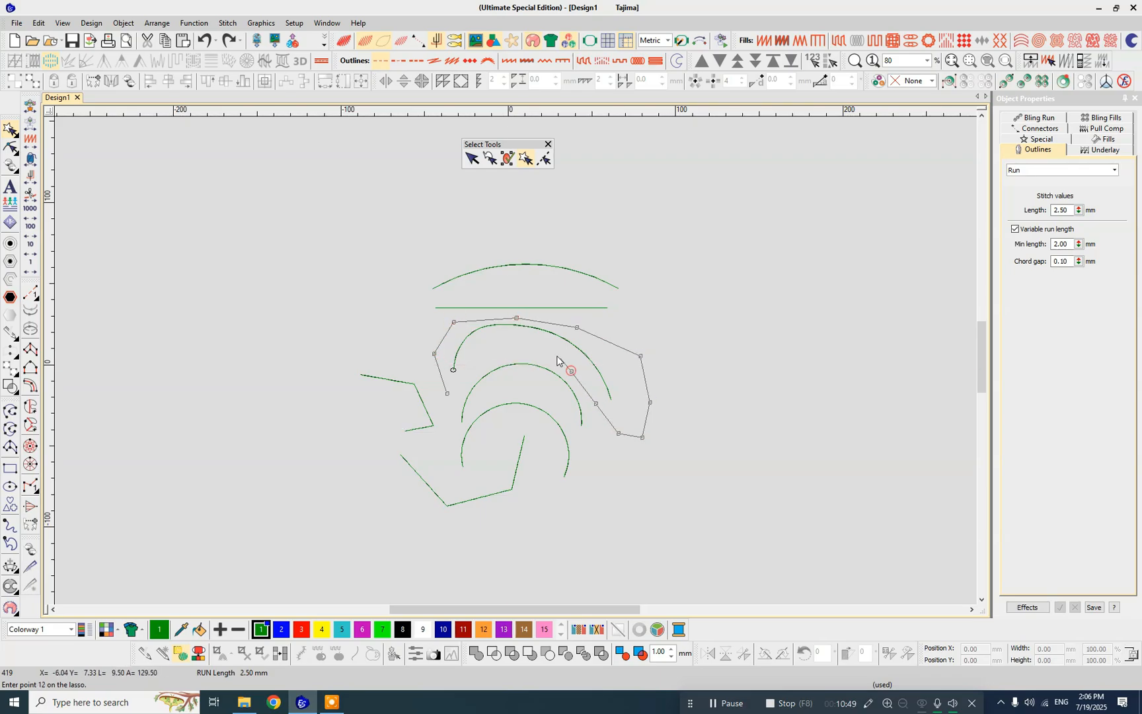
left_click(541, 347)
left_click(474, 348)
left_click(462, 375)
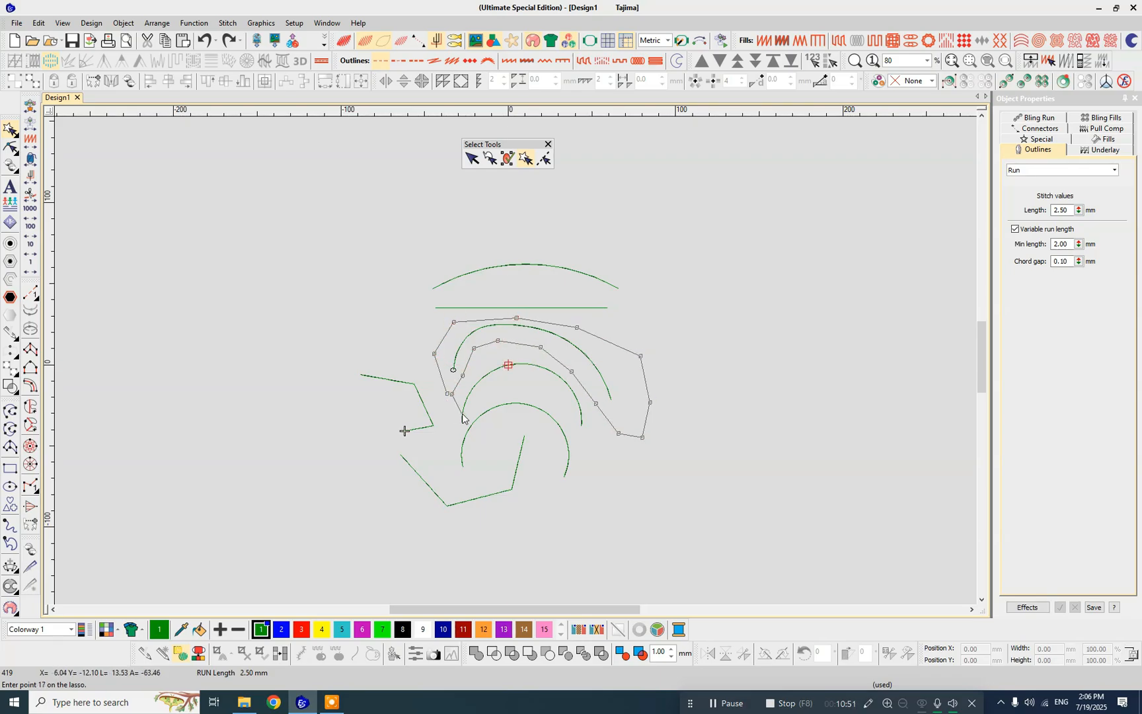
key("Return")
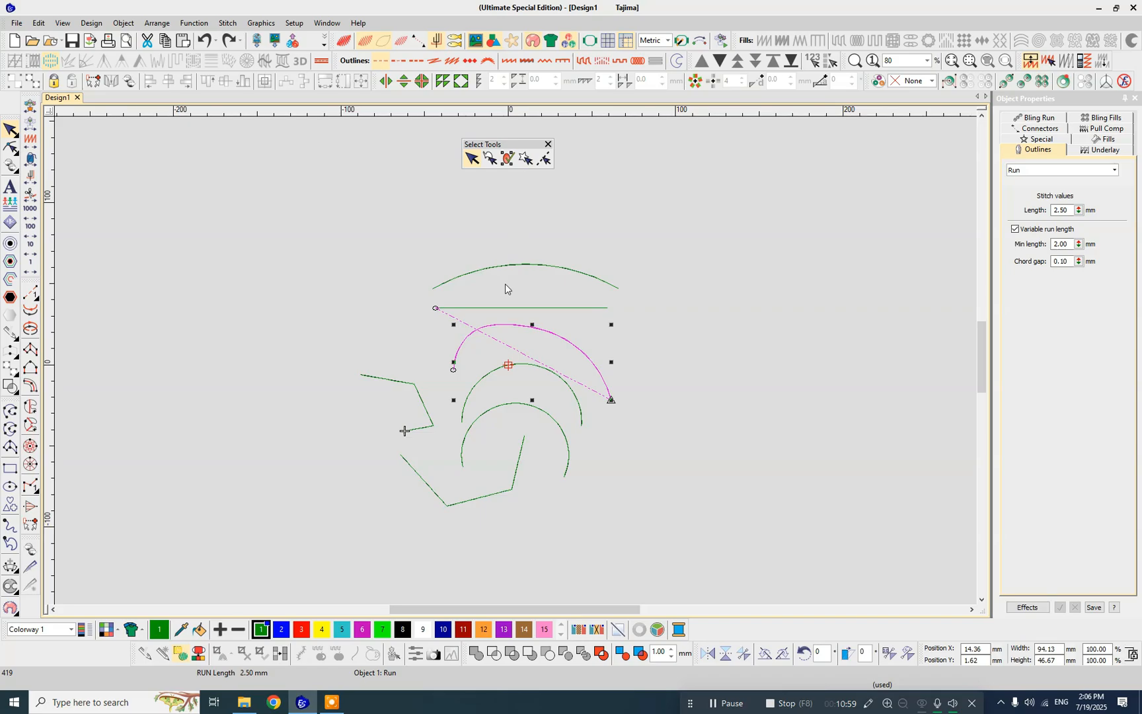
- Move the upper curve and the outer arc individually, undo the moves, and briefly select the middle arc alone
left_click_drag(517, 264, 571, 245)
key("ctrl+z")
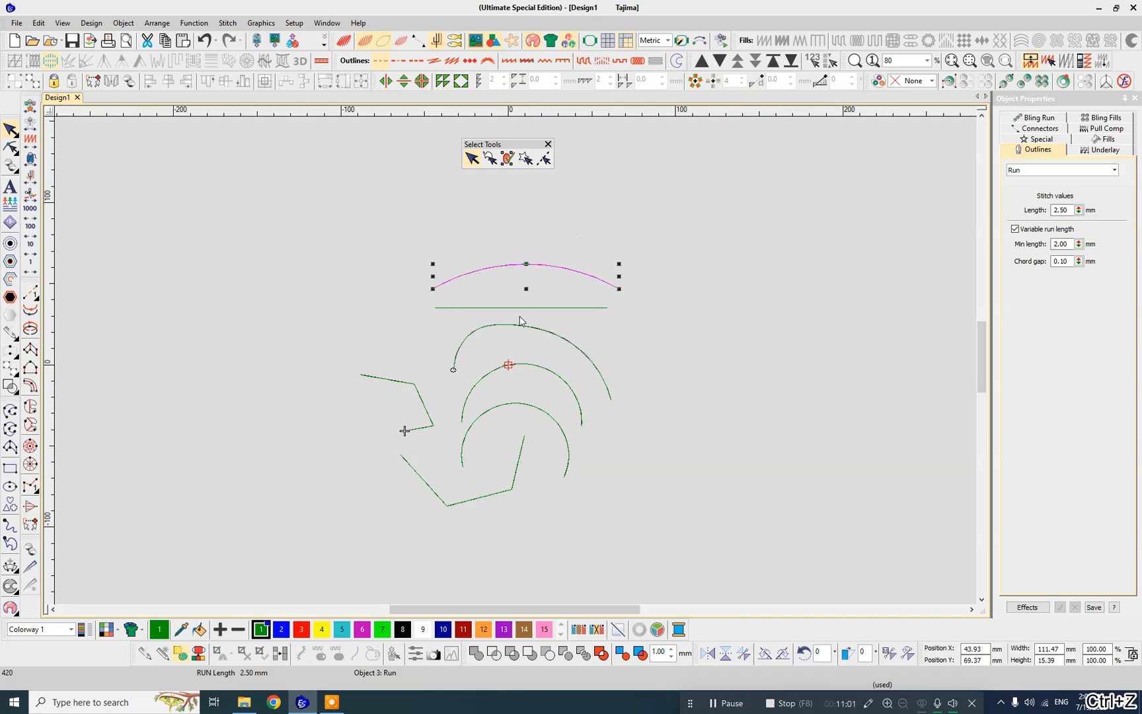
left_click(519, 304)
left_click_drag(481, 327, 526, 400)
key("ctrl+z")
key("ctrl+z")
left_click(519, 366)
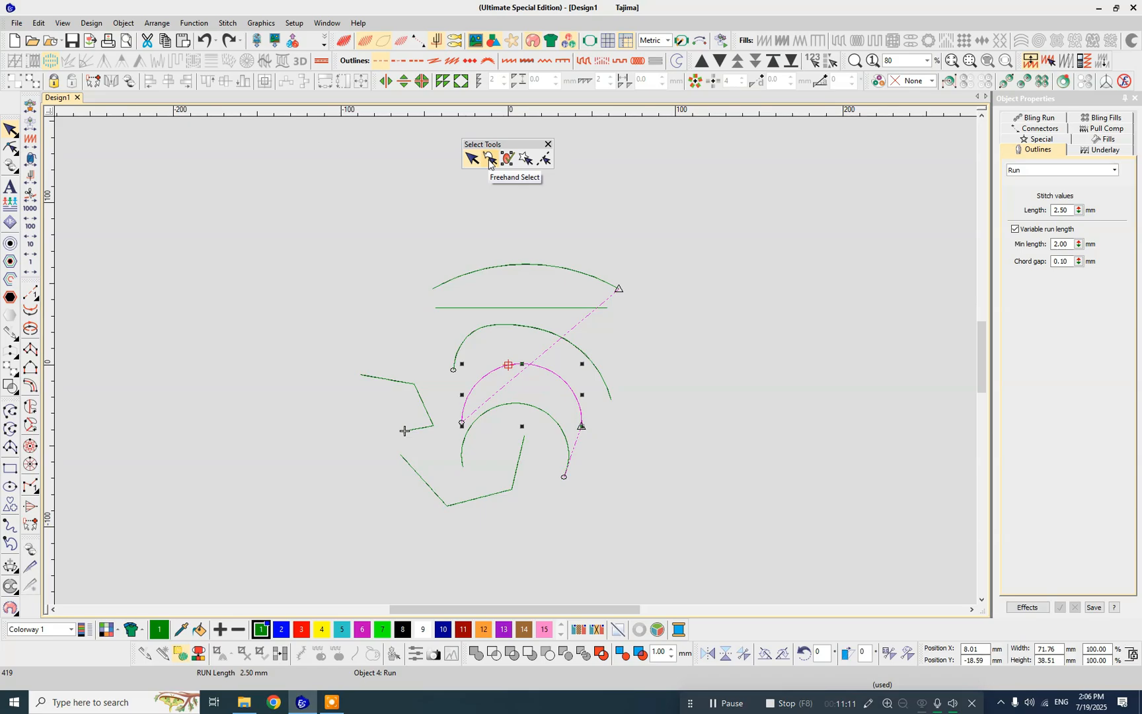
left_click(661, 232)
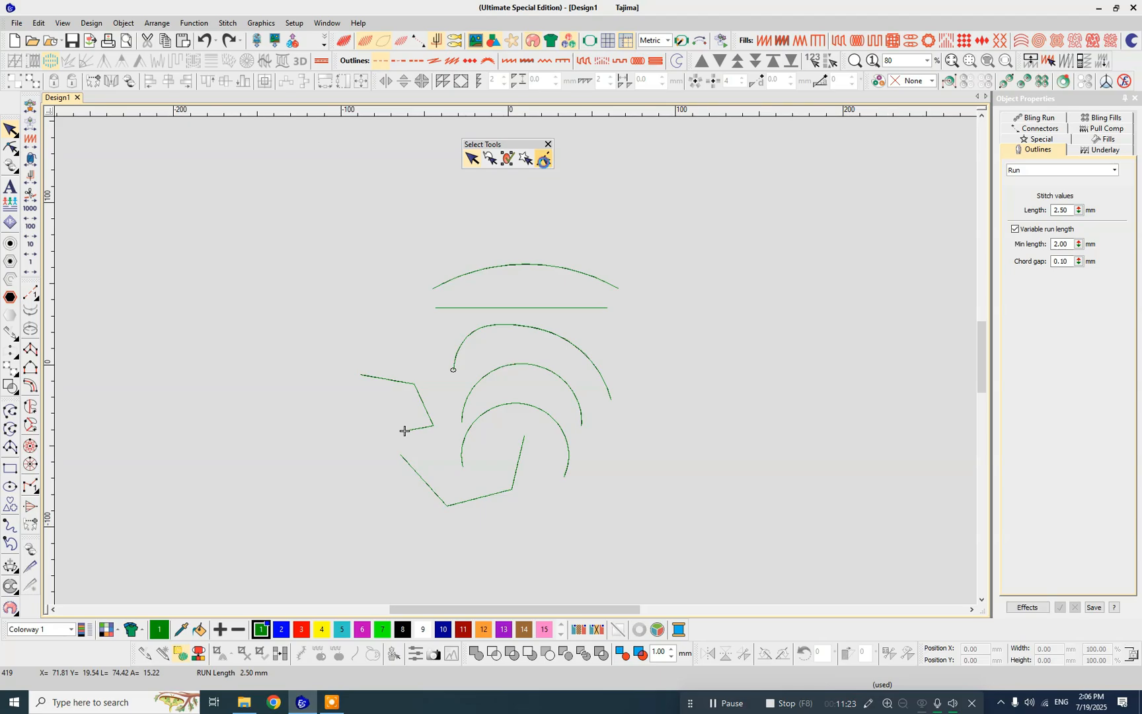
- Use Polyline Select with a steep line crossing everything except the left polyline, and clear the resulting selection
left_click(544, 159)
left_click(563, 235)
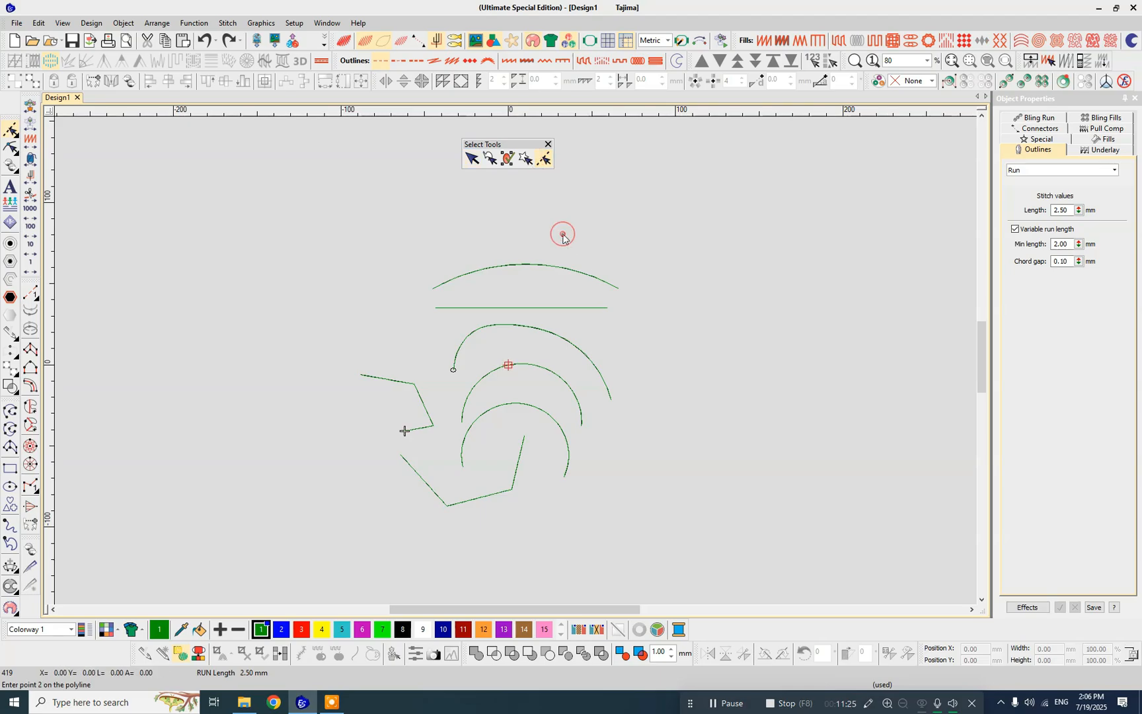
left_click(457, 532)
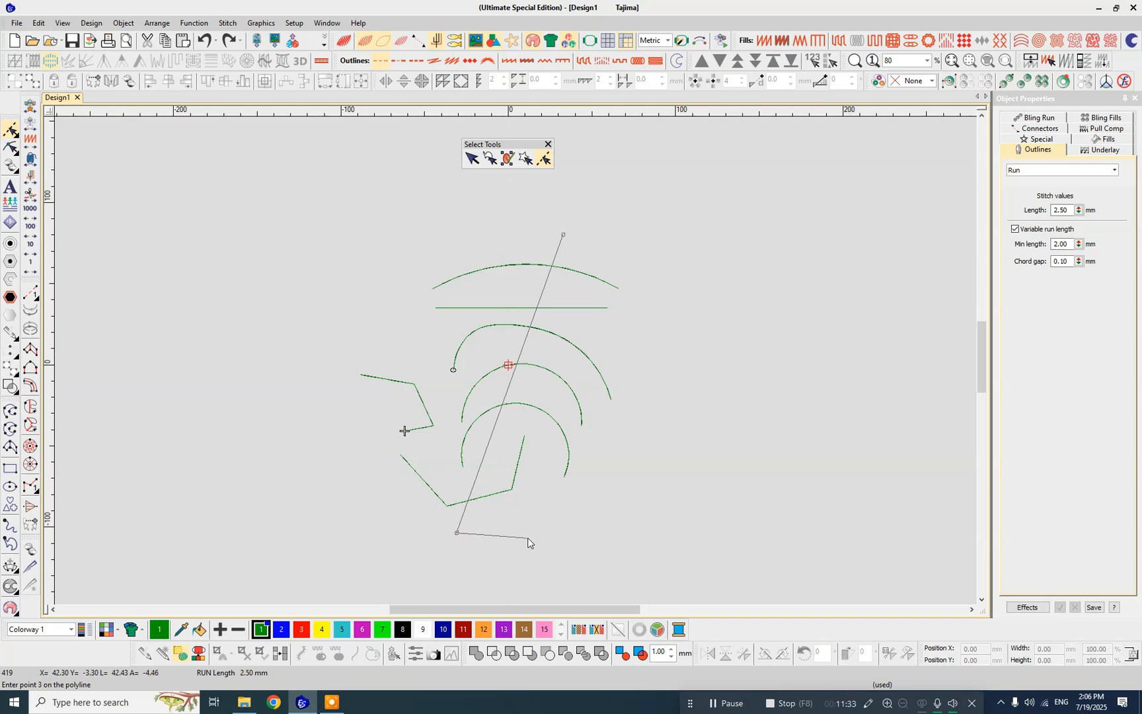
key("Return")
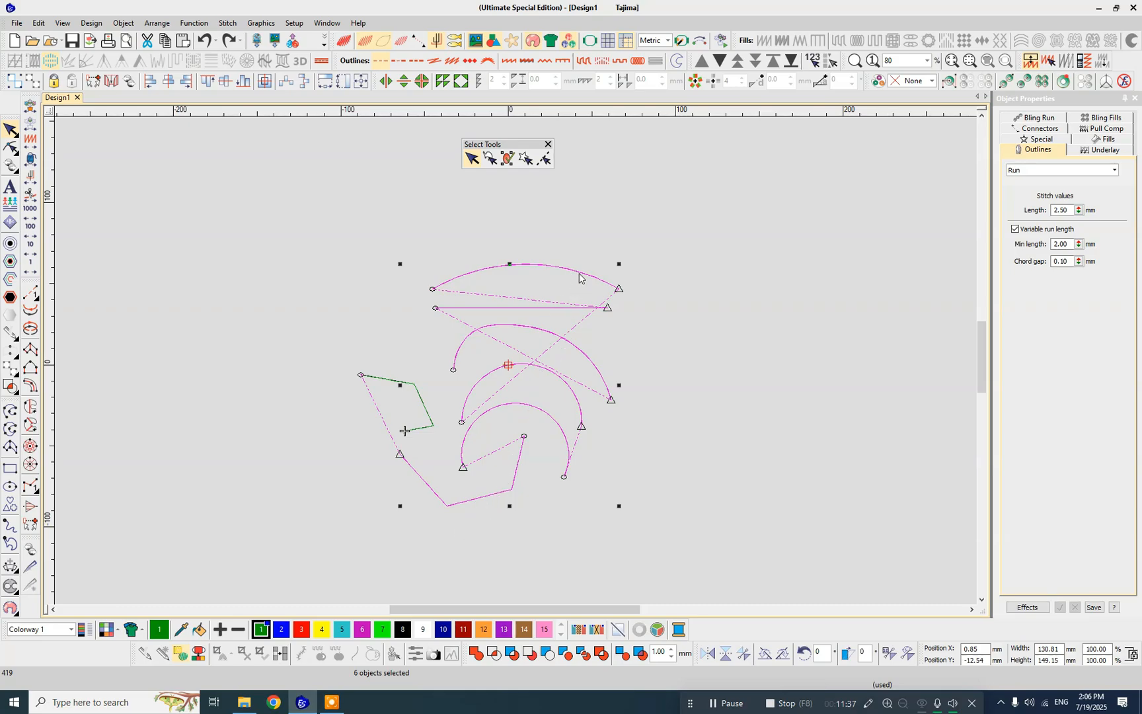
left_click(752, 382)
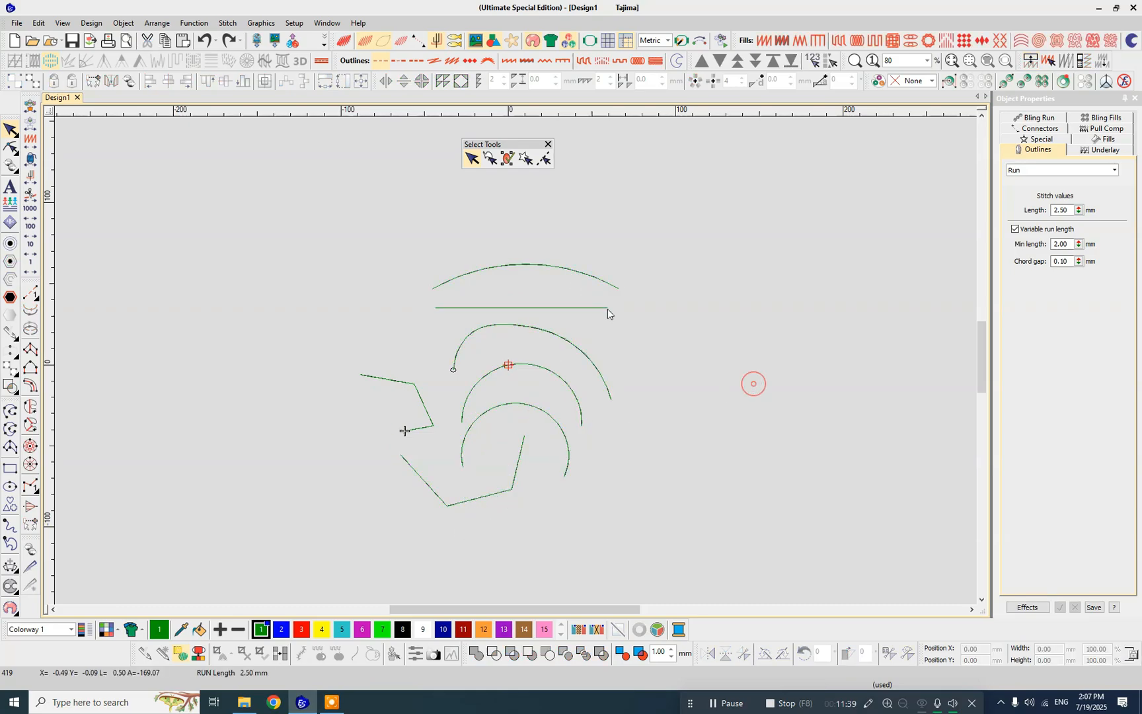
- Use Polyline Select with a nearly horizontal line crossing the left polyline, middle arc and outer arc, and clear the selection
left_click(542, 161)
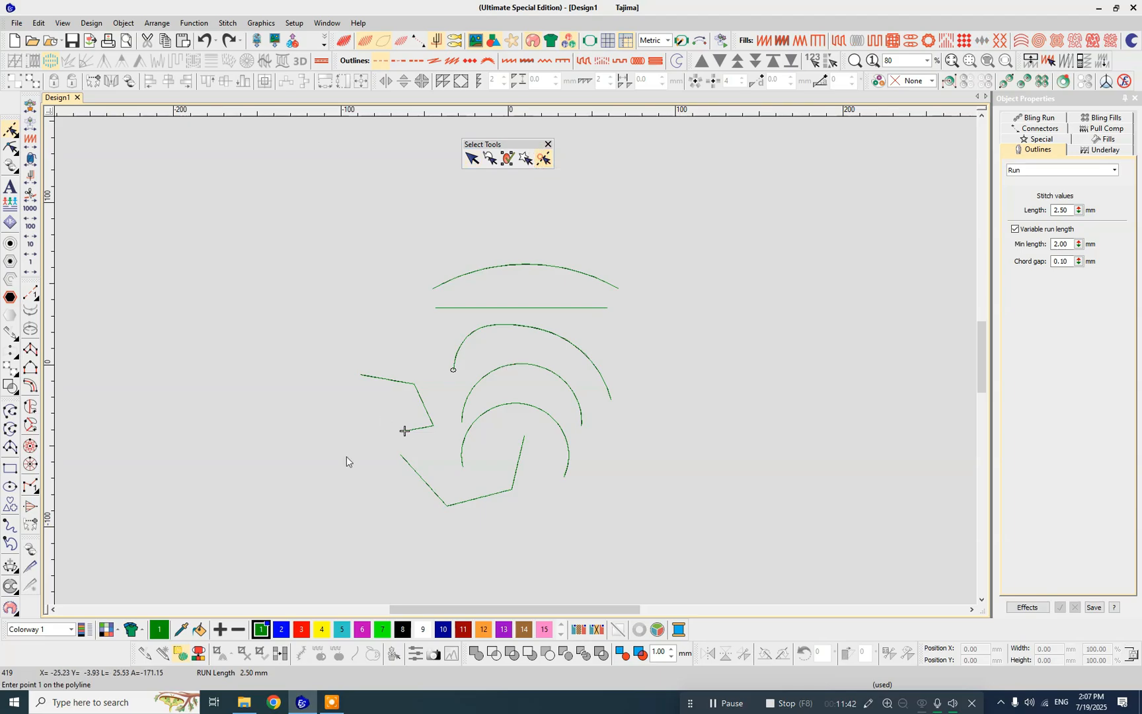
left_click(357, 408)
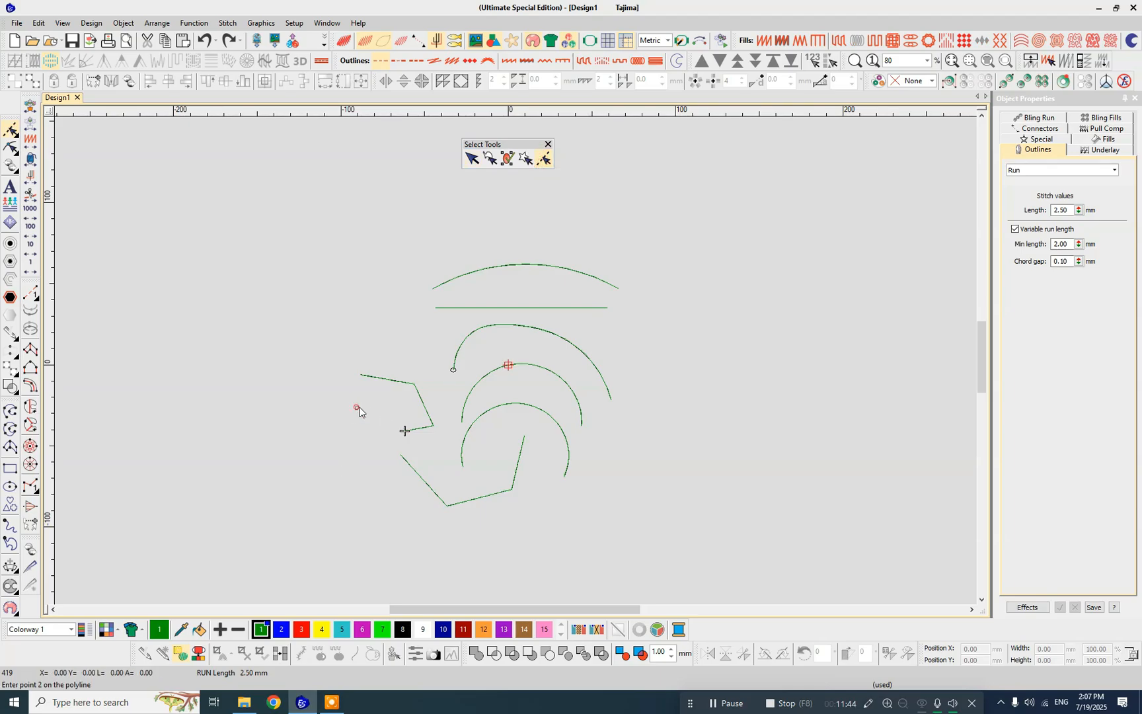
left_click(673, 372)
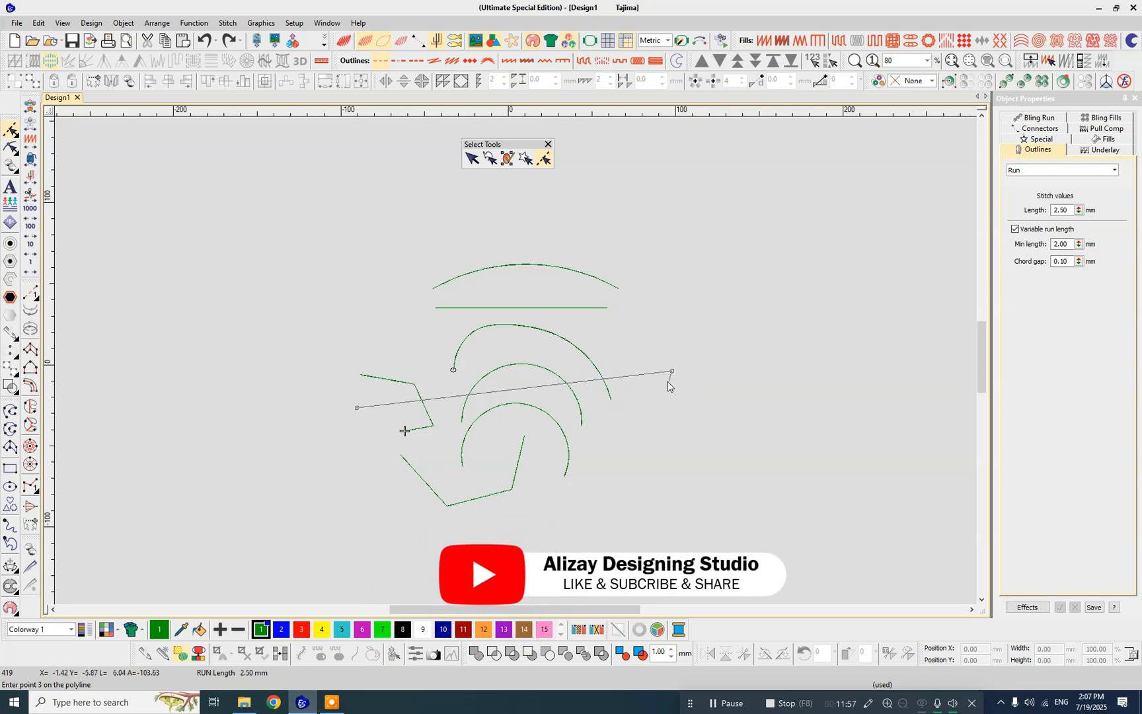
key("Return")
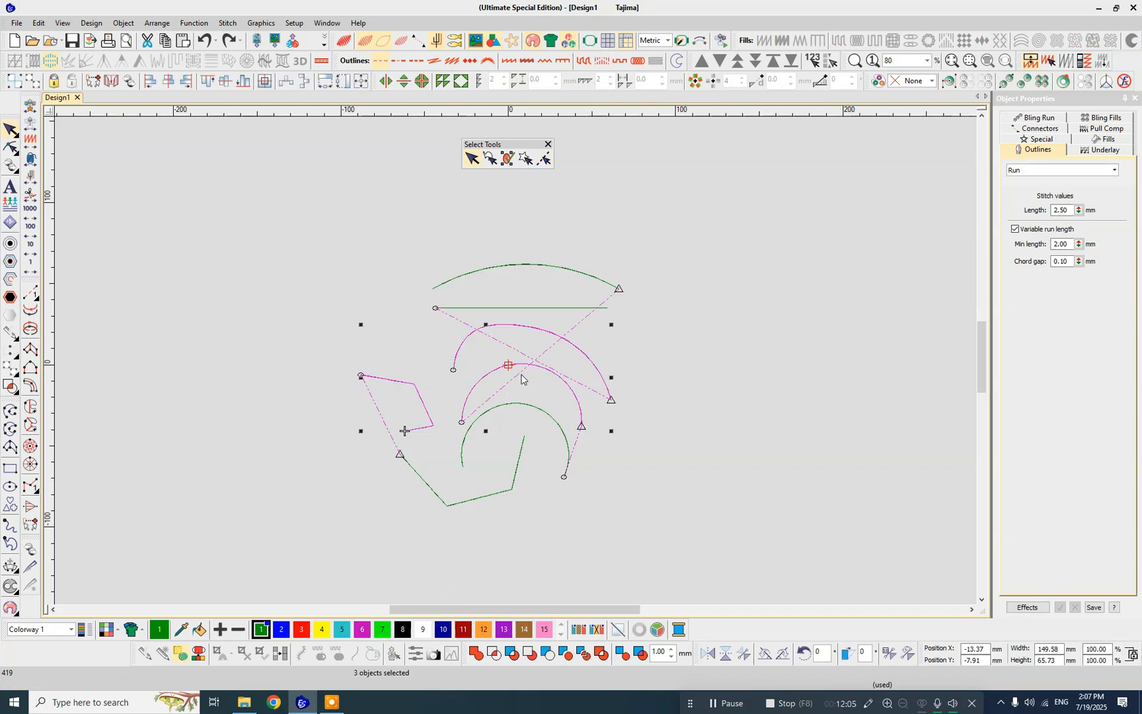
key("Escape")
- Dock the floating Select Tools toolbar above the other tools in the vertical toolbox, and delete all the Run stitch objects
left_click_drag(476, 143, 11, 133)
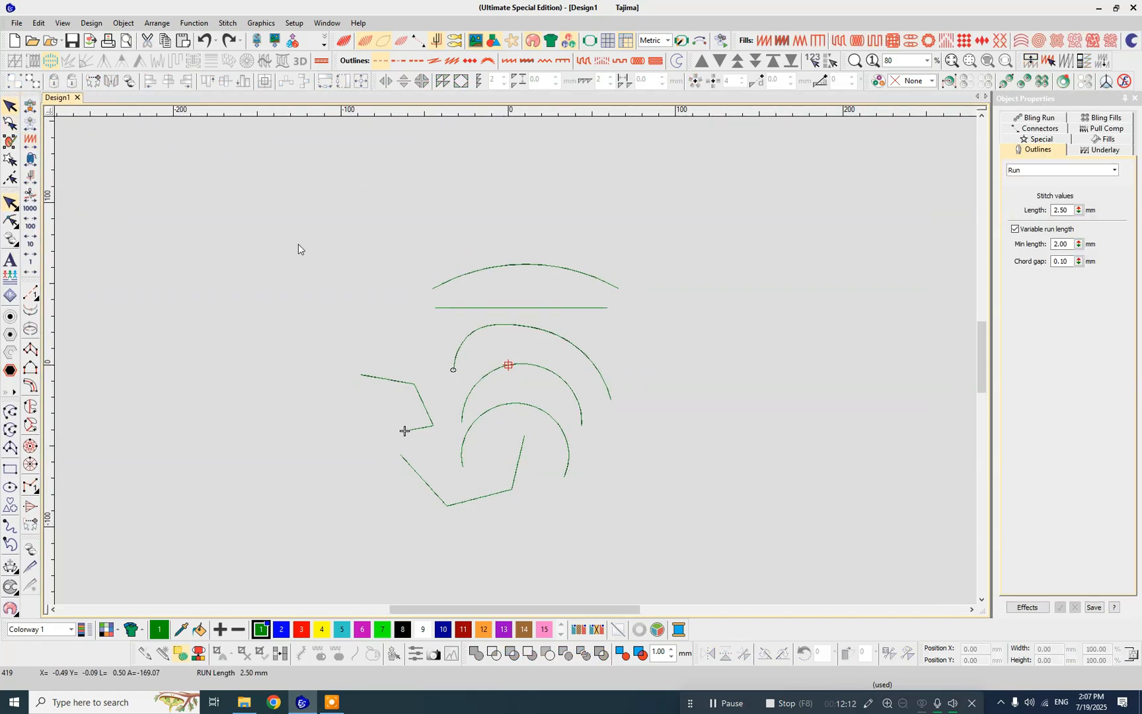
left_click_drag(304, 222, 736, 564)
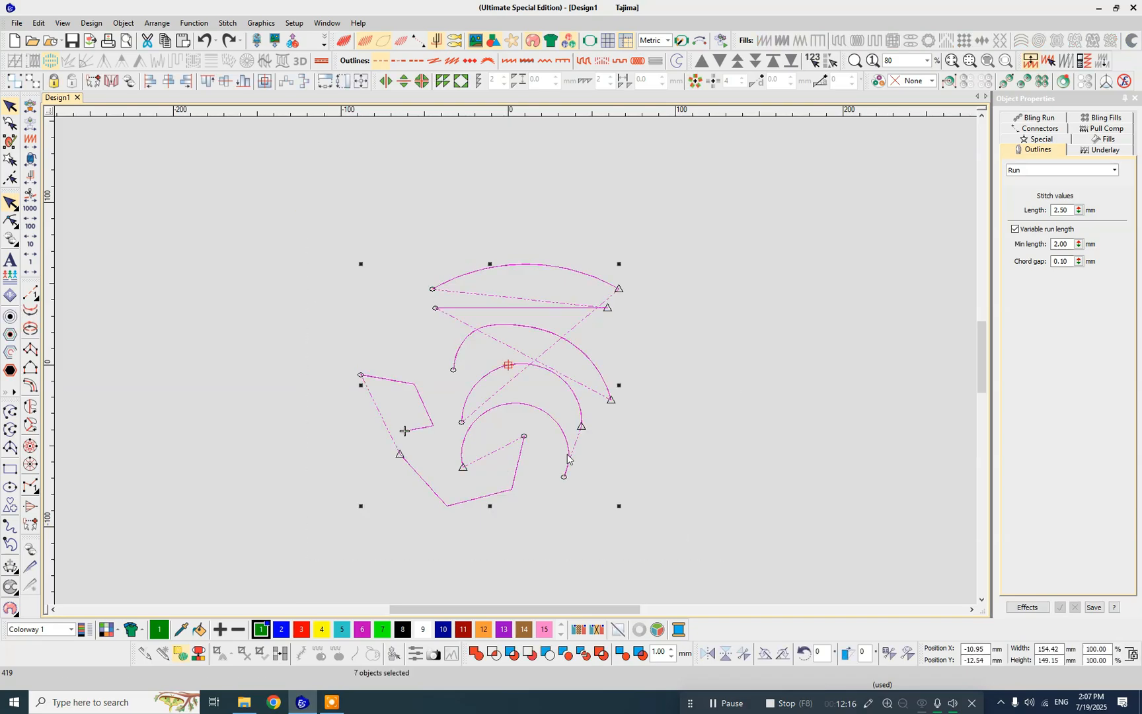
key("Delete")
- Draw a Satin-filled circle about 2.8 mm across, centred on the design origin
scroll(526, 390, "up", 2)
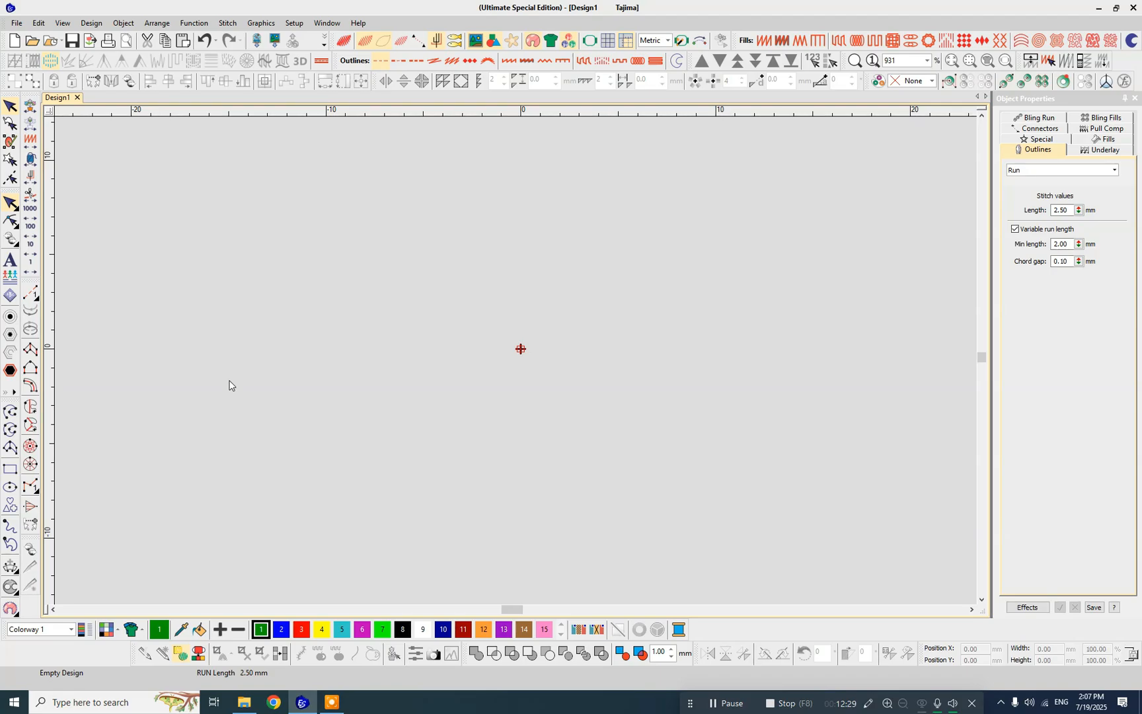
left_click(30, 447)
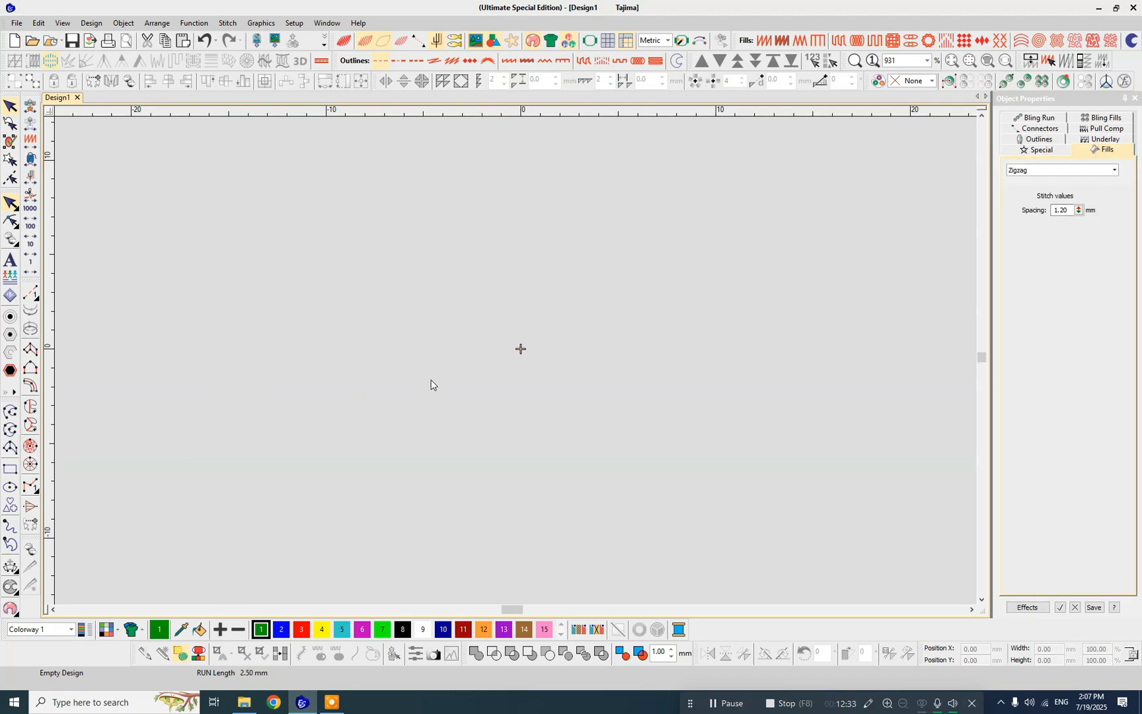
left_click(521, 349)
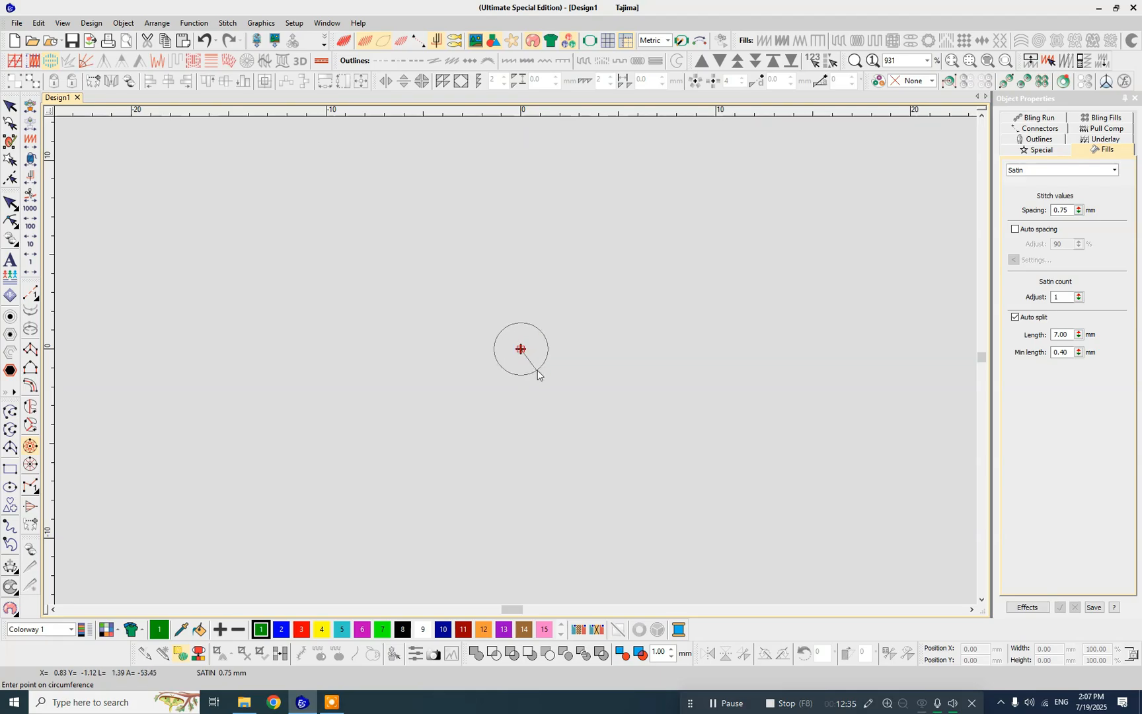
left_click(535, 371)
- Draw a second, larger circle beside the satin circle with the Ellipse tool, centred at the same height
left_click(10, 488)
left_click(414, 350)
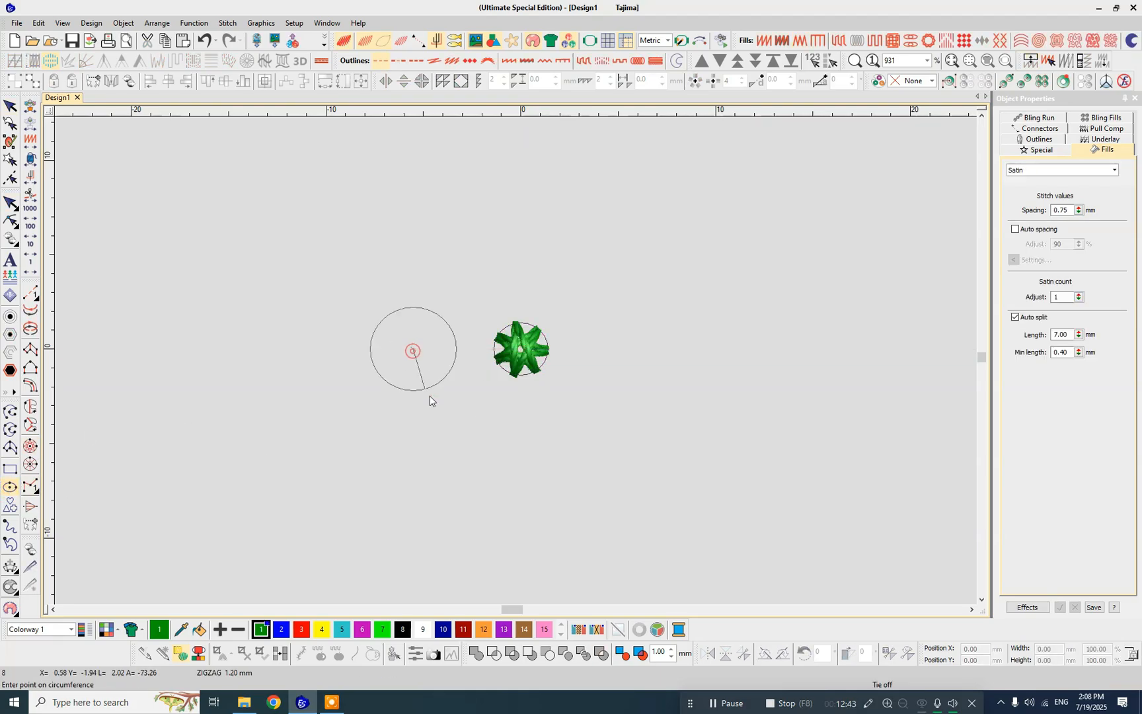
left_click(462, 398)
key("Return")
- Leave the drawing tool and select the small satin circle at the design origin
scroll(555, 330, "down", 4)
scroll(527, 343, "up", 5)
key("Escape")
left_click(573, 339)
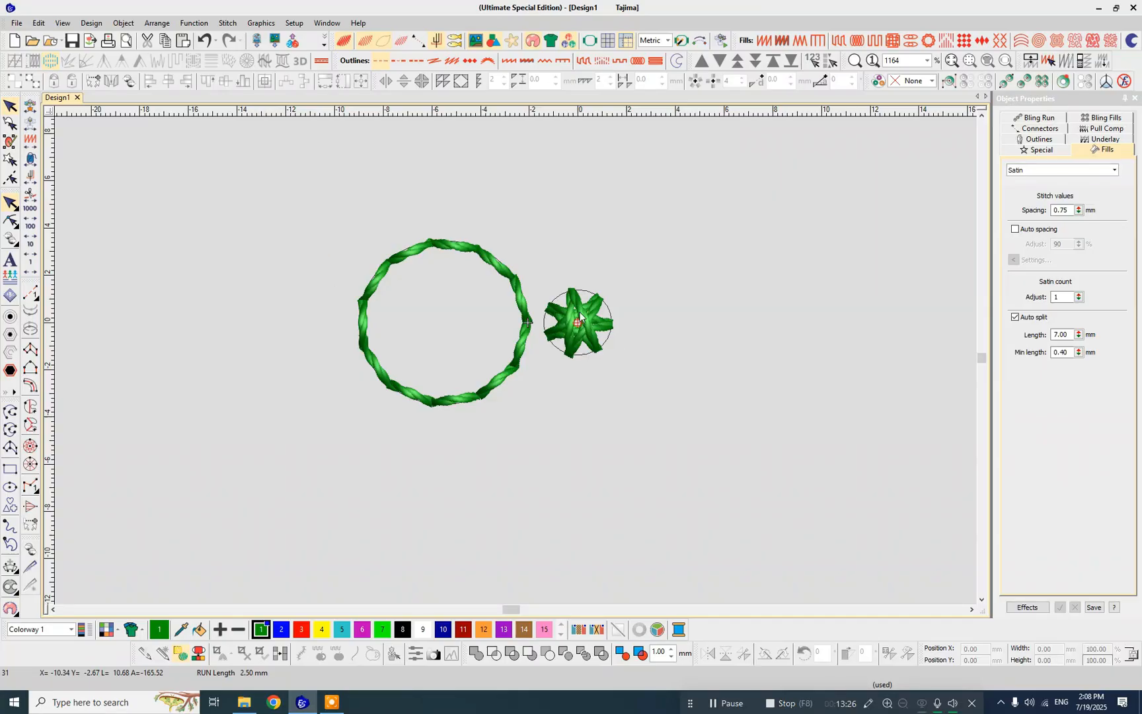
- Move the larger circle farther from the small circle, to about 15 mm left of the design origin at the same height
left_click(579, 315)
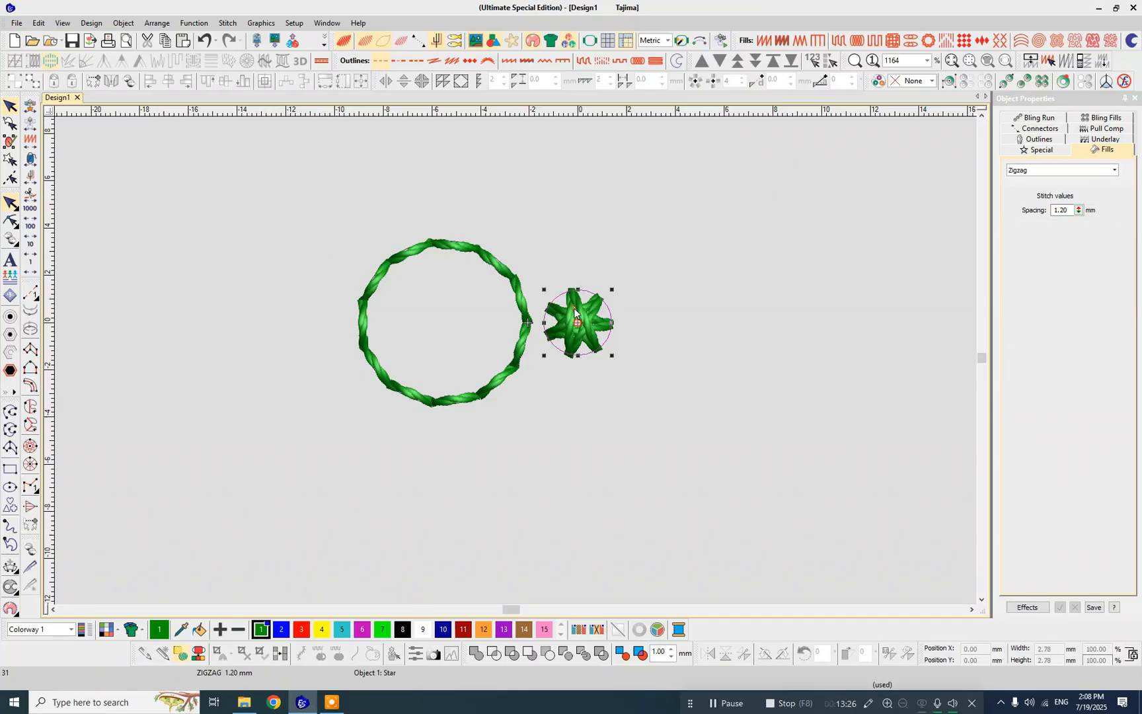
left_click(517, 297)
left_click_drag(518, 297, 298, 280)
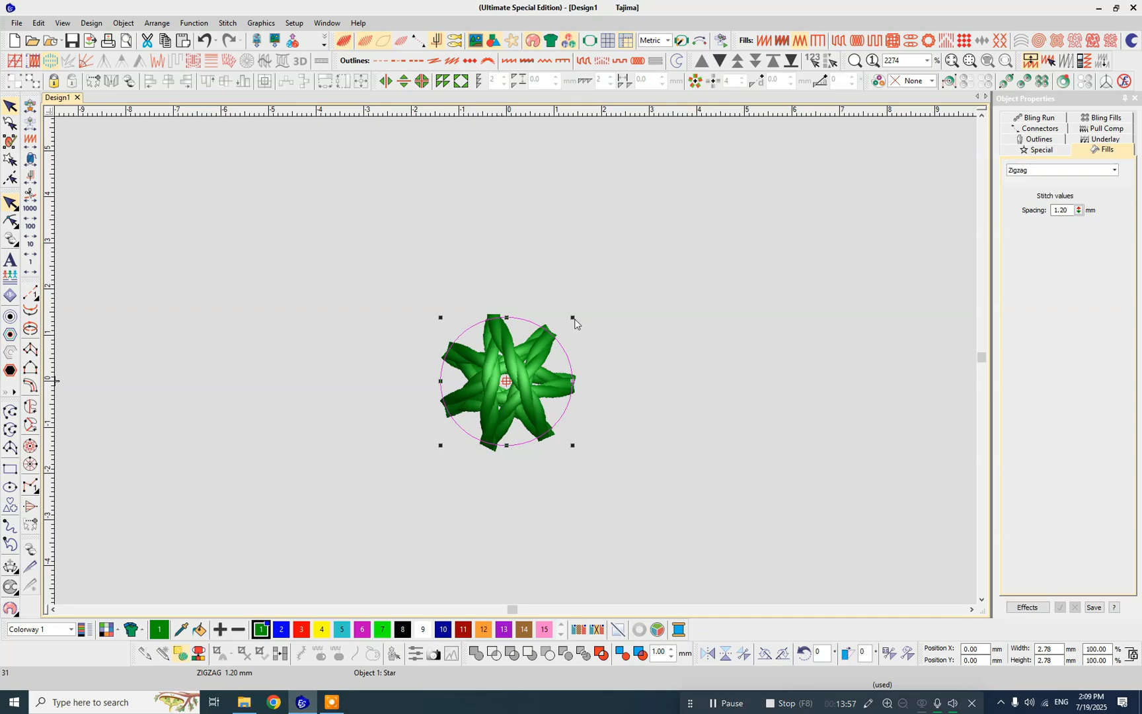
- Try enlarging the small circle proportionally with the opposite corner fixed, to about 5.05 mm and then about 4.64 mm, undoing each resize
left_click_drag(573, 318, 764, 248)
key("ctrl+z")
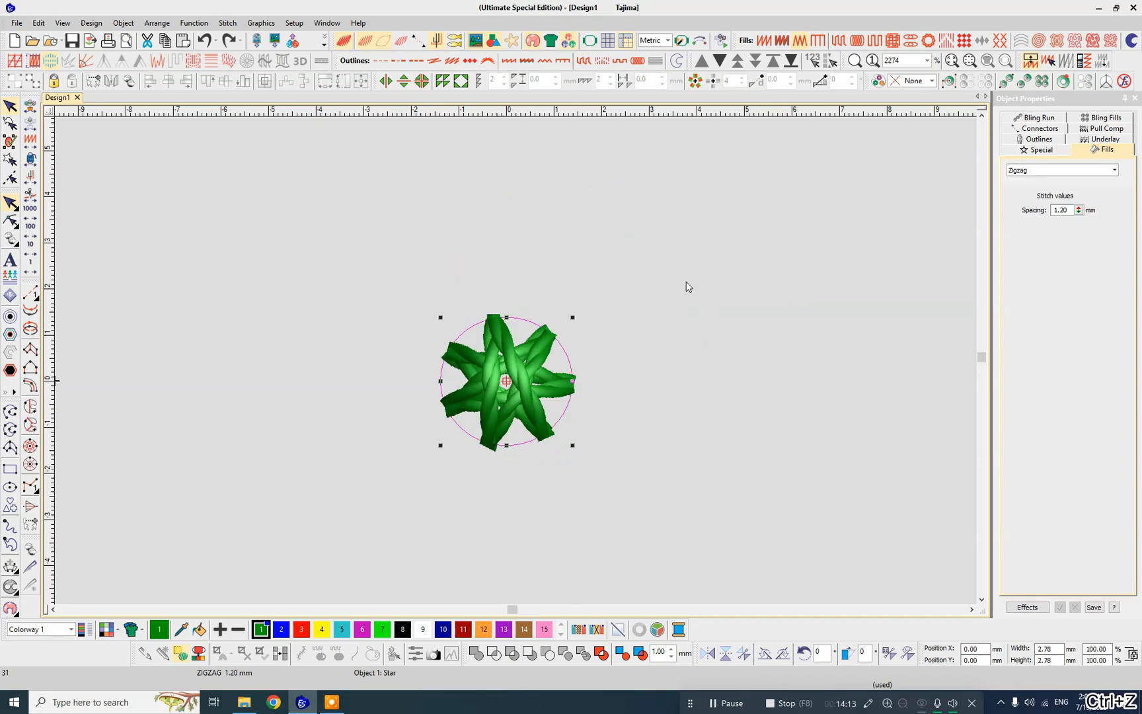
left_click(636, 306)
left_click(518, 389)
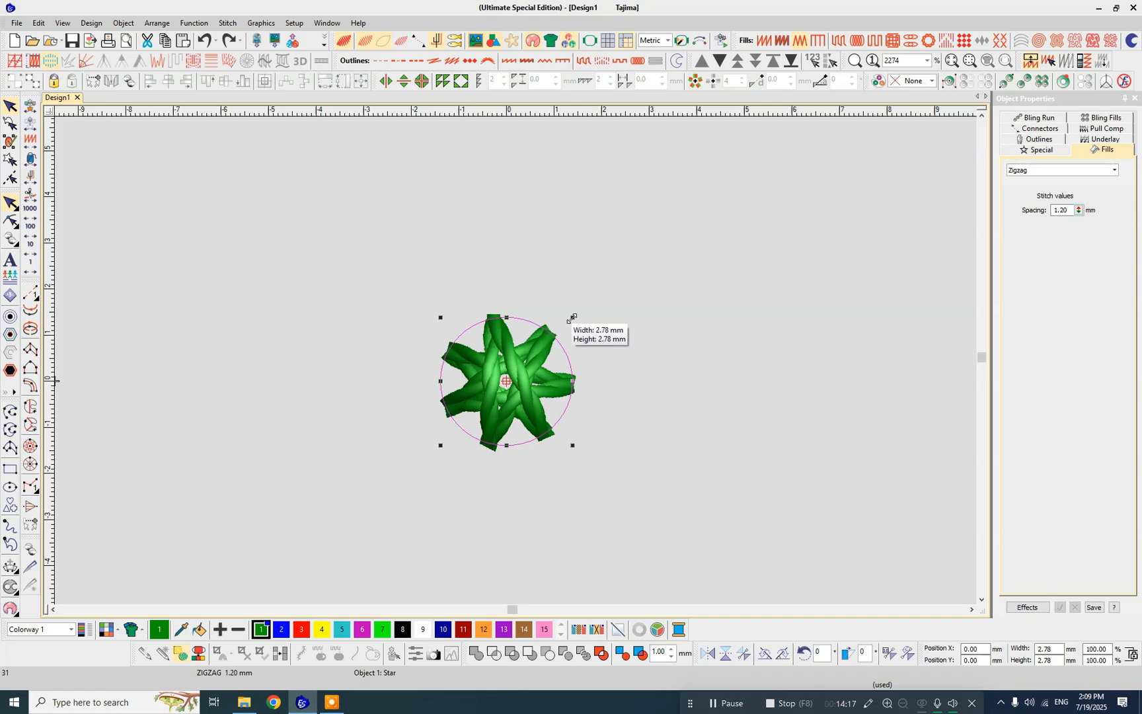
left_click_drag(572, 319, 719, 252)
key("ctrl+z")
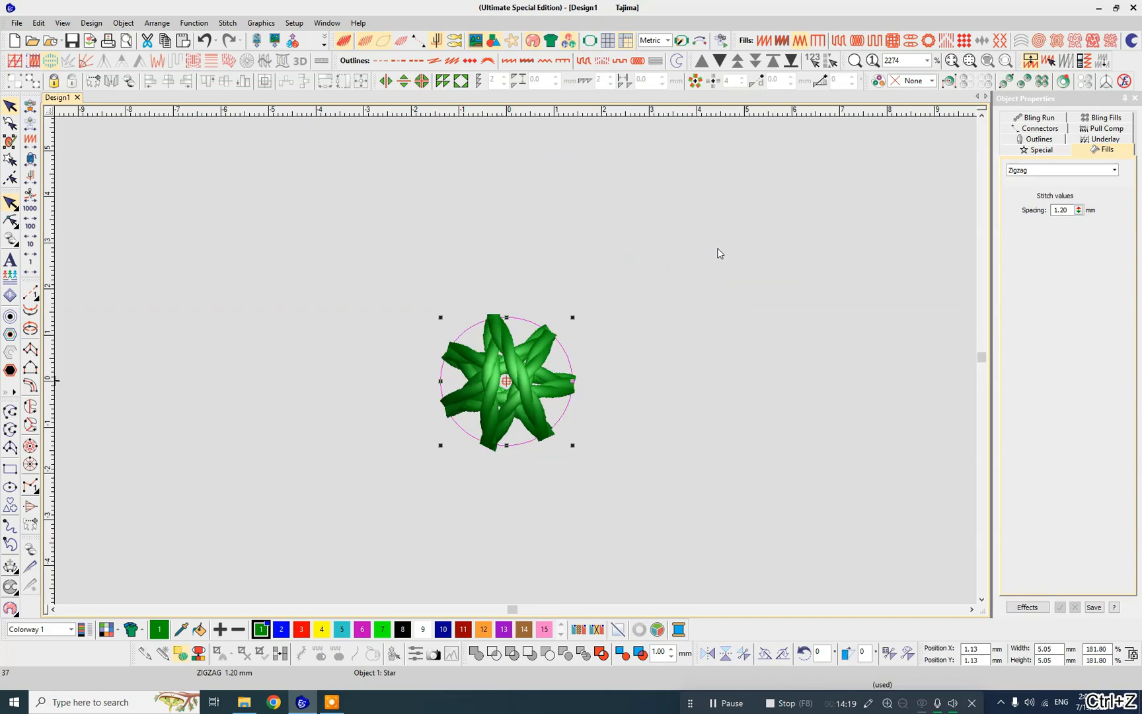
left_click_drag(441, 446, 324, 503)
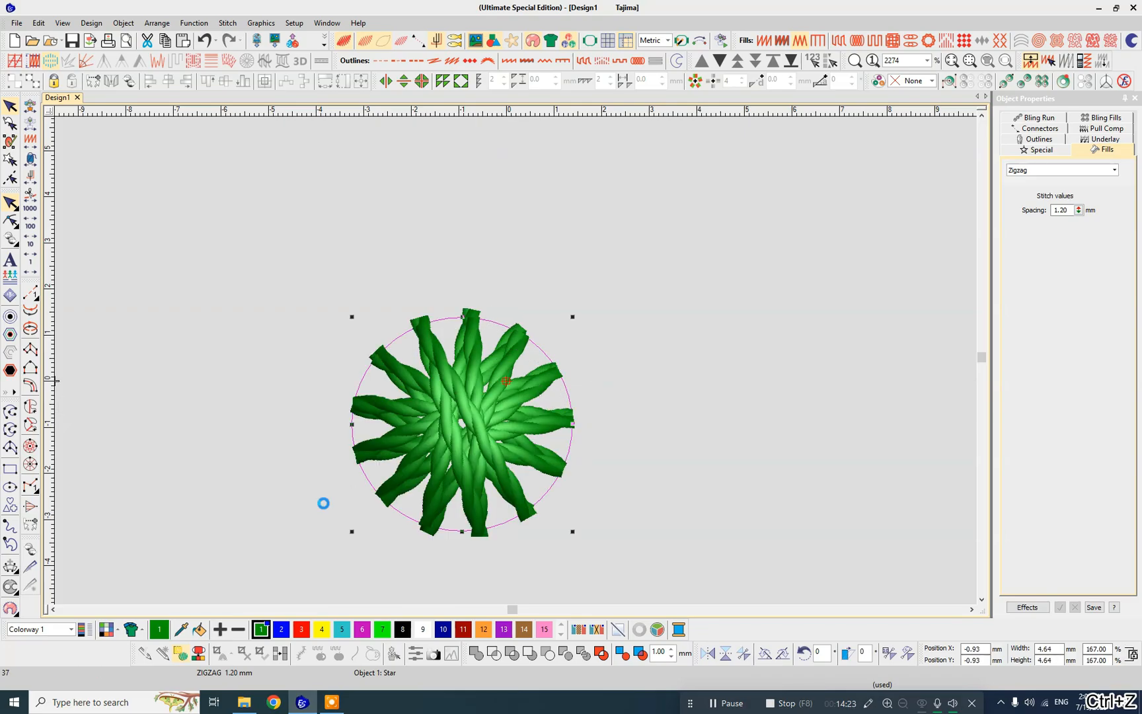
key("ctrl+z")
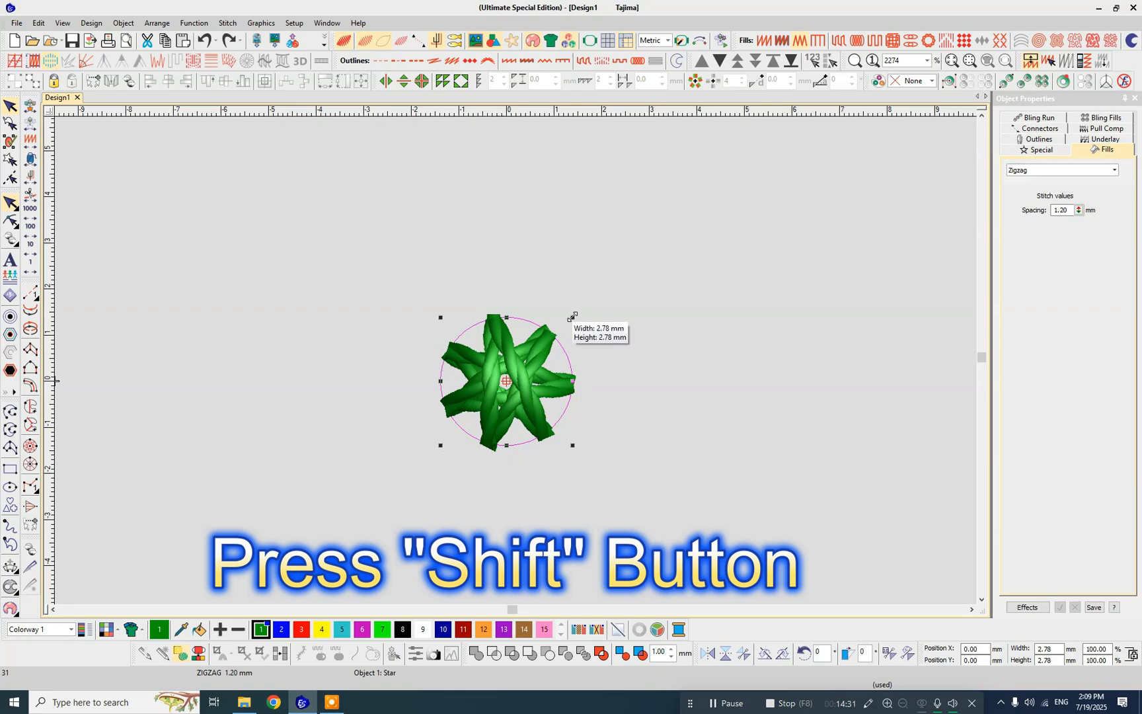
- Try enlarging the small circle proportionally about its centre to about 7 mm, undo it and reselect the circle
left_click_drag(572, 318, 699, 246)
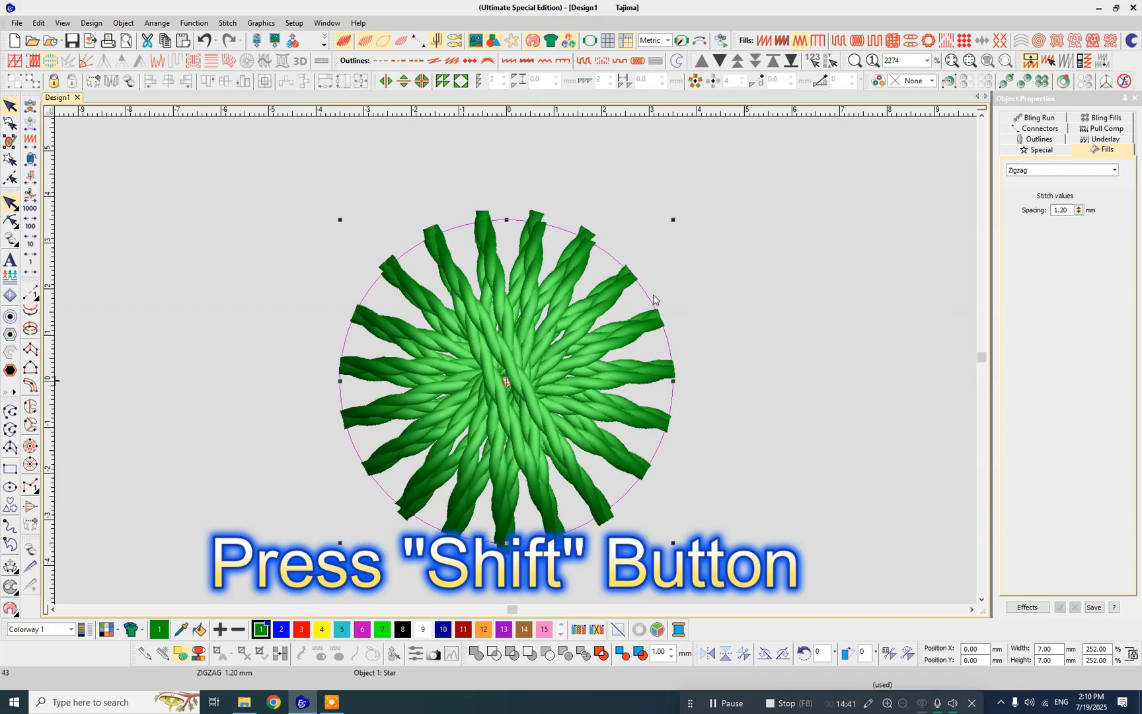
key("ctrl+z")
left_click(649, 303)
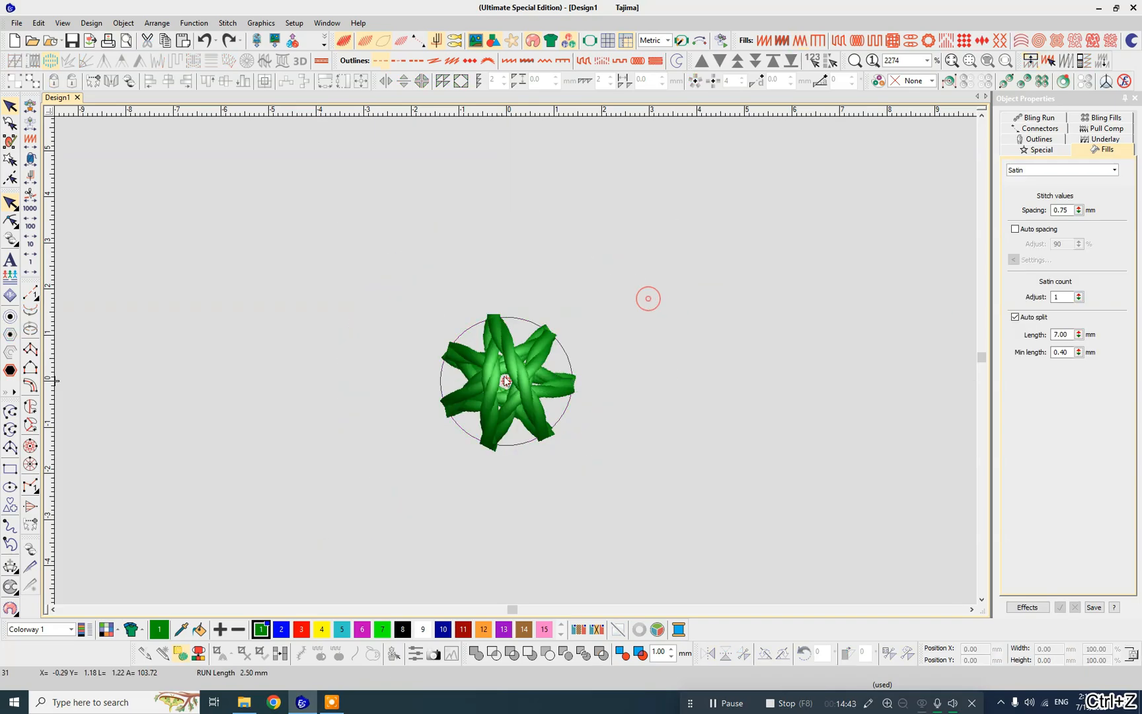
left_click(493, 388)
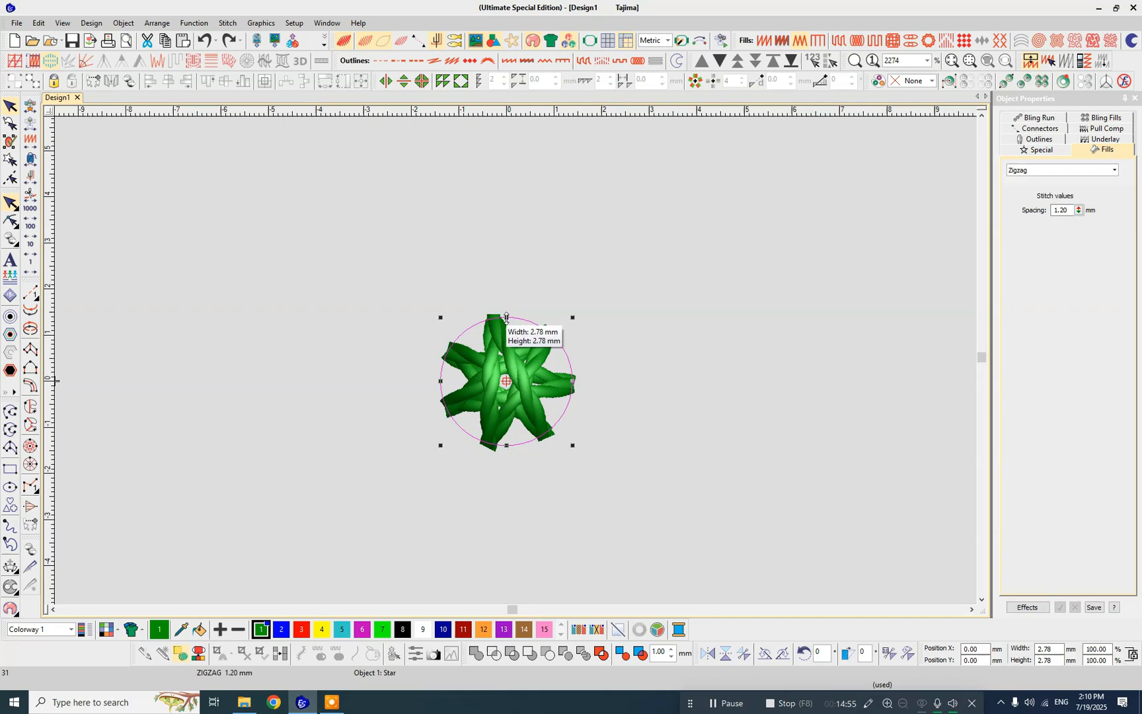
- Try stretching only the small circle's height, first from one side and then symmetrically about its centre to about 4.4 mm, undoing both
left_click_drag(507, 317, 506, 281)
key("ctrl+z")
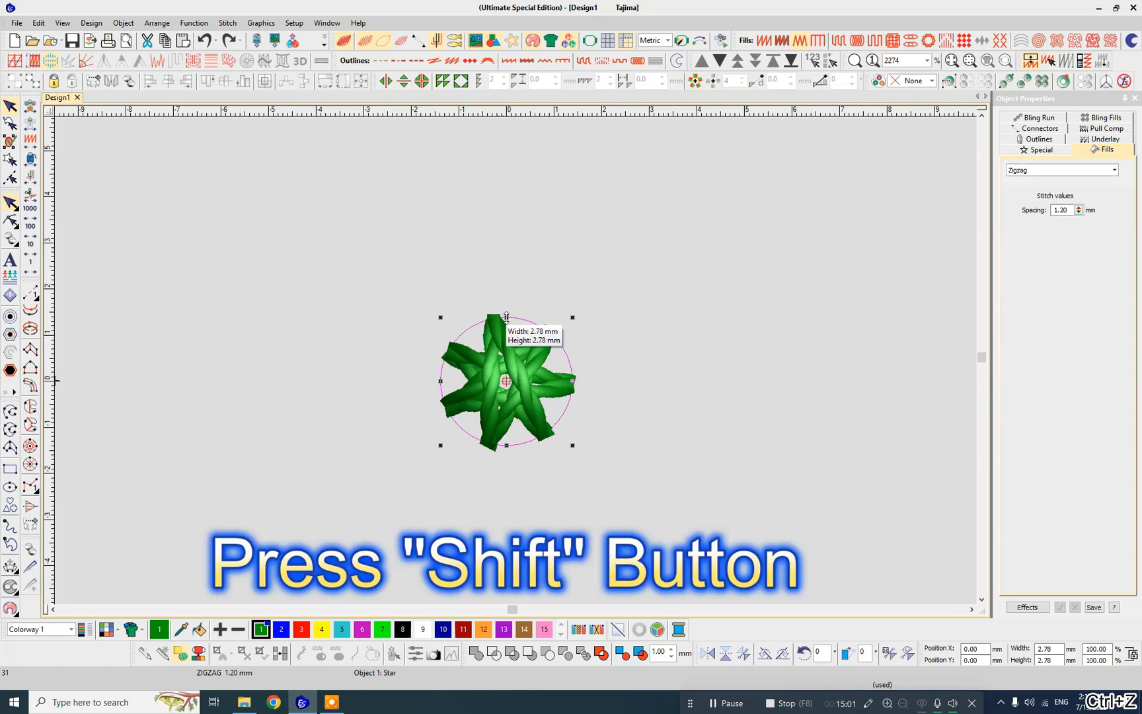
left_click_drag(507, 316, 508, 295)
left_click_drag(512, 281, 512, 280)
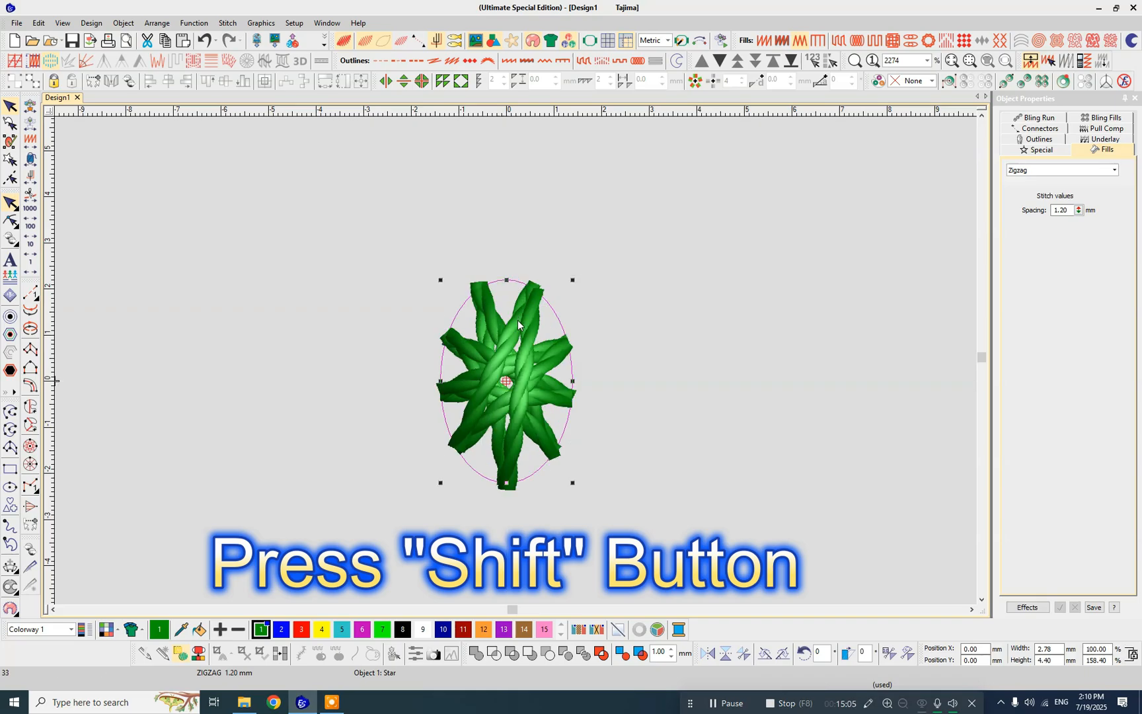
key("ctrl+z")
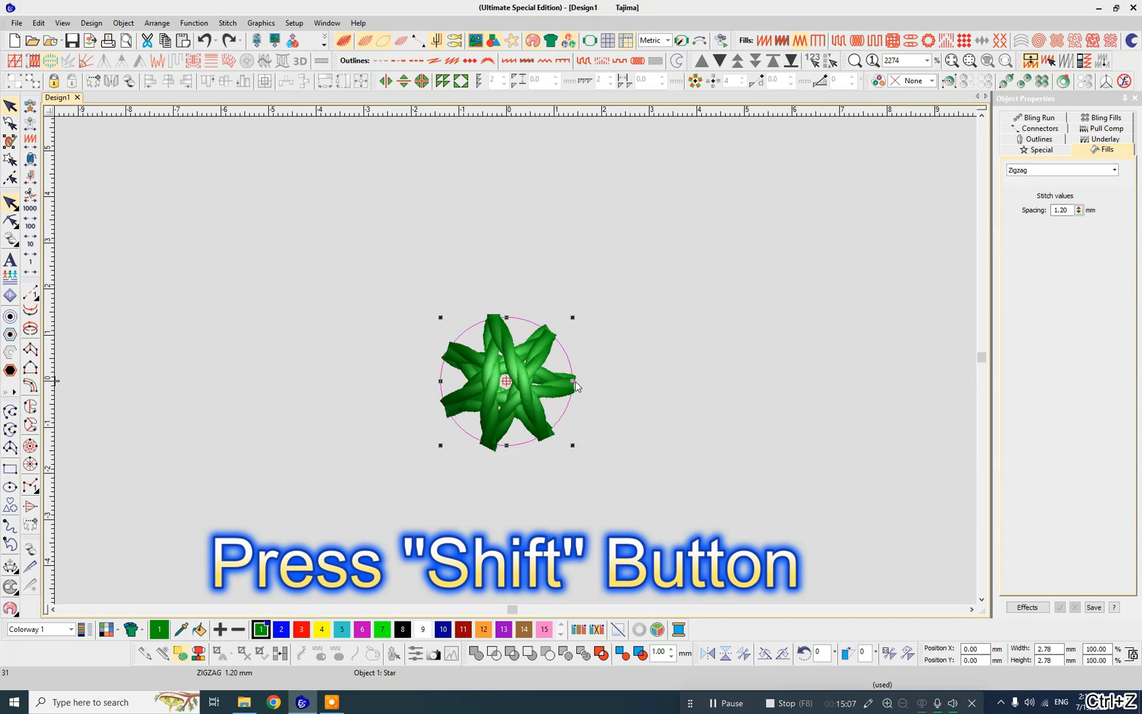
- Try widening only the small circle, first from one side and then again from the same side, undoing the changes
left_click_drag(573, 381, 663, 381)
key("ctrl+z")
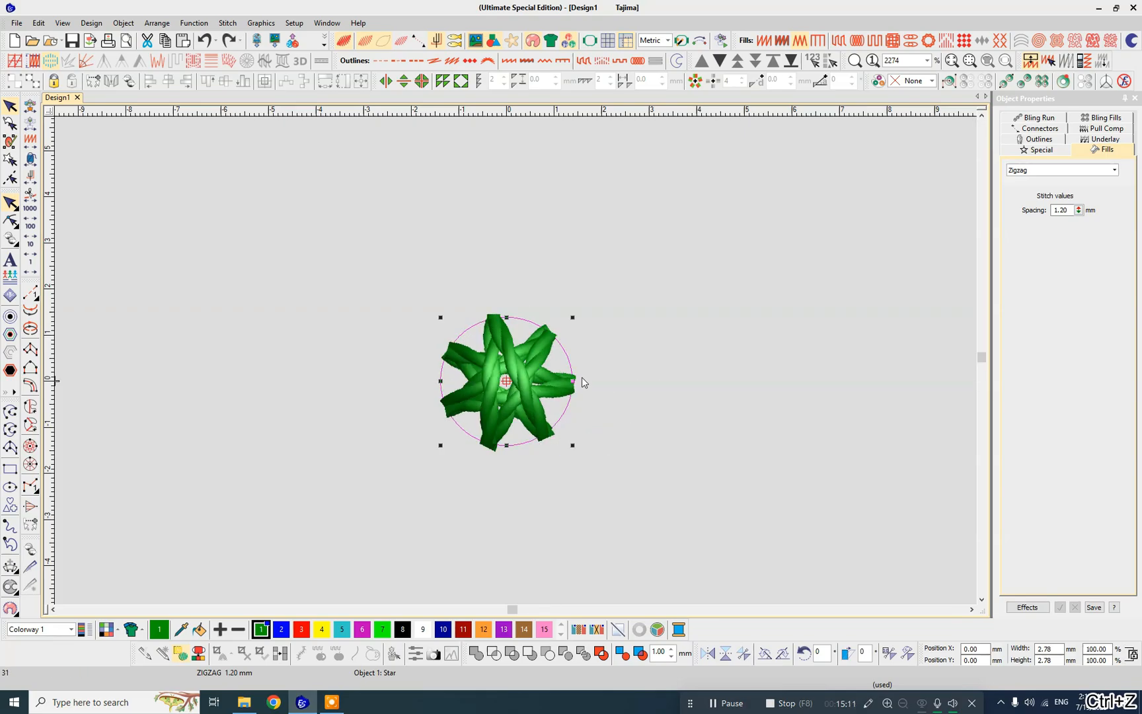
left_click_drag(572, 381, 631, 381)
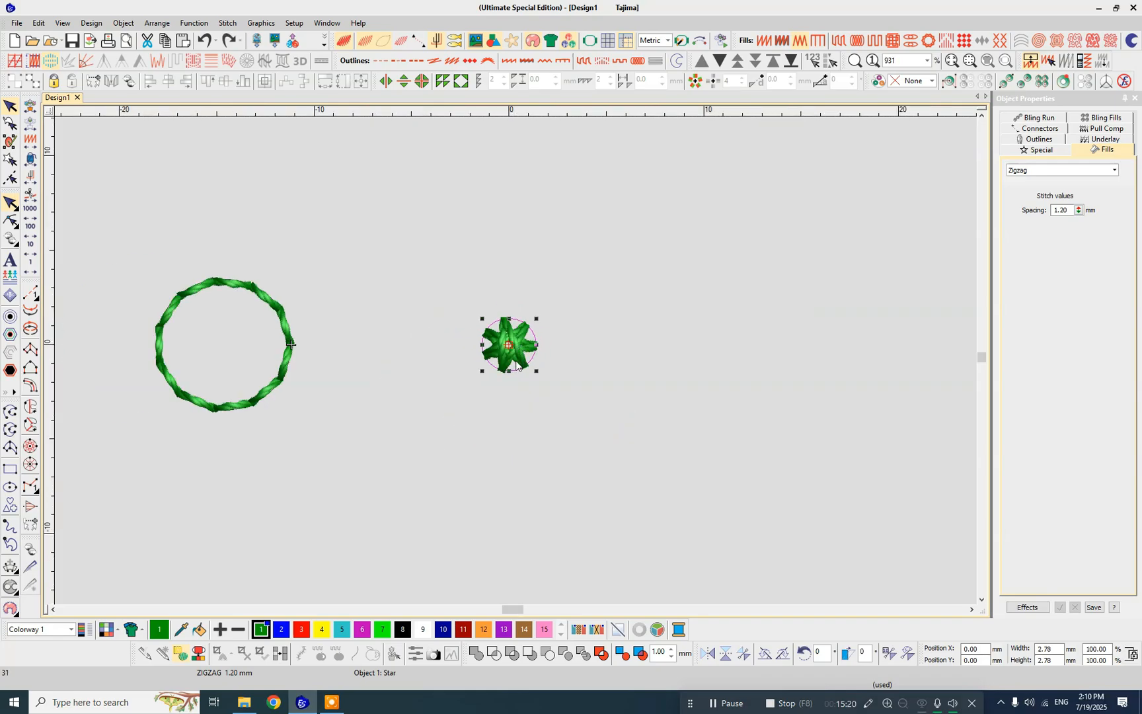
- Undock the Property Bar, float it just beneath the small circle, and show the axis lines through the design origin
scroll(516, 360, "up", 3)
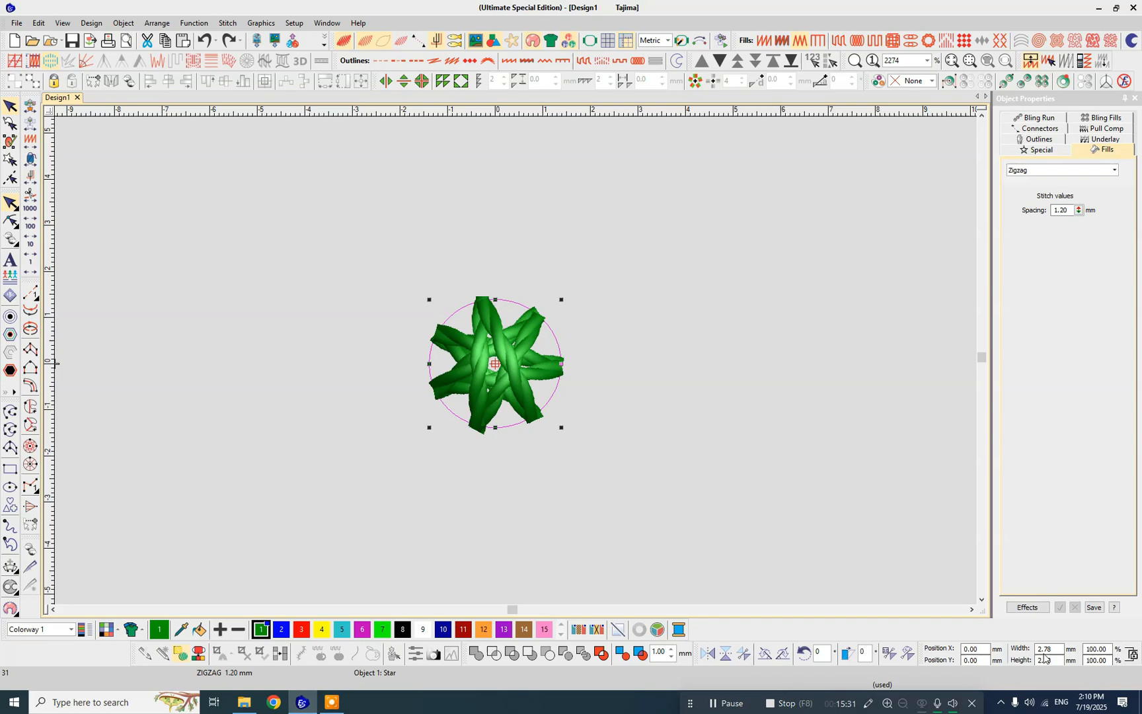
left_click_drag(920, 655, 388, 455)
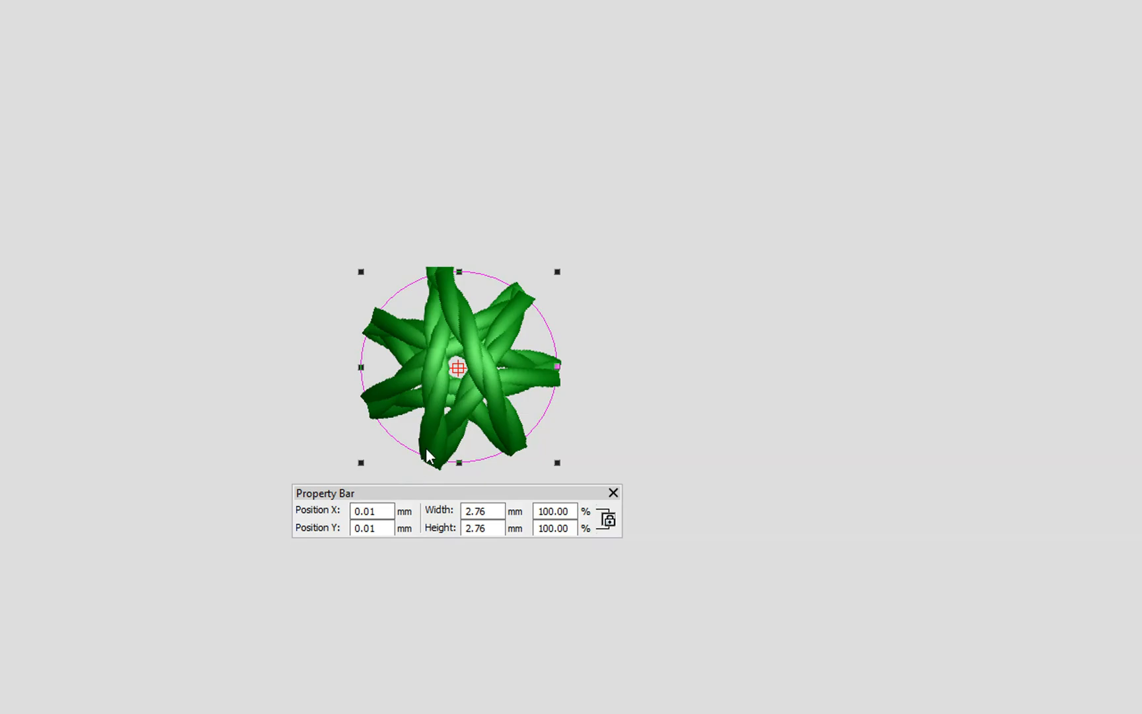
key("shift+g")
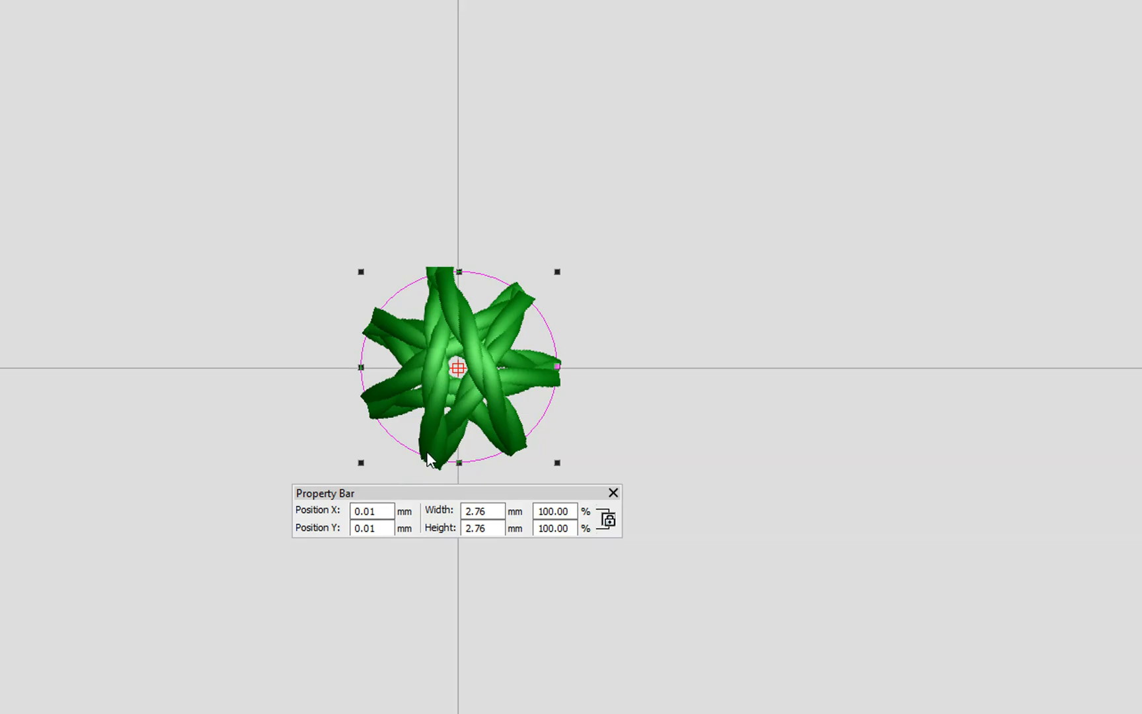
- Set the small circle's Position X and Position Y to 0 mm
scroll(428, 460, "down", 3)
scroll(492, 375, "up", 6)
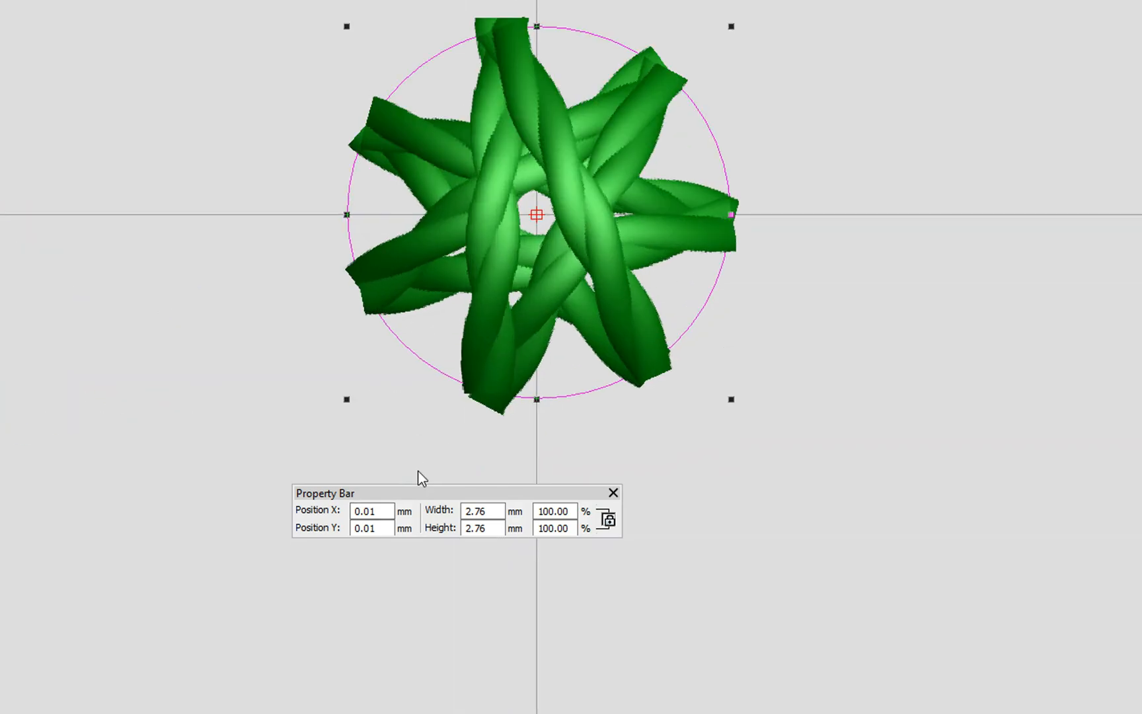
double_click(352, 510)
type("0")
key("Return")
key("ctrl+a")
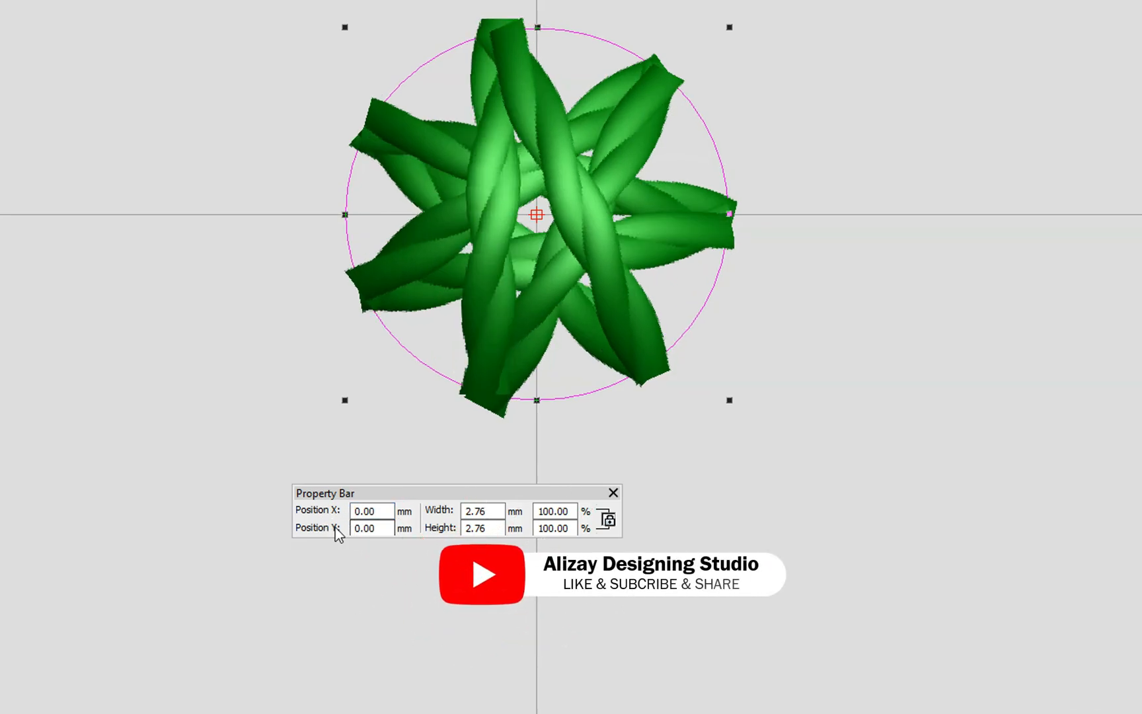
- Set the small circle's Position X and Position Y to 10 mm
scroll(463, 382, "down", 5)
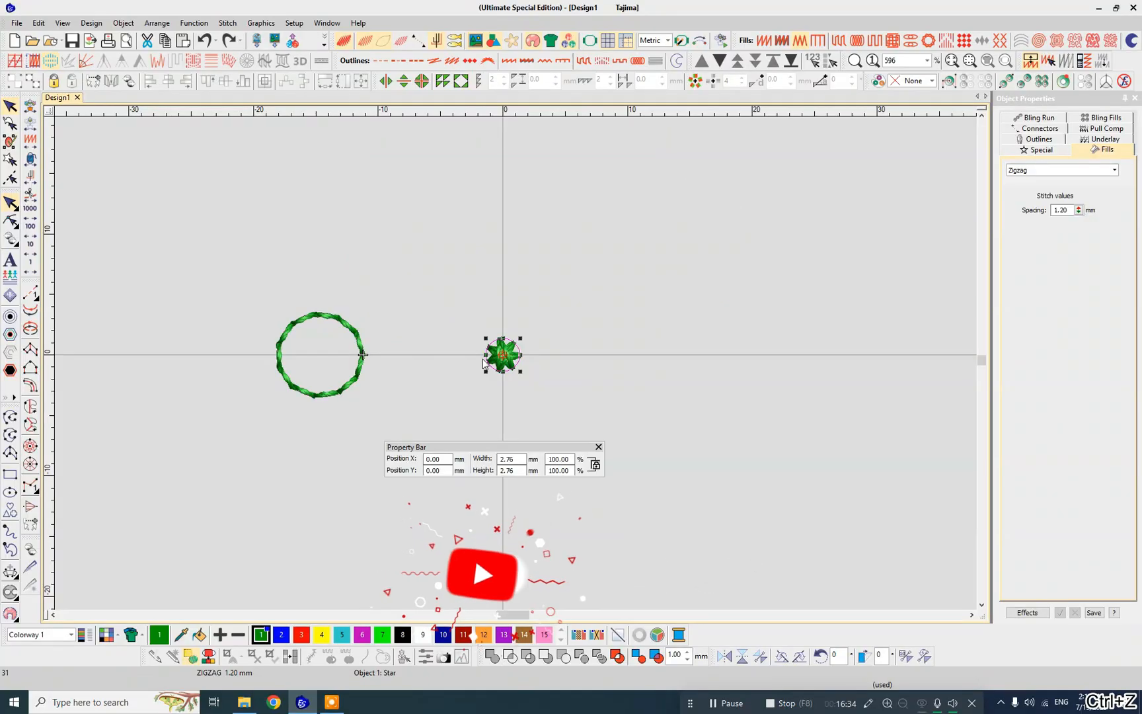
left_click(436, 459)
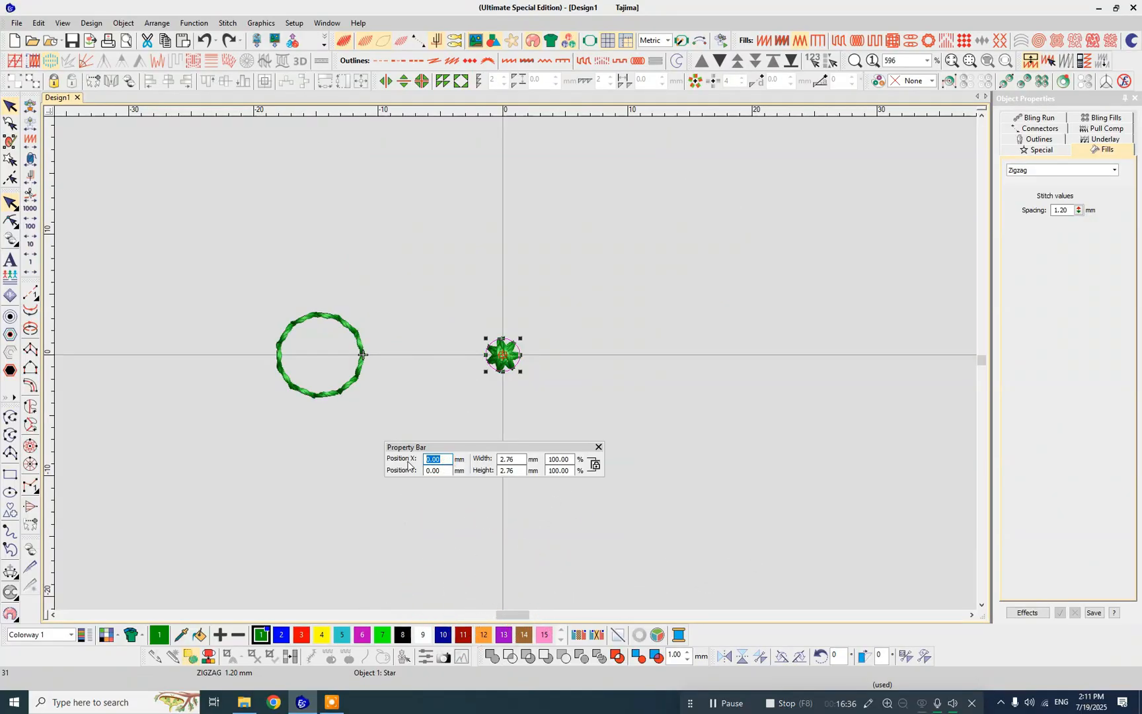
type("10")
key("Tab")
type("10")
key("Return")
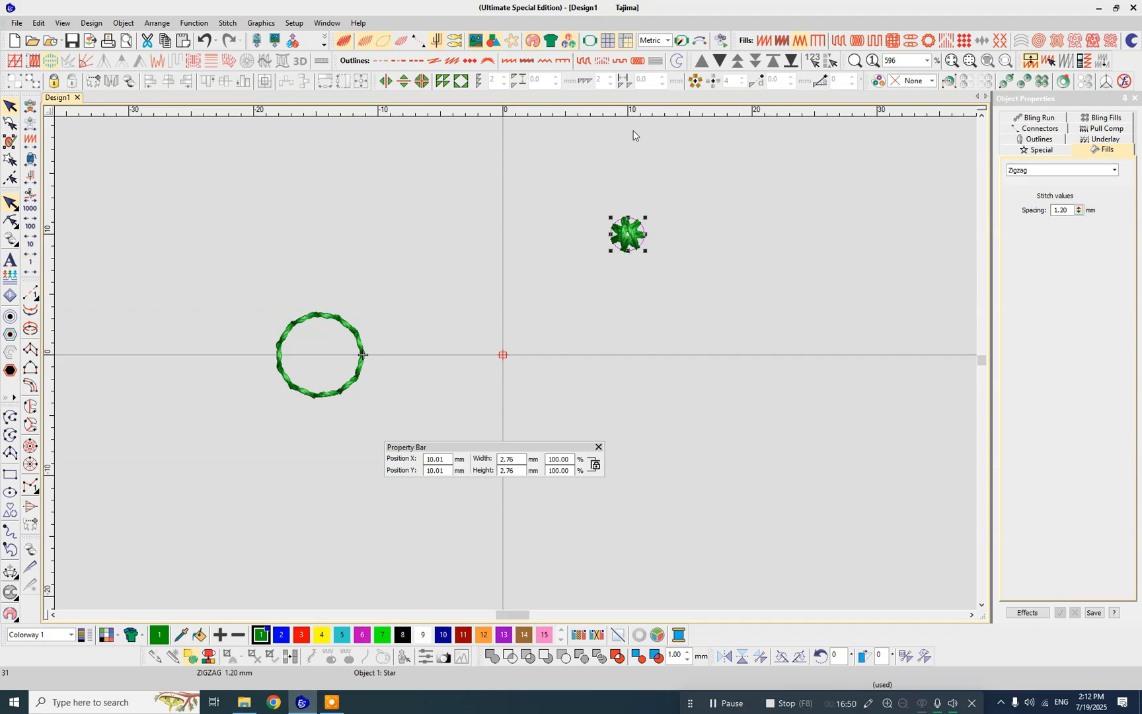
- Add a vertical and a horizontal guide at the 10 mm ruler marks through the small circle's centre and check the alignment
left_click(628, 114)
left_click(52, 234)
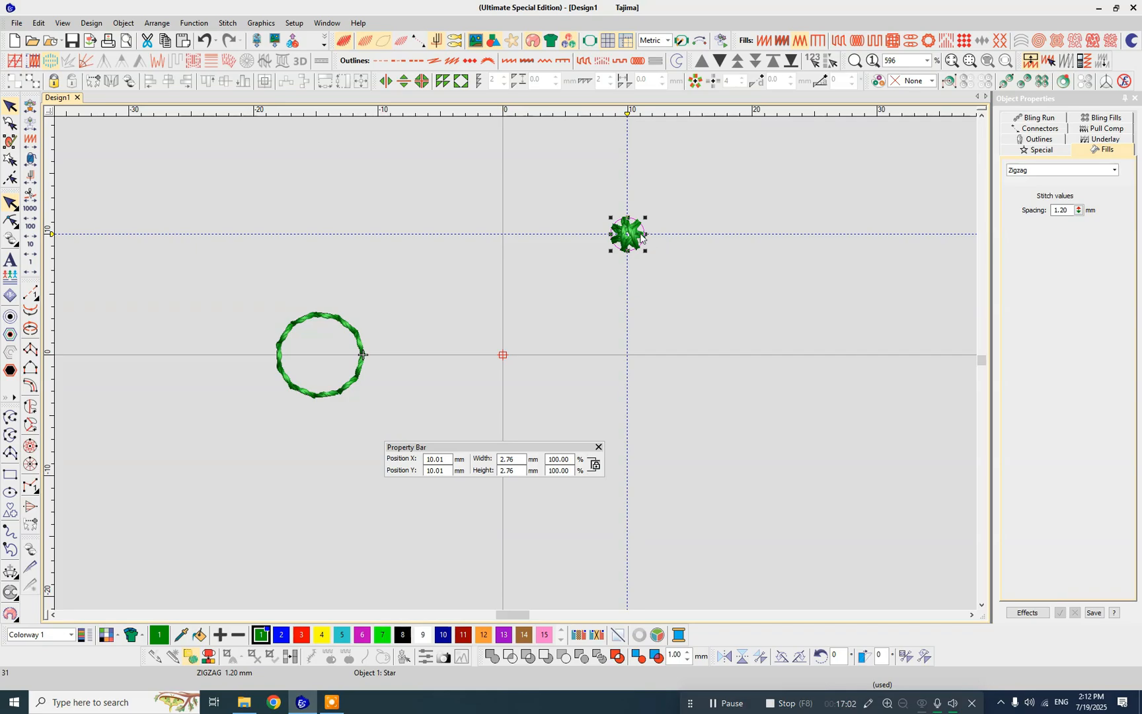
scroll(641, 237, "up", 5)
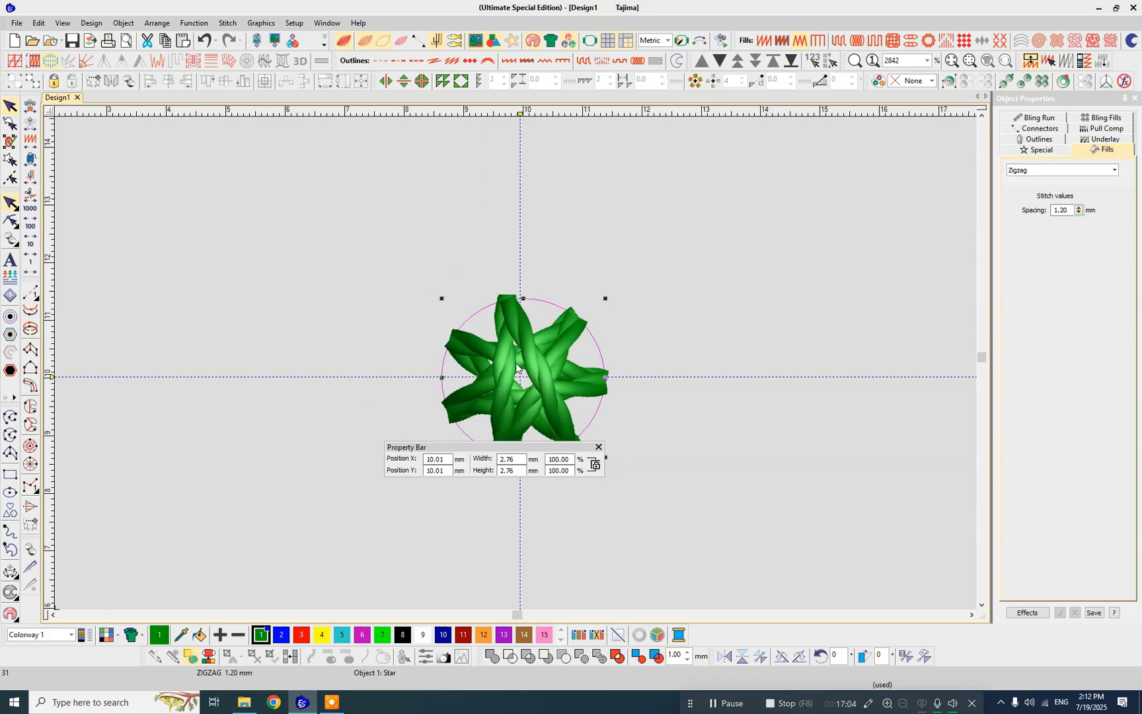
scroll(517, 369, "down", 2)
scroll(518, 369, "up", 1)
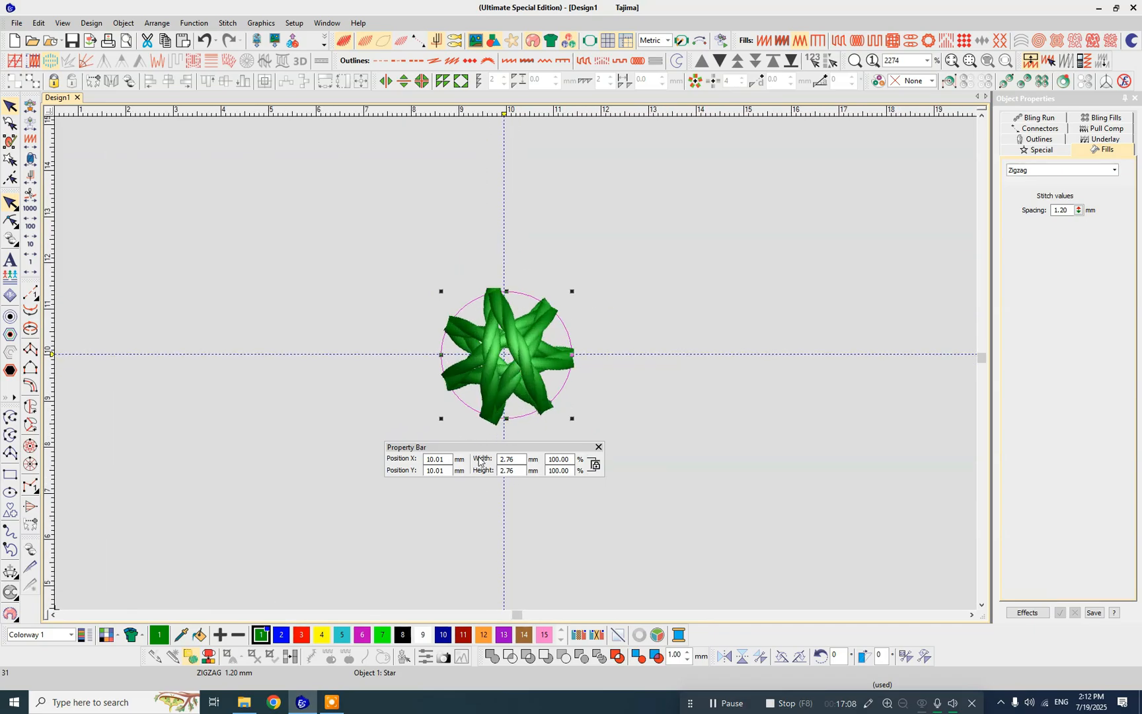
- Move the floating Property Bar clear of the small circle and set the circle's width and height to 5 mm
scroll(516, 368, "up", 1)
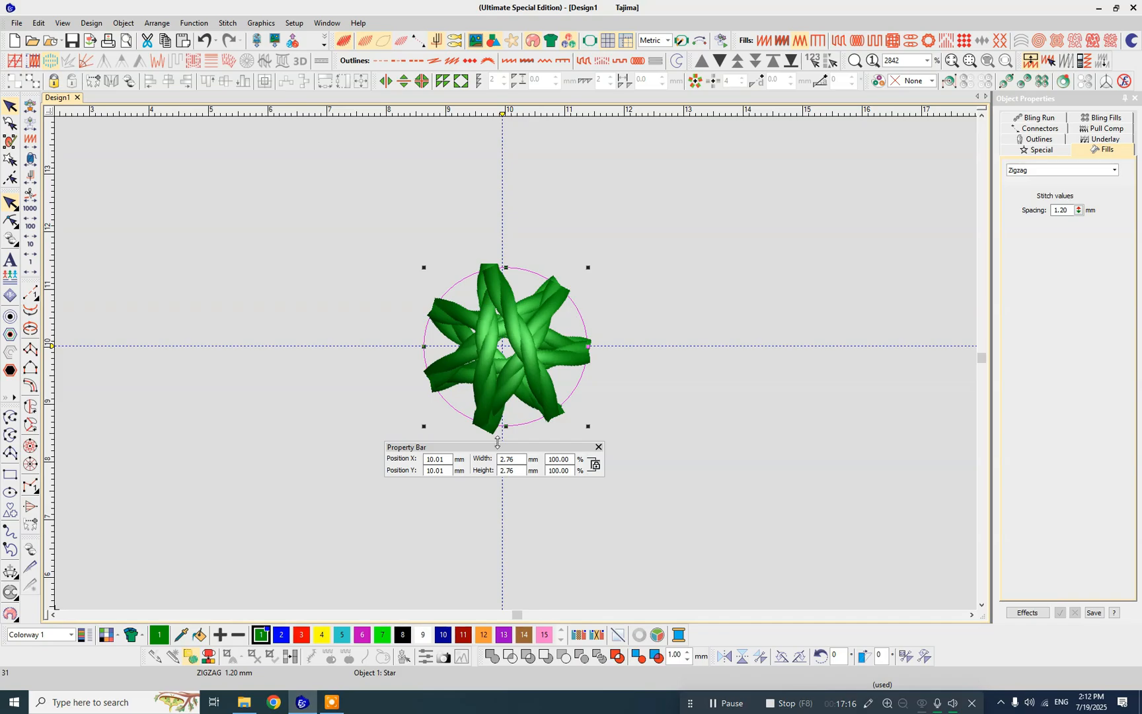
left_click_drag(499, 447, 504, 468)
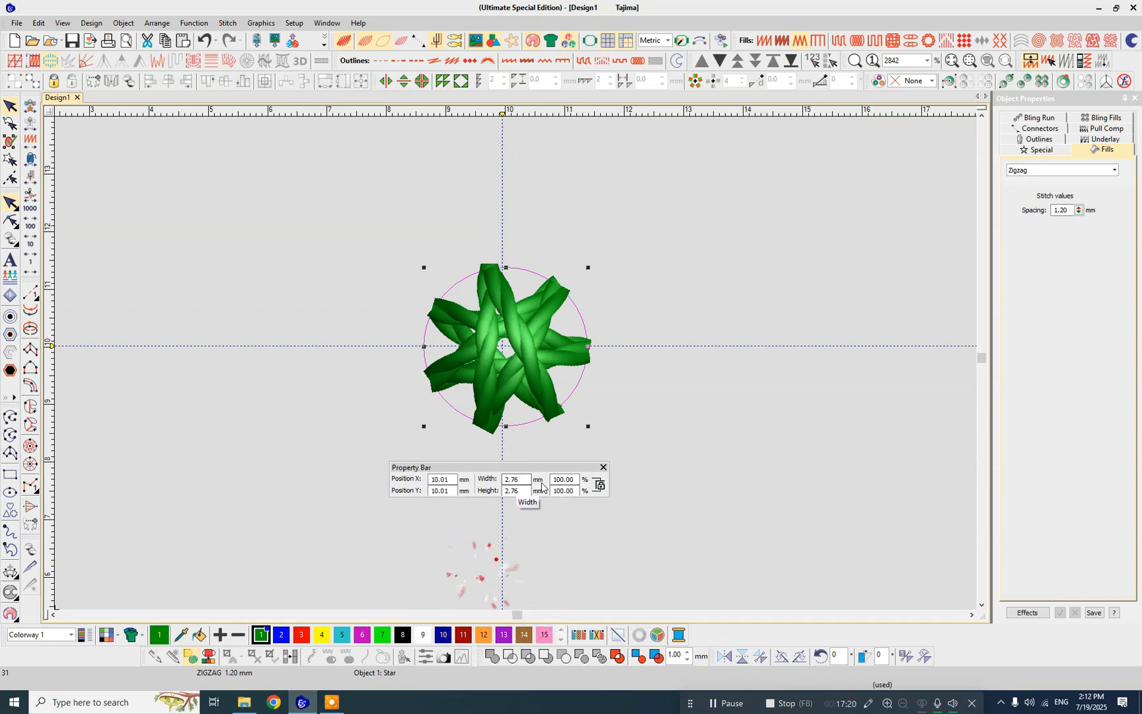
double_click(516, 479)
type("5")
key("Tab")
key("Return")
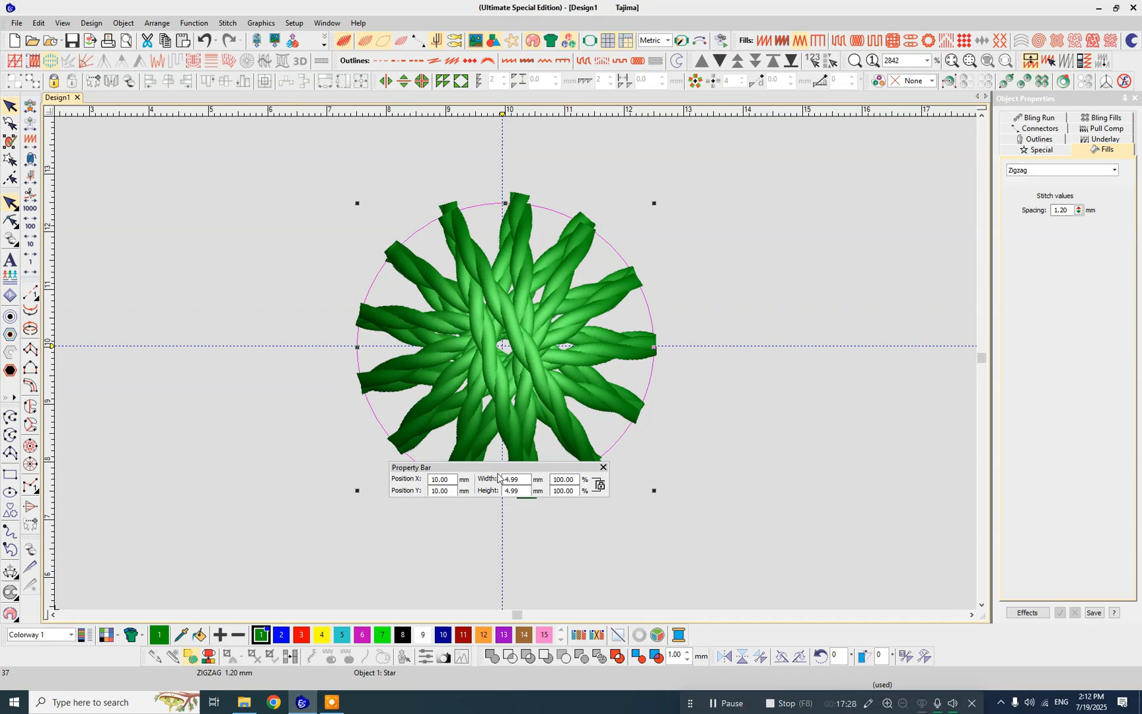
- Move the Property Bar below the enlarged circle and check the circle's centring on the two guides
left_click_drag(499, 471, 502, 515)
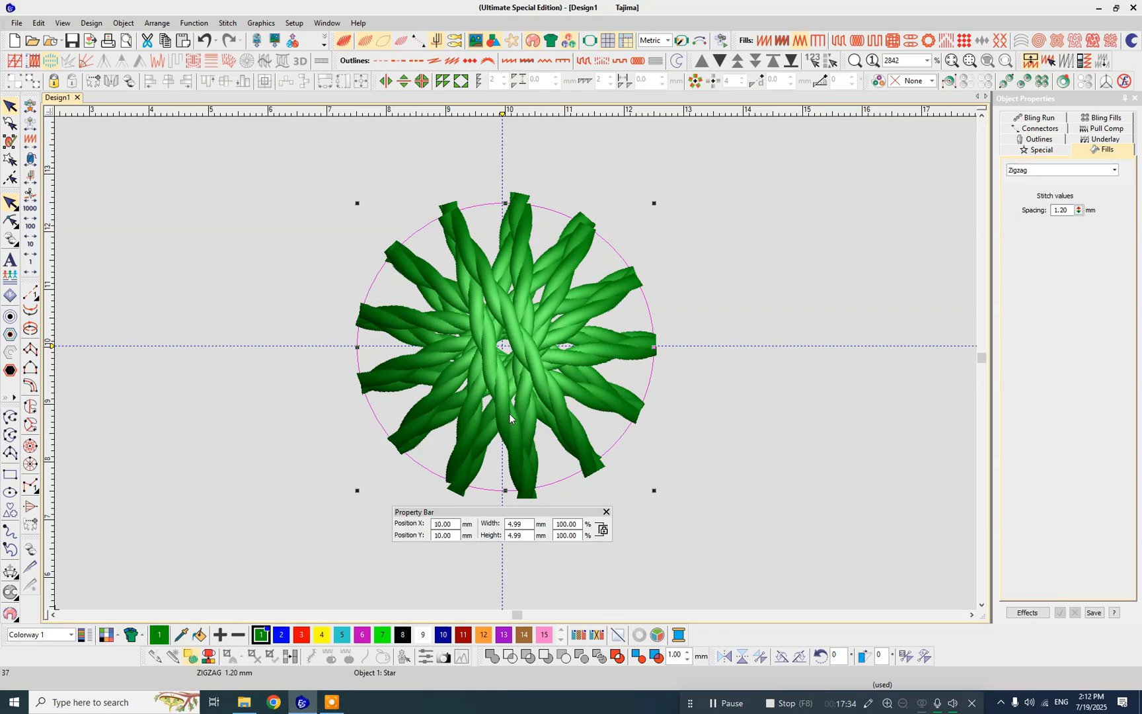
scroll(515, 423, "down", 2)
scroll(515, 360, "up", 2)
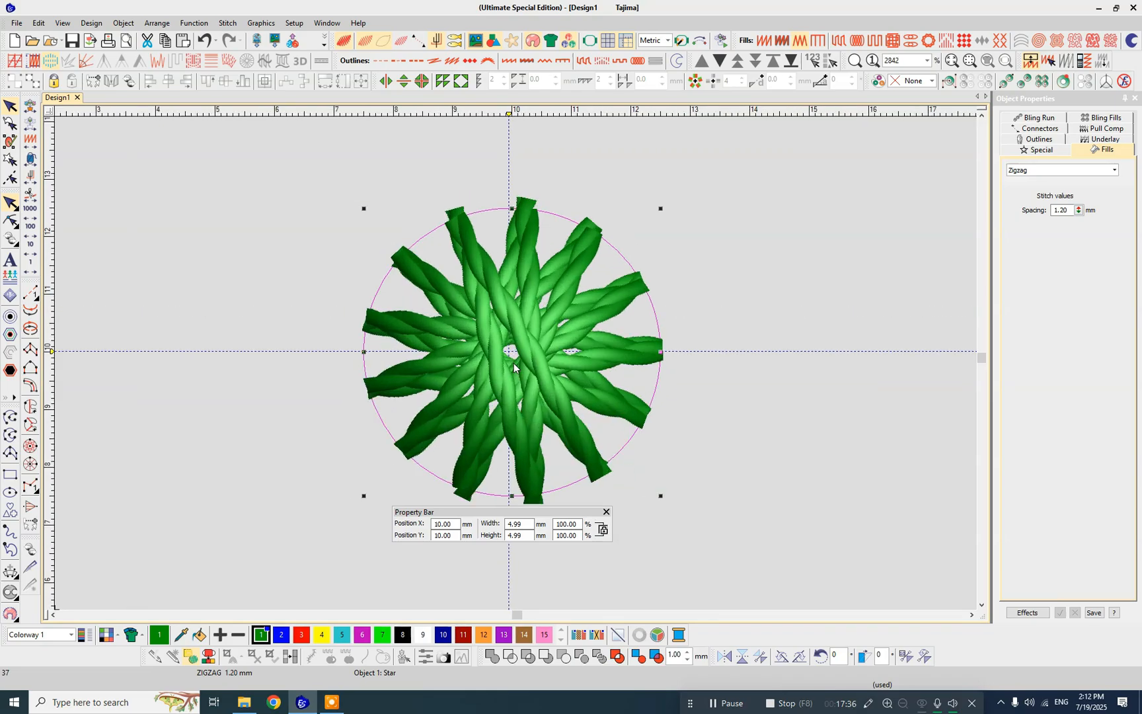